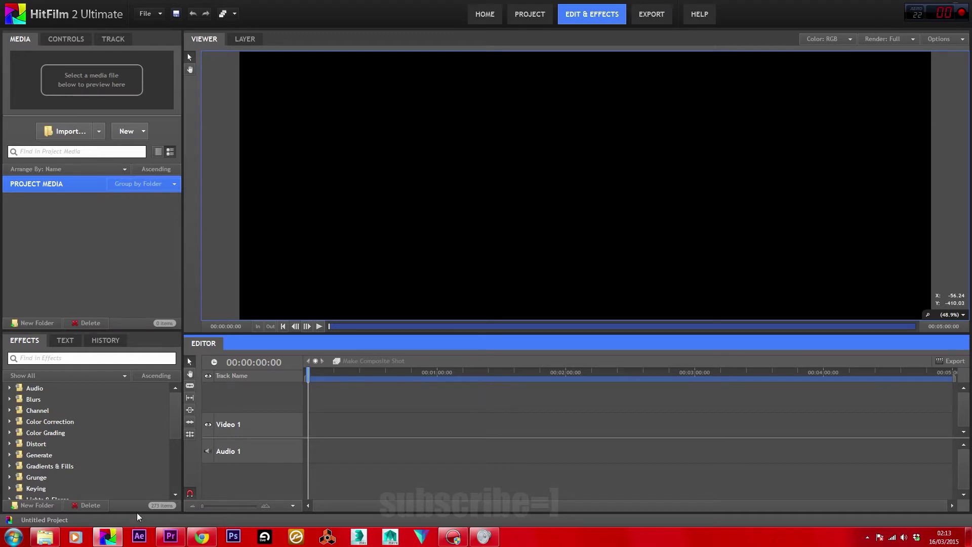
Switch to Chrome and highlight part of the Doctor Who Time Vortex After Effects tutorial's title on YouTube.
{"action": "left_click", "coordinate": [199, 539]}
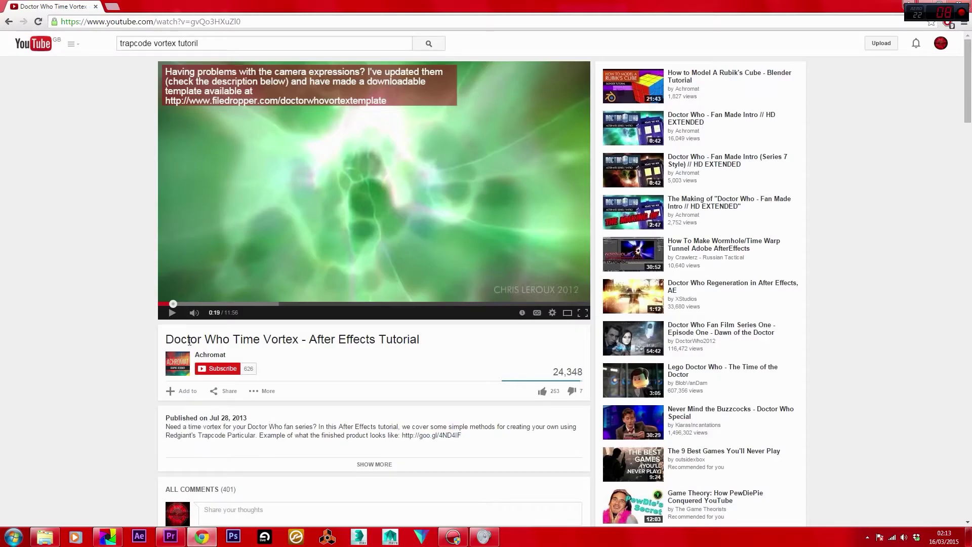
{"action": "left_click_drag", "start_coordinate": [165, 339], "coordinate": [300, 339]}
{"action": "left_click", "coordinate": [301, 353]}
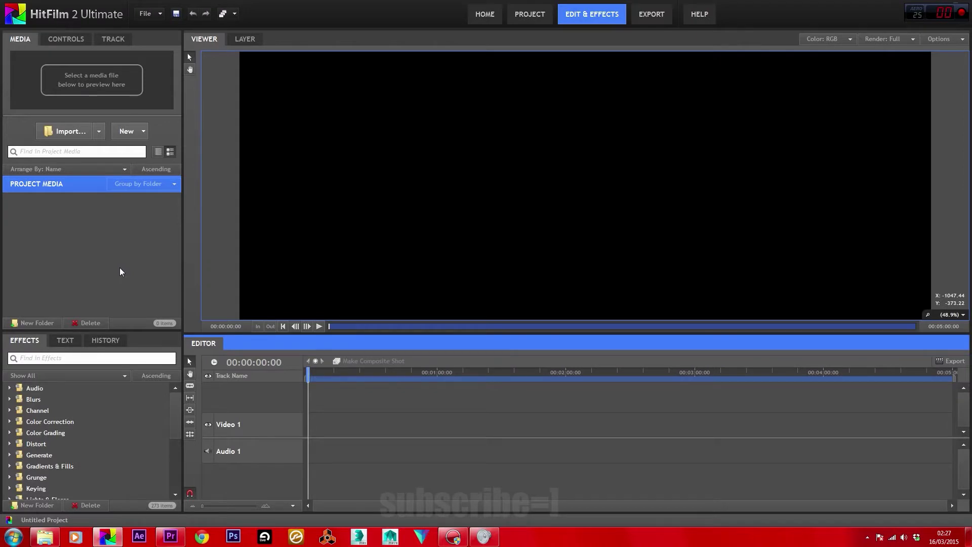
Create a composite shot named main in HitFilm with a duration of 10 seconds.
{"action": "left_click", "coordinate": [132, 133]}
{"action": "left_click", "coordinate": [152, 152]}
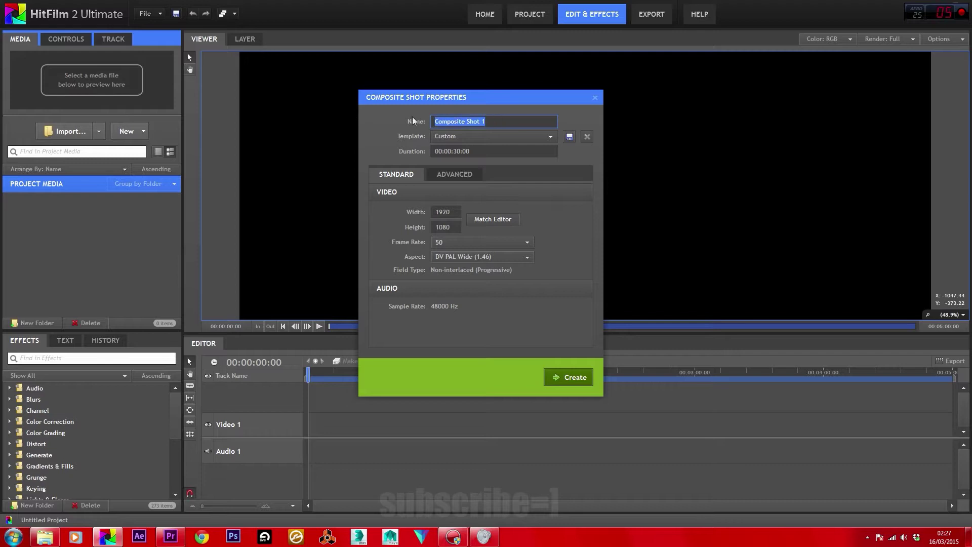
{"action": "type", "text": "main"}
{"action": "double_click", "coordinate": [457, 151]}
{"action": "type", "text": "10"}
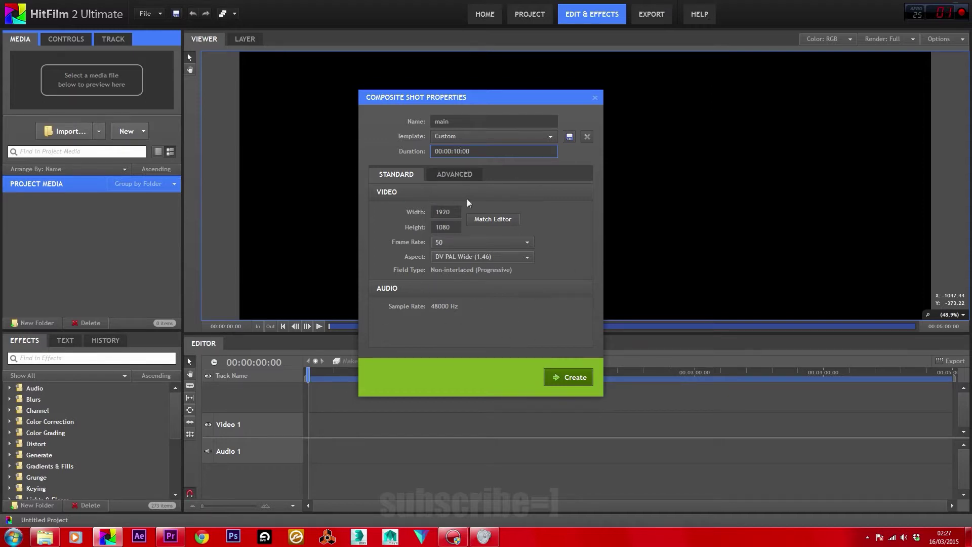
{"action": "left_click", "coordinate": [568, 378]}
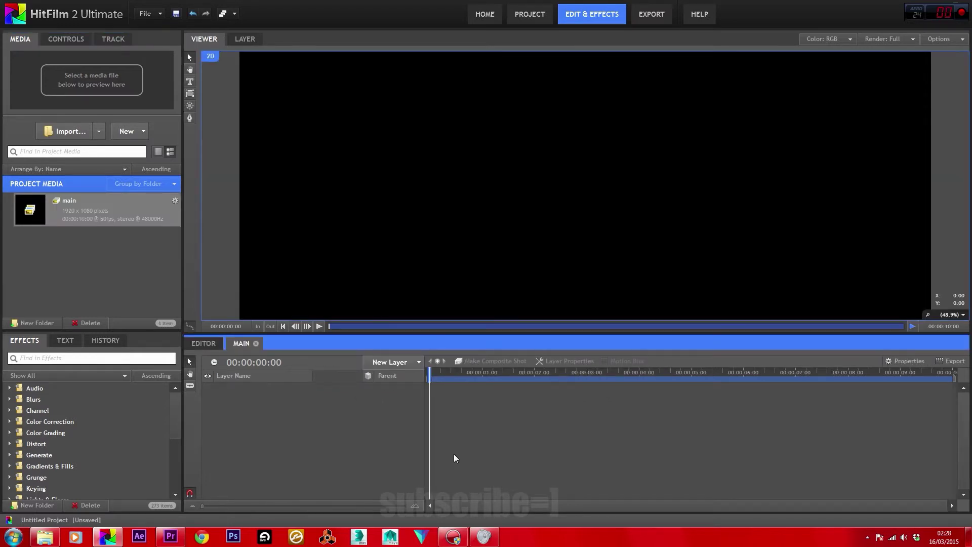
Add the Particle Simulator effect from Particles & Simulation as a layer in the main composite shot.
{"action": "left_click_drag", "start_coordinate": [180, 408], "coordinate": [174, 452]}
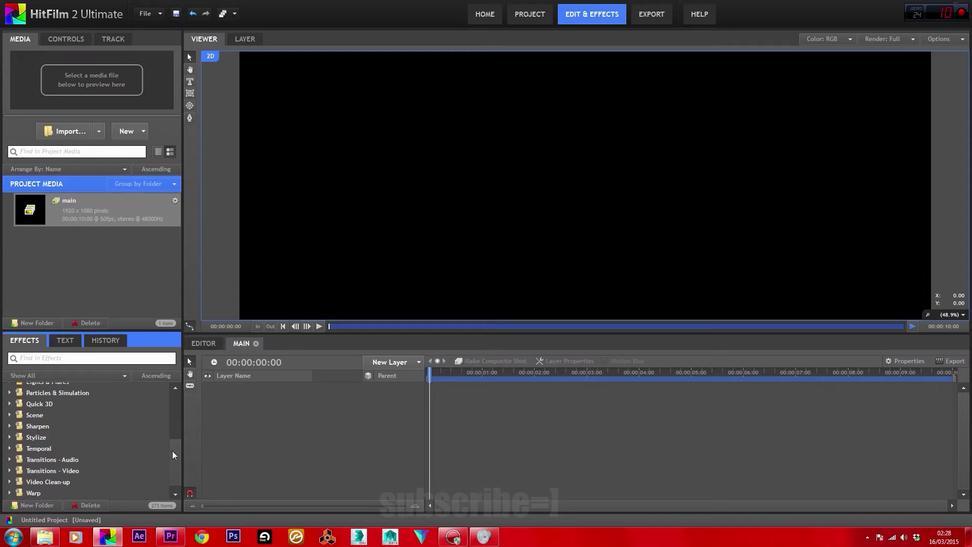
{"action": "left_click", "coordinate": [9, 393]}
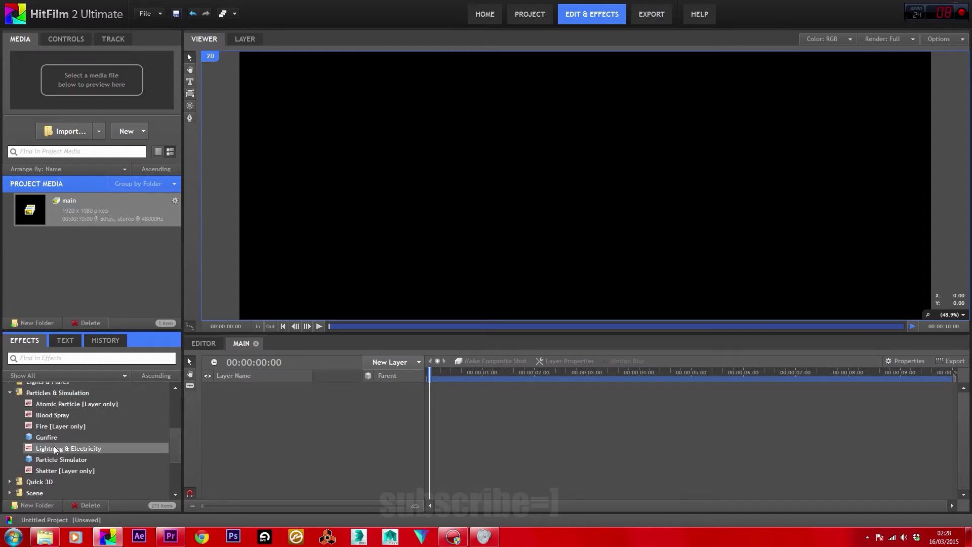
{"action": "left_click_drag", "start_coordinate": [58, 460], "coordinate": [215, 434]}
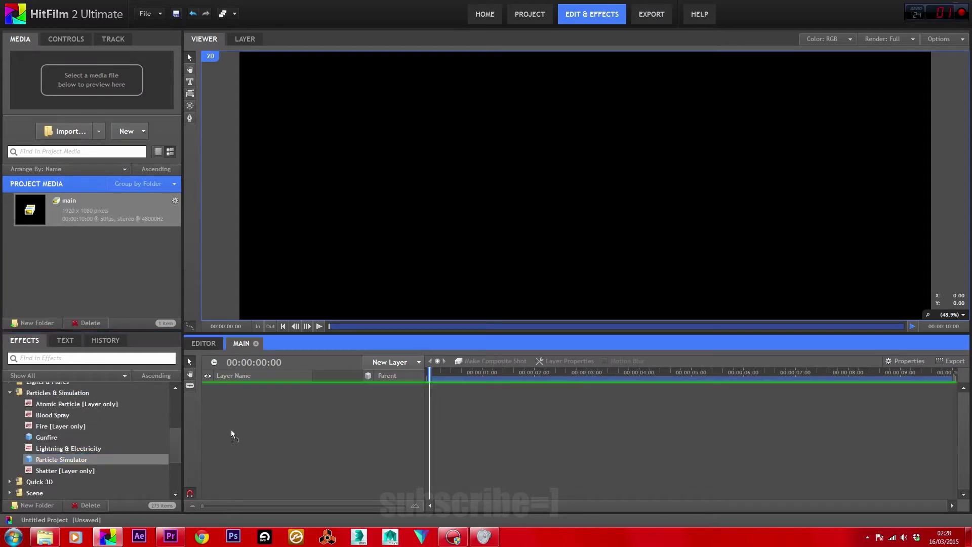
{"action": "left_click_drag", "start_coordinate": [288, 416], "coordinate": [288, 406]}
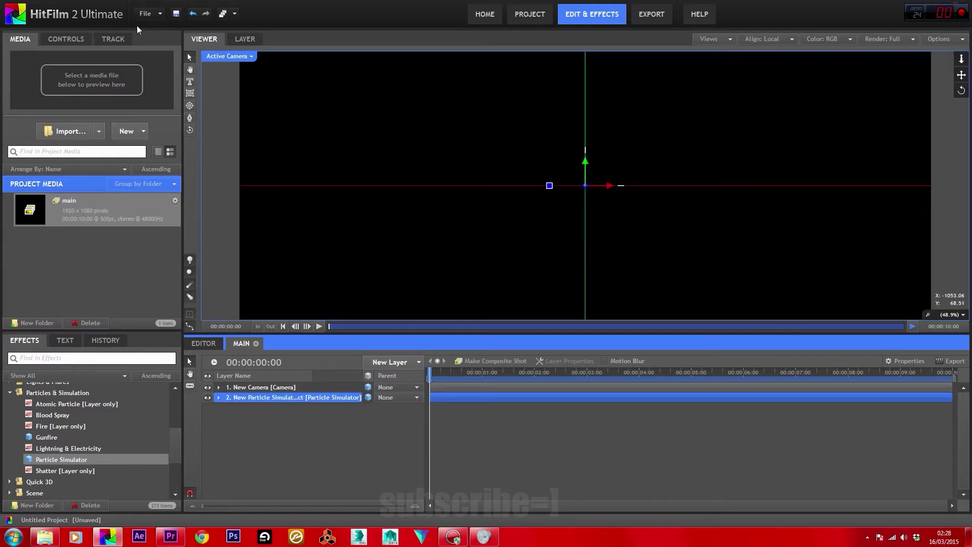
Show the scene from the Top view and move the particle simulator far back along its Z axis.
{"action": "left_click", "coordinate": [216, 56]}
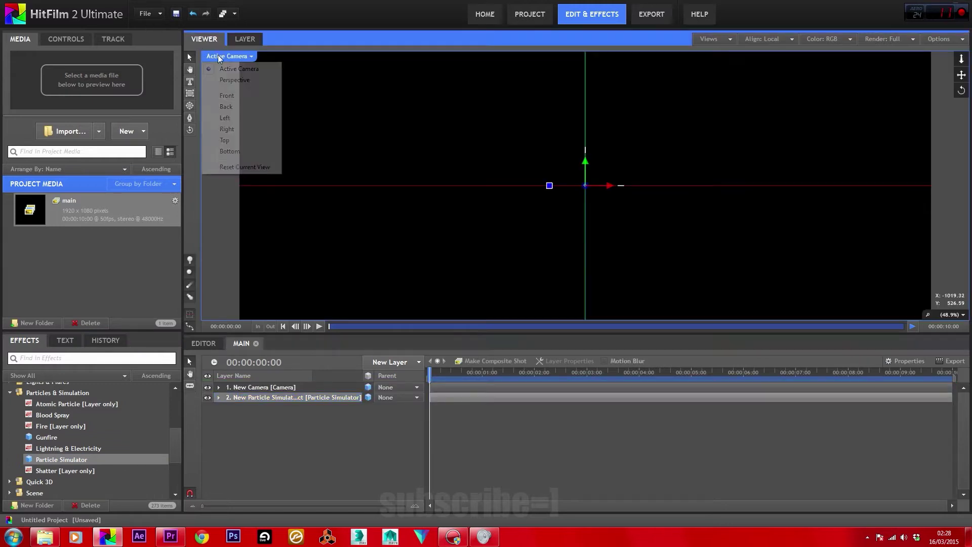
{"action": "left_click", "coordinate": [230, 142]}
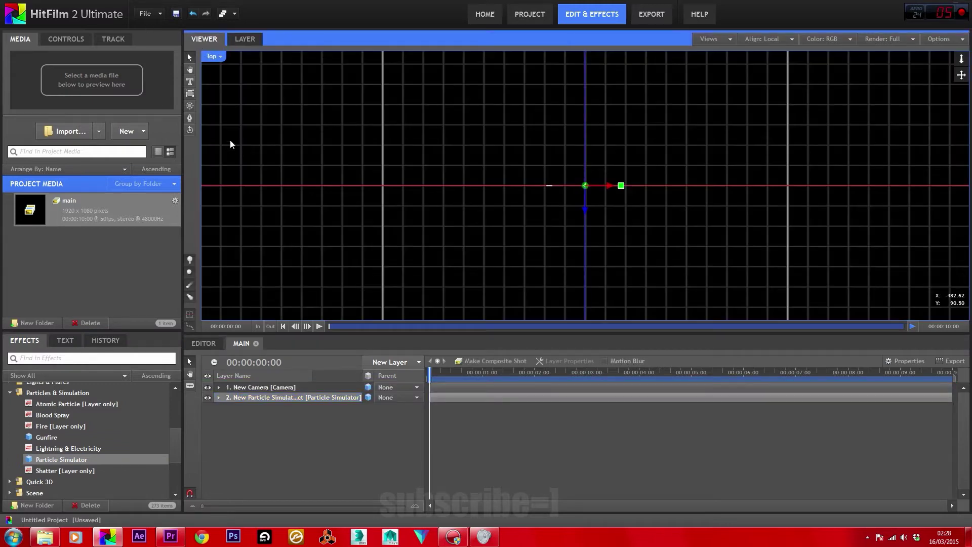
{"action": "left_click", "coordinate": [254, 398]}
{"action": "left_click", "coordinate": [588, 211]}
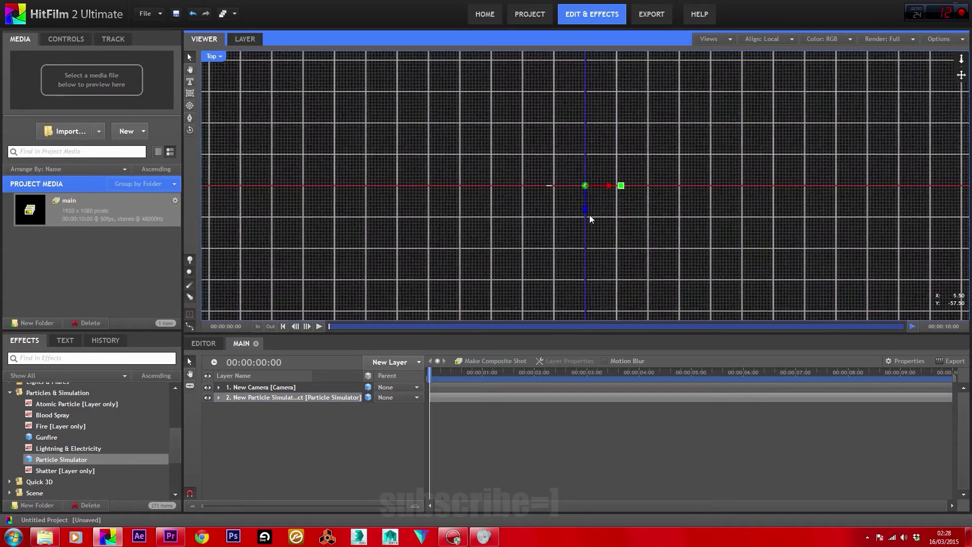
{"action": "left_click_drag", "start_coordinate": [587, 213], "coordinate": [603, 65]}
Add a point layer to the composite shot and make it a 3D layer.
{"action": "right_click", "coordinate": [319, 423]}
{"action": "mouse_move", "coordinate": [354, 429]}
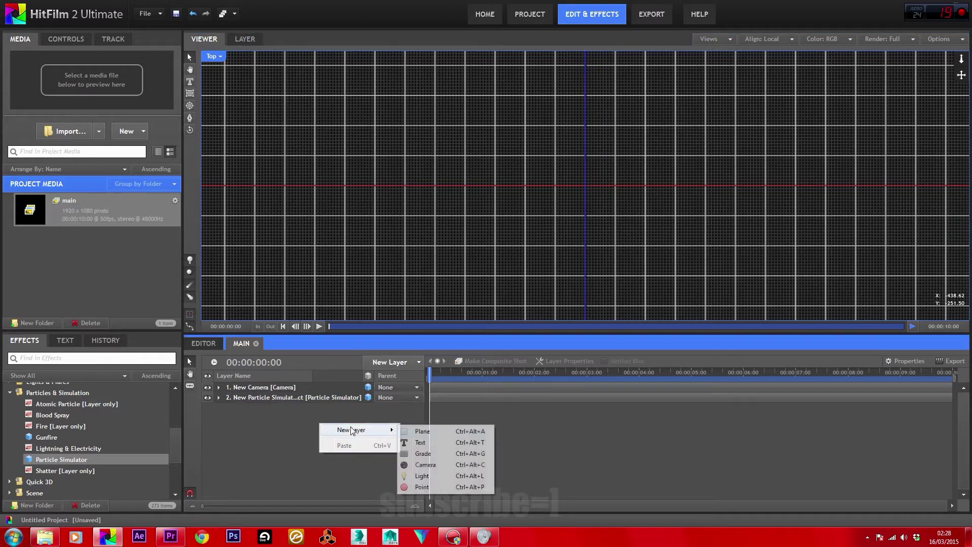
{"action": "left_click", "coordinate": [423, 486]}
{"action": "left_click", "coordinate": [367, 387]}
{"action": "left_click", "coordinate": [388, 411]}
Move the point back along the Z axis to about -1927 and return to the Active Camera view.
{"action": "scroll", "coordinate": [590, 205], "scroll_direction": "down", "scroll_amount": 1}
{"action": "left_click", "coordinate": [587, 208]}
{"action": "left_click_drag", "start_coordinate": [598, 133], "coordinate": [596, 103]}
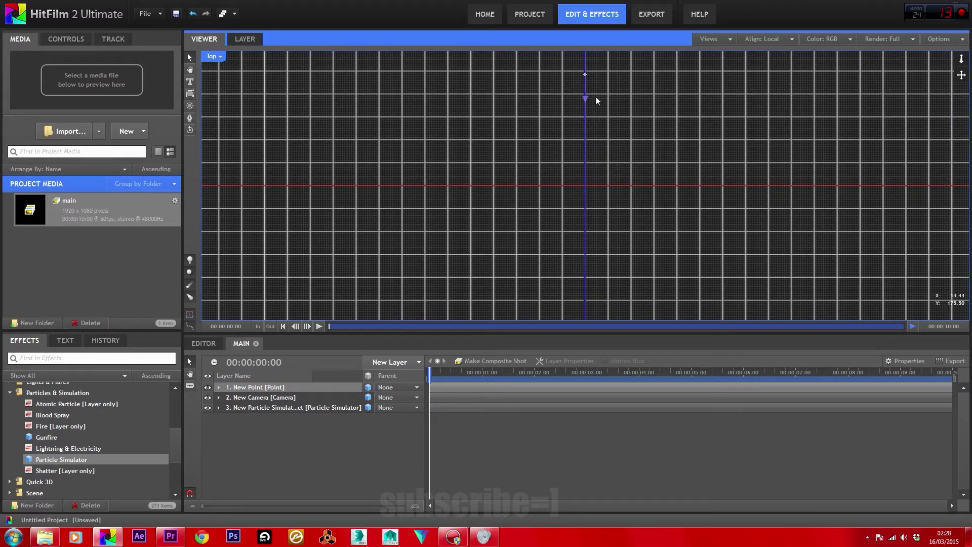
{"action": "left_click", "coordinate": [595, 99]}
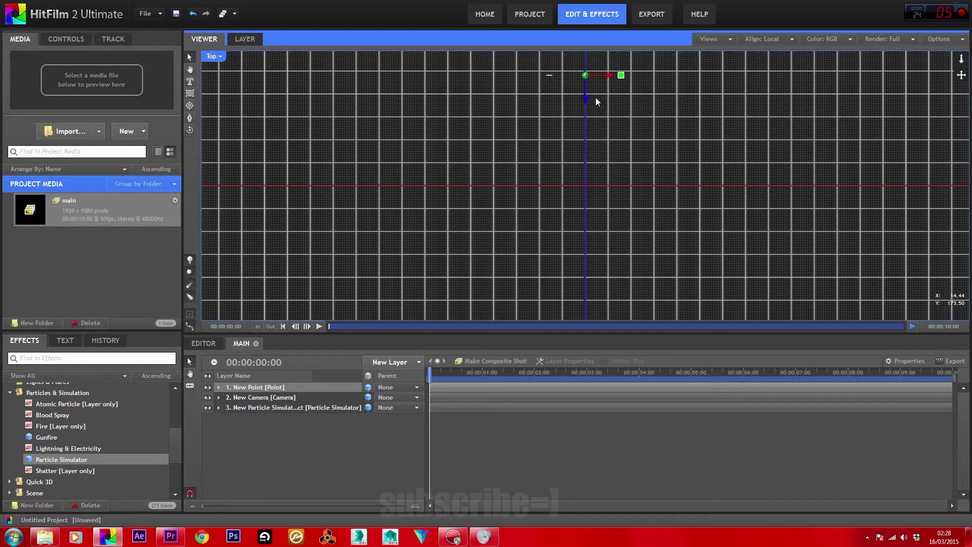
{"action": "left_click", "coordinate": [222, 56]}
{"action": "left_click", "coordinate": [230, 68]}
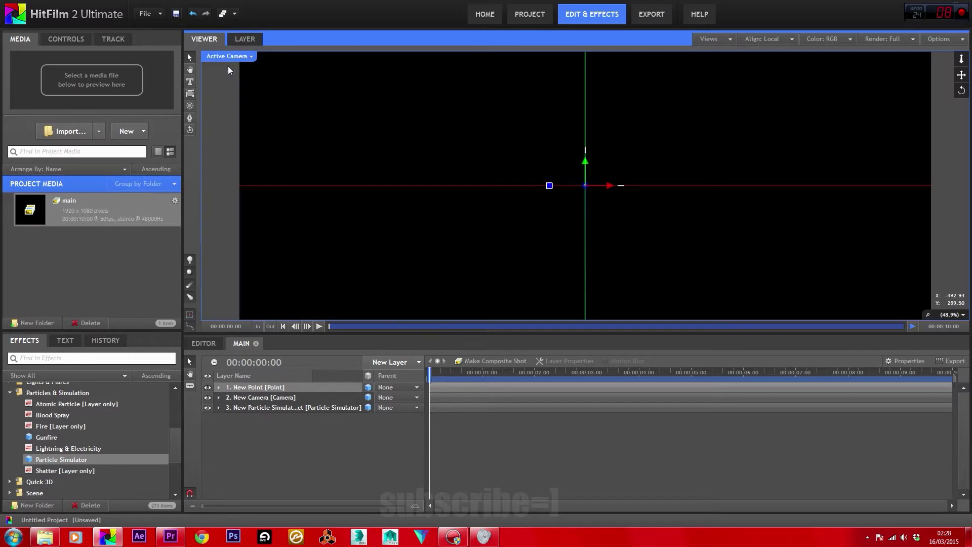
Attach the particle simulator's emitter shape to the New Point layer.
{"action": "left_click", "coordinate": [219, 408]}
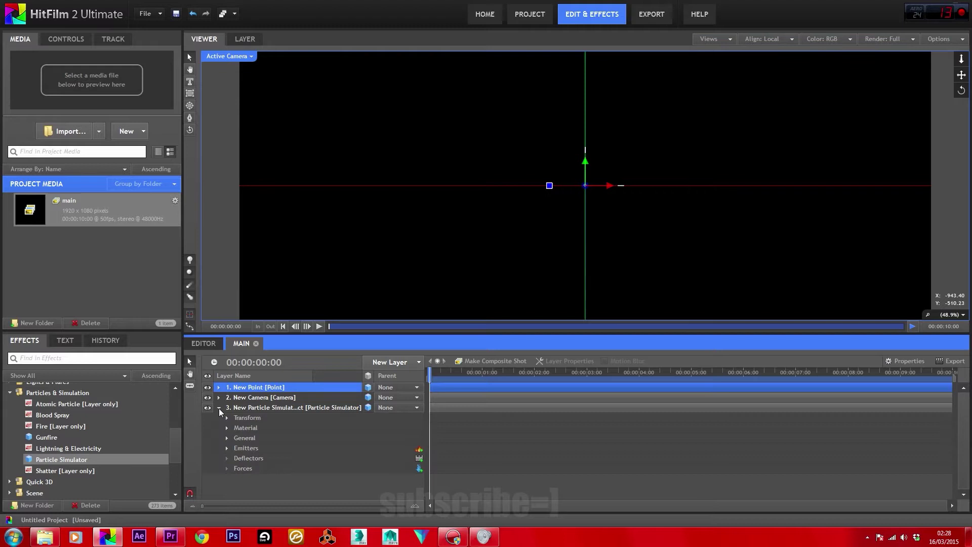
{"action": "left_click", "coordinate": [228, 447]}
{"action": "left_click", "coordinate": [237, 458]}
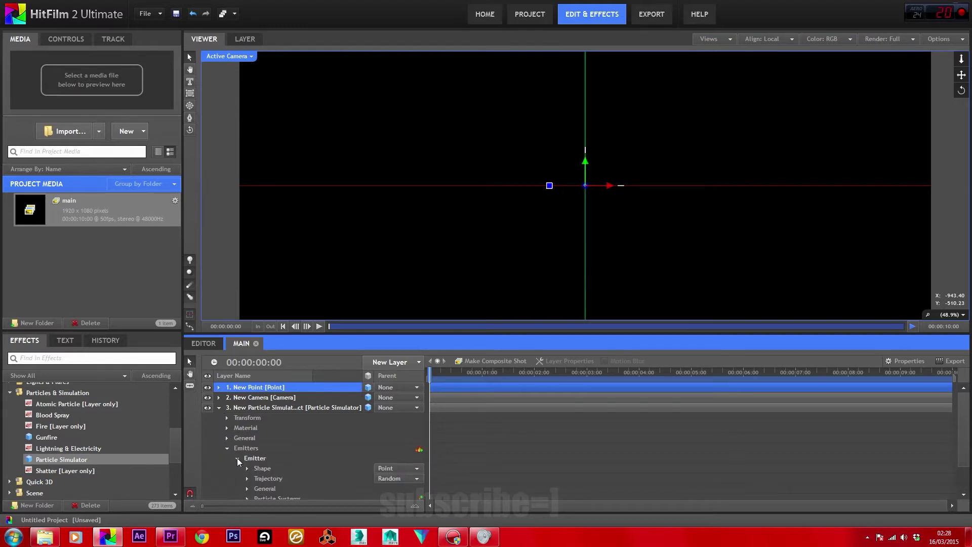
{"action": "left_click", "coordinate": [248, 467]}
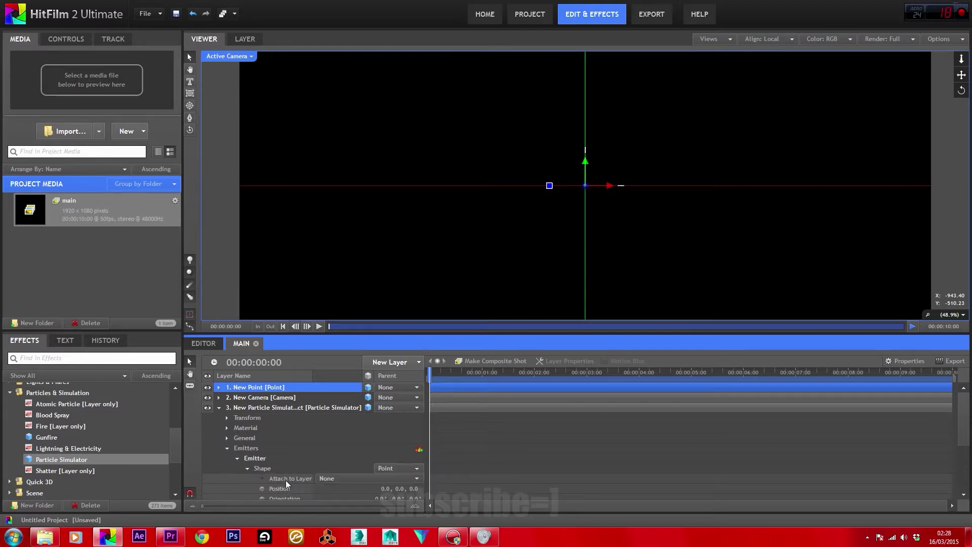
{"action": "left_click", "coordinate": [319, 479]}
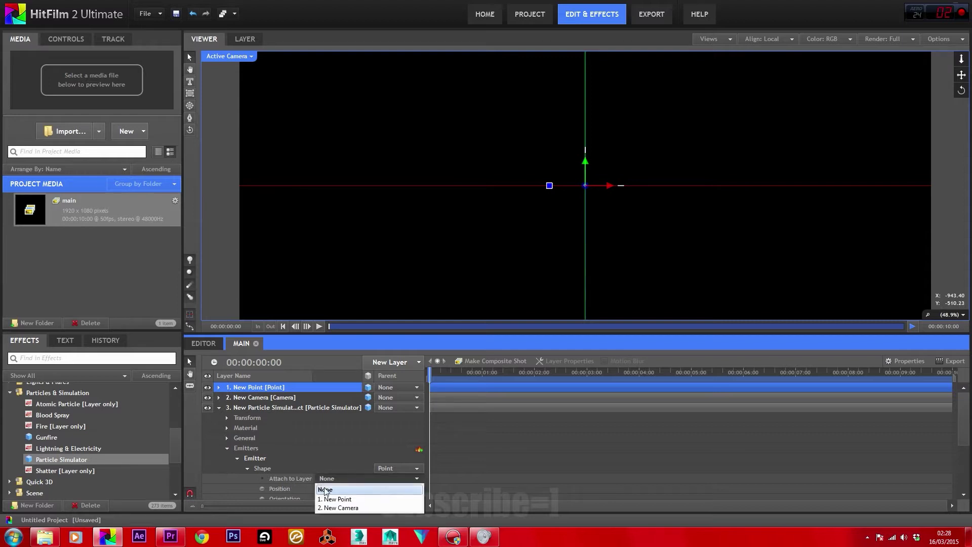
{"action": "left_click", "coordinate": [334, 499]}
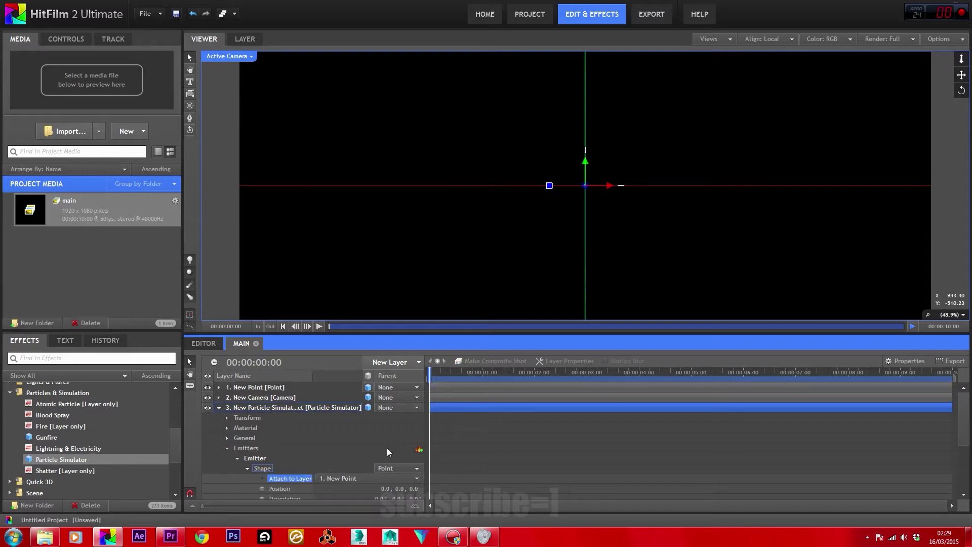
Set the emitter's trajectory to Cone with a radius of 0°.
{"action": "scroll", "coordinate": [287, 453], "scroll_direction": "down", "scroll_amount": 3}
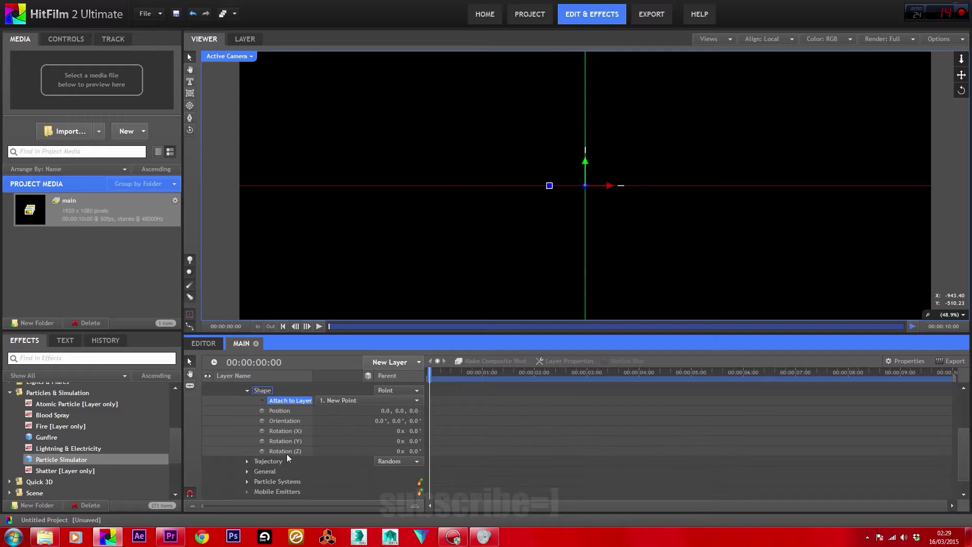
{"action": "left_click", "coordinate": [247, 462]}
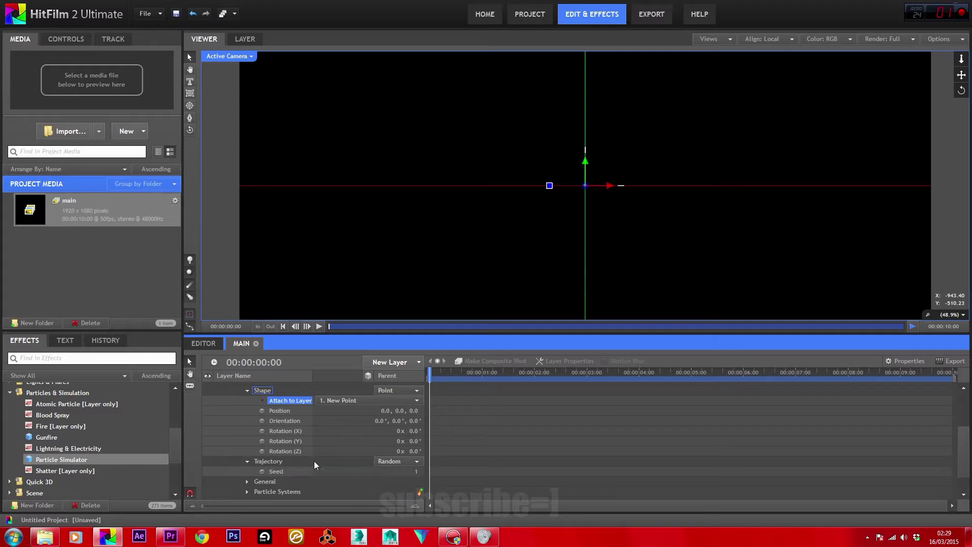
{"action": "left_click", "coordinate": [389, 463]}
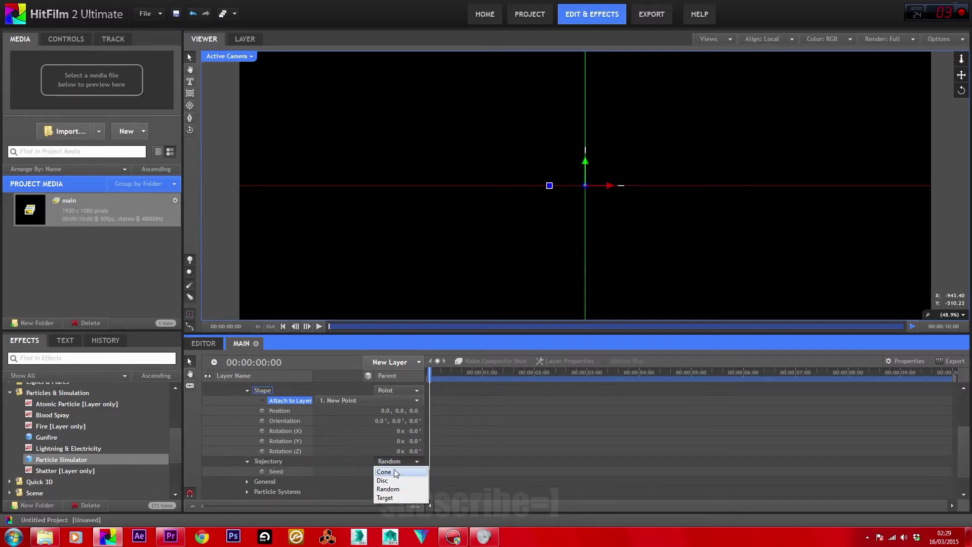
{"action": "left_click", "coordinate": [394, 473]}
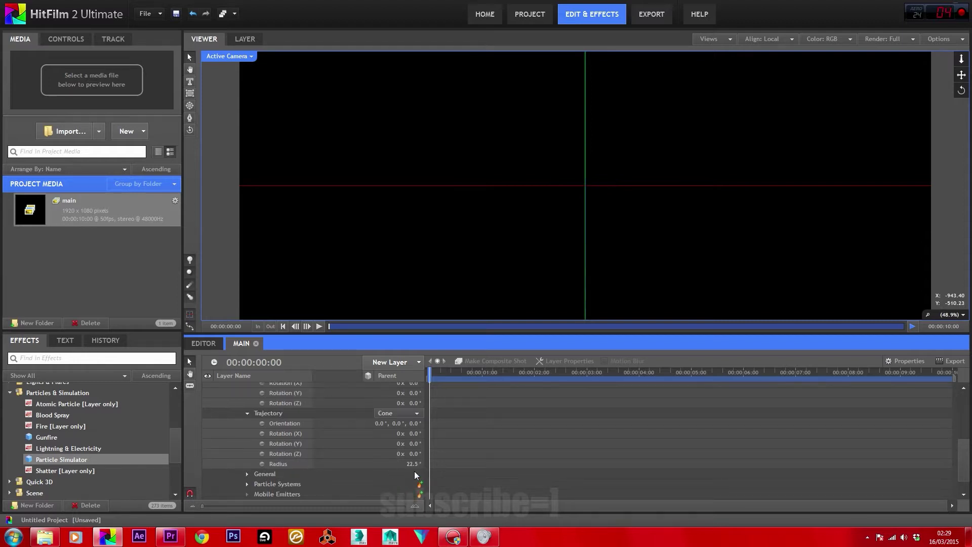
{"action": "left_click_drag", "start_coordinate": [413, 464], "coordinate": [357, 465]}
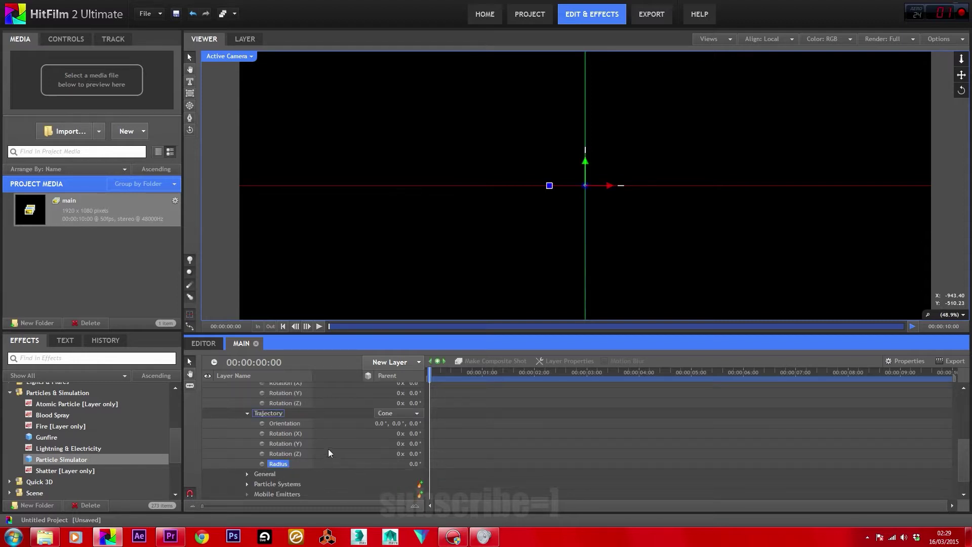
Set the emitter trajectory's Y rotation to 90°.
{"action": "left_click", "coordinate": [413, 444]}
{"action": "type", "text": "90"}
{"action": "key", "text": "Return"}
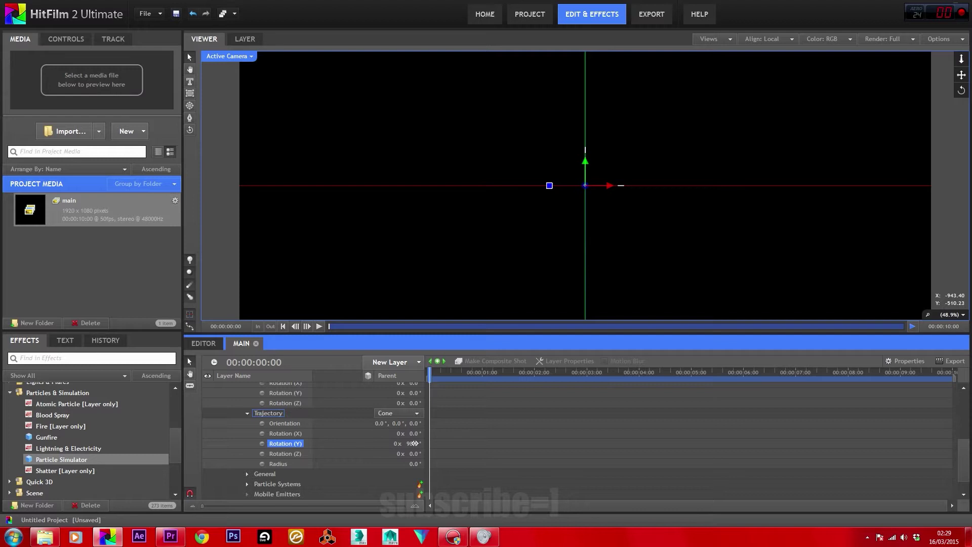
Set the particle system's movement life to 60 s and its speed to 4000.
{"action": "scroll", "coordinate": [344, 454], "scroll_direction": "down", "scroll_amount": 2}
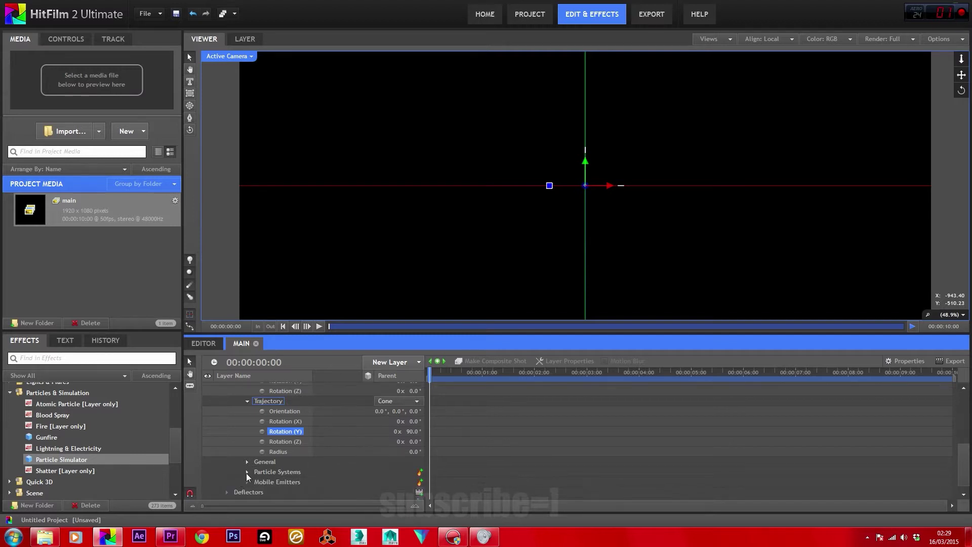
{"action": "left_click", "coordinate": [247, 472]}
{"action": "left_click", "coordinate": [258, 481]}
{"action": "scroll", "coordinate": [286, 466], "scroll_direction": "down", "scroll_amount": 3}
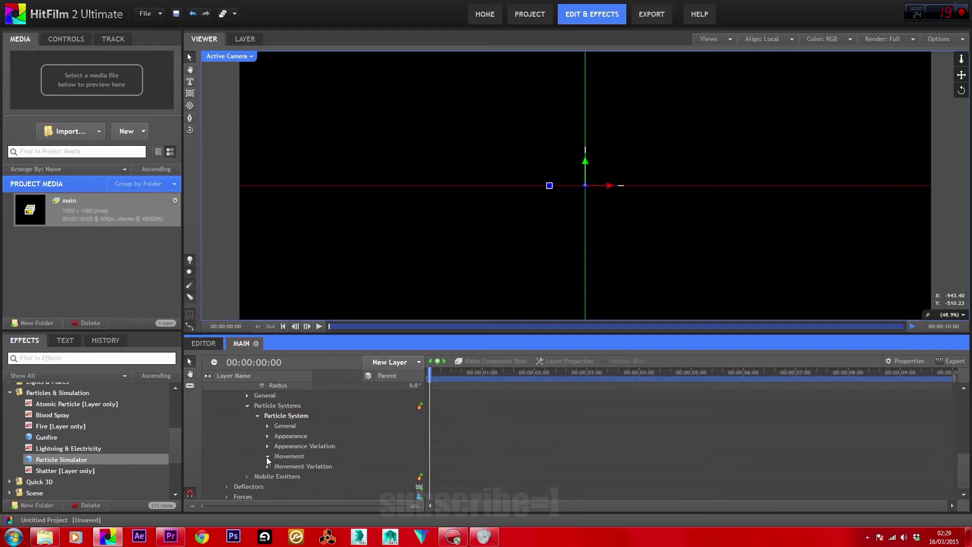
{"action": "left_click", "coordinate": [266, 456]}
{"action": "left_click_drag", "start_coordinate": [438, 462], "coordinate": [506, 466]}
{"action": "left_click", "coordinate": [412, 486]}
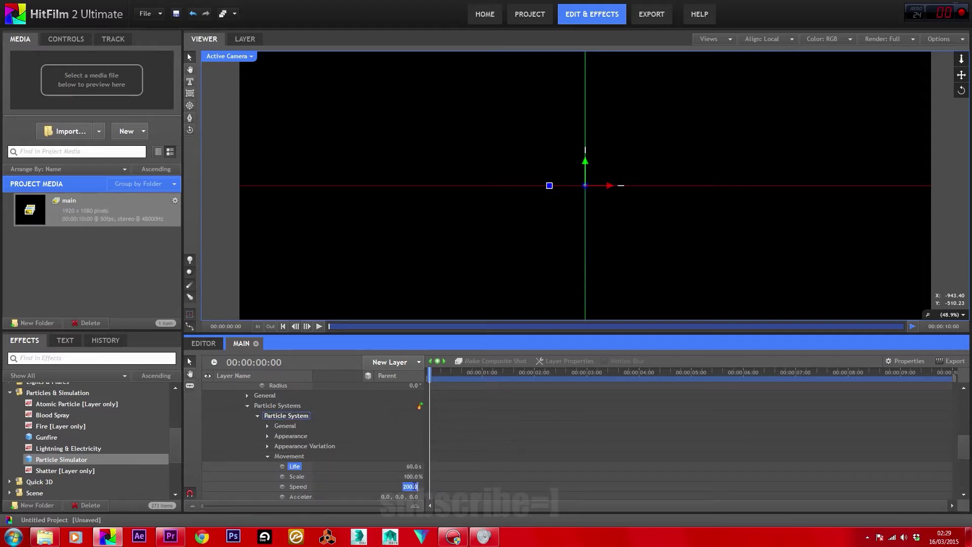
{"action": "key", "text": "BackSpace"}
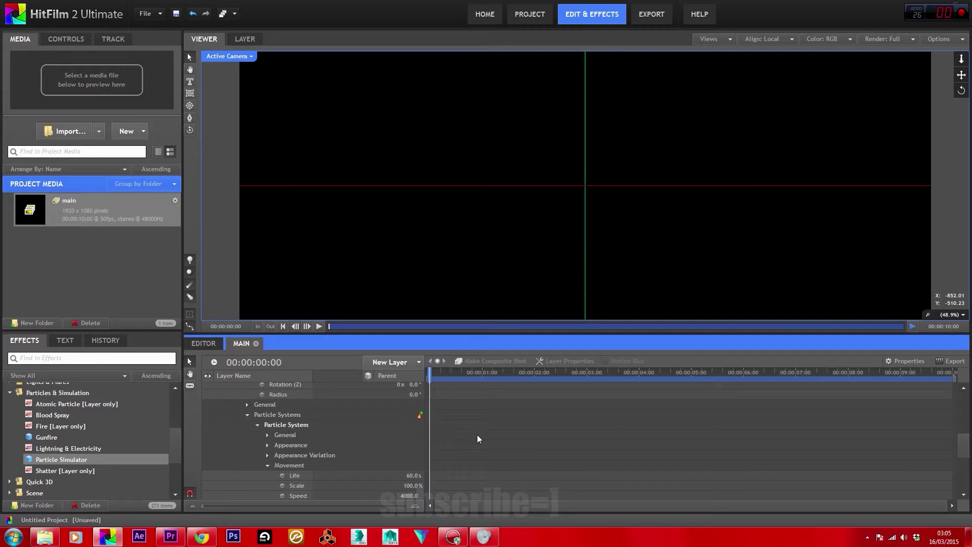
Enable position keyframing for the point layer at 00:00:00:00 and move the playhead to about 00:00:01:09.
{"action": "left_click_drag", "start_coordinate": [428, 372], "coordinate": [368, 401]}
{"action": "scroll", "coordinate": [300, 442], "scroll_direction": "up", "scroll_amount": 5}
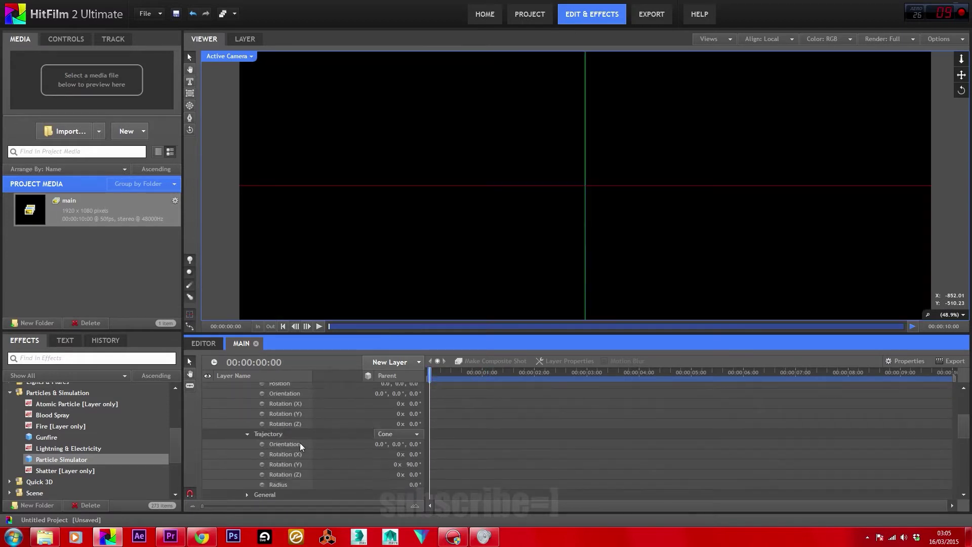
{"action": "left_click", "coordinate": [250, 386]}
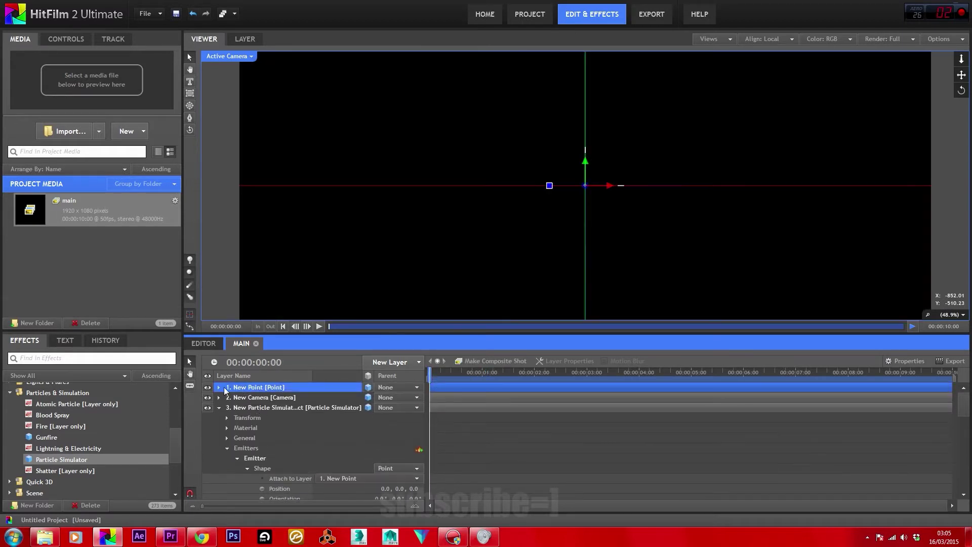
{"action": "left_click", "coordinate": [220, 386]}
{"action": "left_click", "coordinate": [227, 397]}
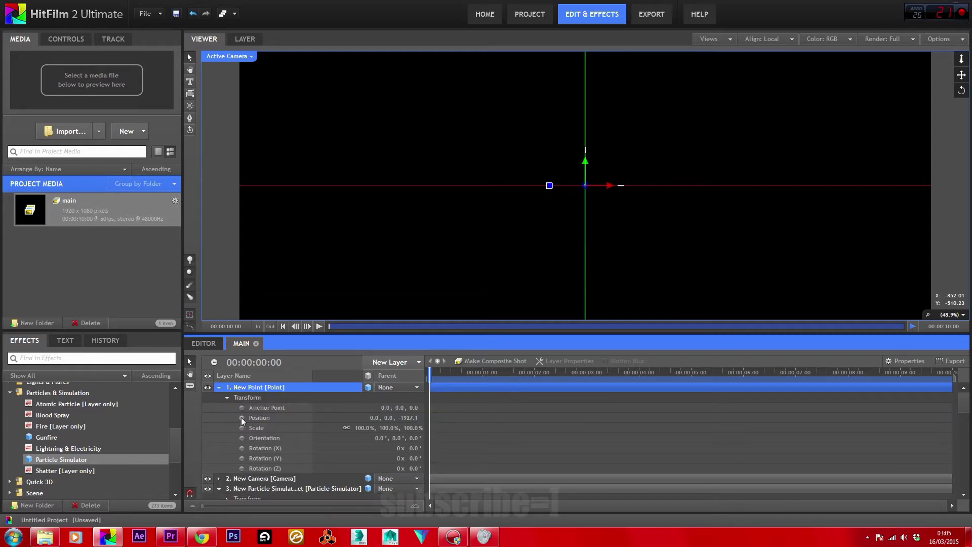
{"action": "left_click", "coordinate": [241, 417]}
{"action": "left_click_drag", "start_coordinate": [431, 374], "coordinate": [492, 386]}
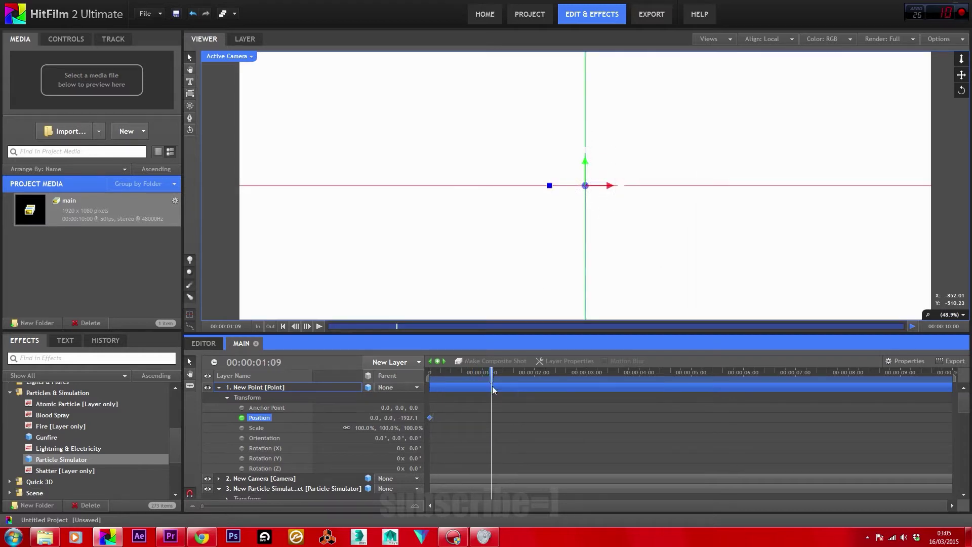
Hold the point's position with a keyframe at 00:00:01:09, and from the Top view move it to about X -2724 at 00:00:03:02.
{"action": "left_click", "coordinate": [409, 417]}
{"action": "key", "text": "Return"}
{"action": "left_click_drag", "start_coordinate": [490, 371], "coordinate": [588, 380]}
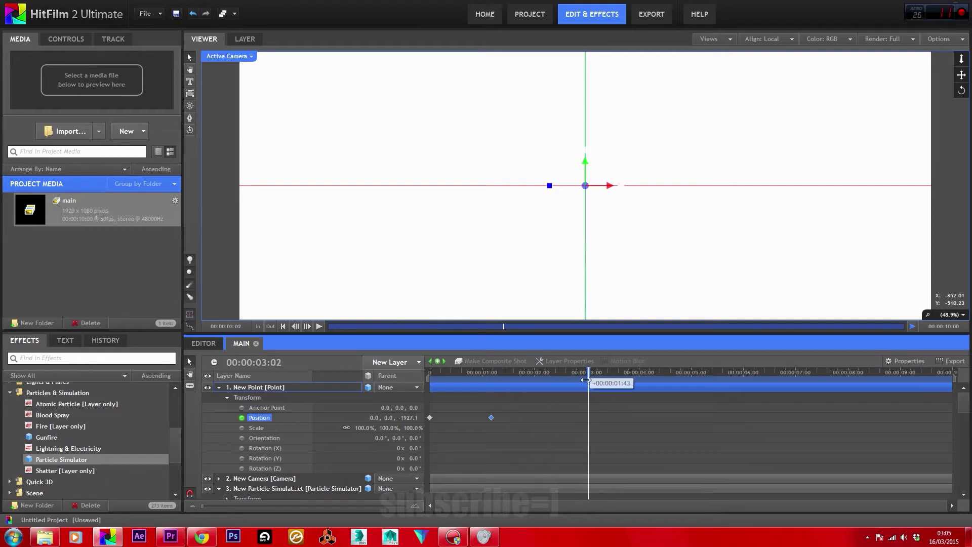
{"action": "left_click", "coordinate": [224, 59]}
{"action": "left_click", "coordinate": [234, 140]}
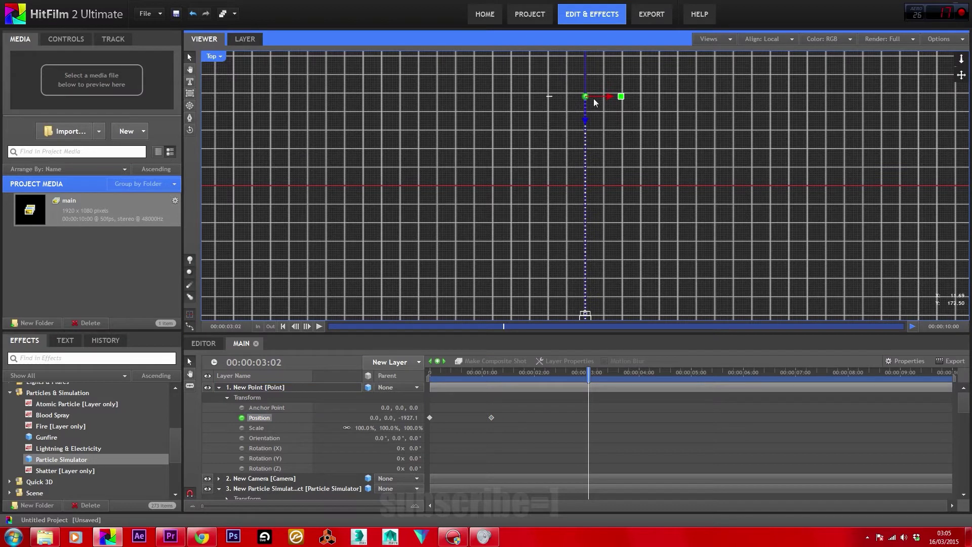
{"action": "left_click_drag", "start_coordinate": [610, 97], "coordinate": [483, 98]}
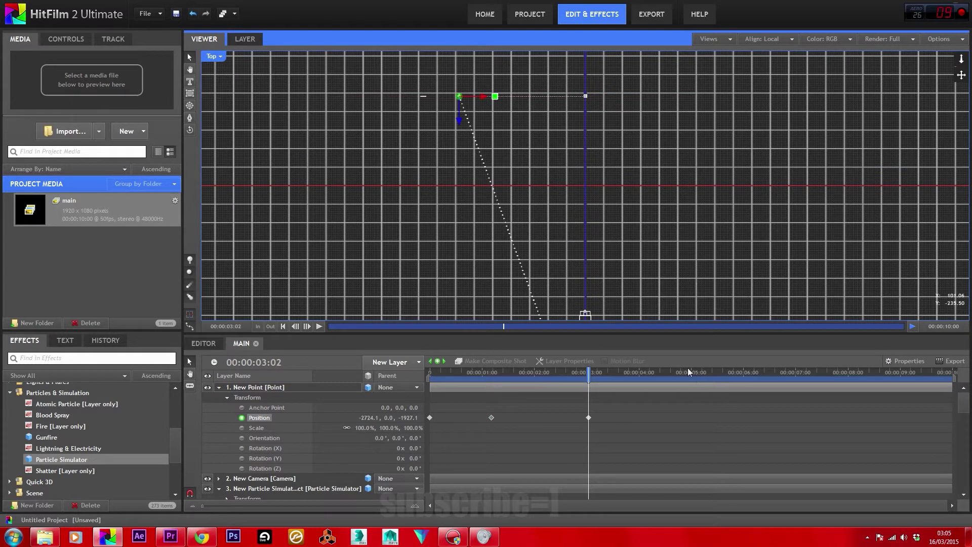
Keyframe the point's X position to about 3074 at 00:00:05:00 and back to 0 at 00:00:07:02.
{"action": "left_click", "coordinate": [586, 375]}
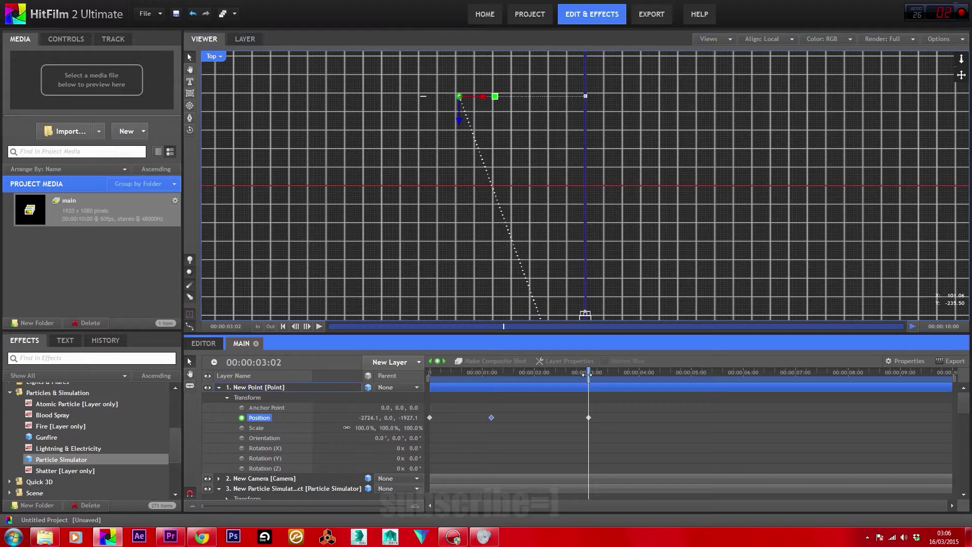
{"action": "left_click_drag", "start_coordinate": [586, 375], "coordinate": [691, 379]}
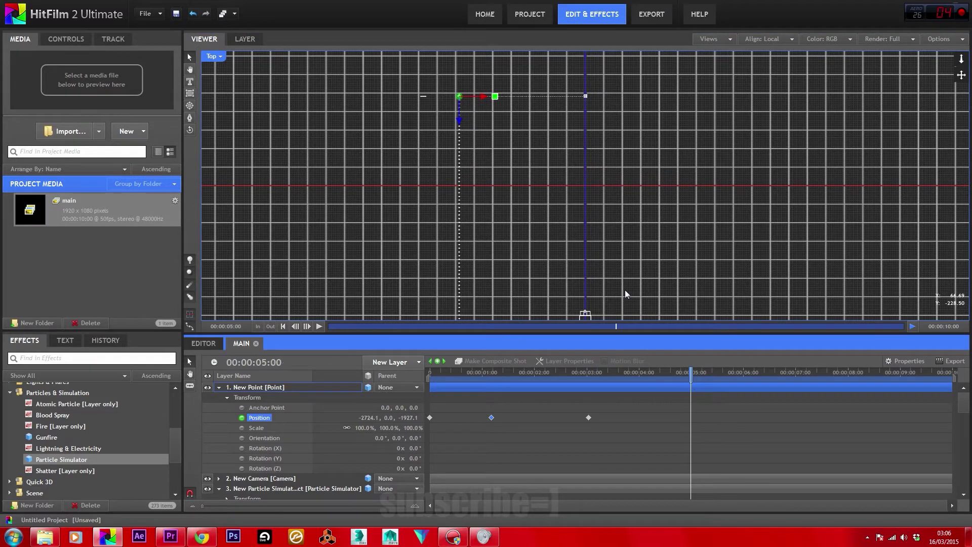
{"action": "left_click", "coordinate": [484, 100]}
{"action": "left_click_drag", "start_coordinate": [484, 100], "coordinate": [752, 119]}
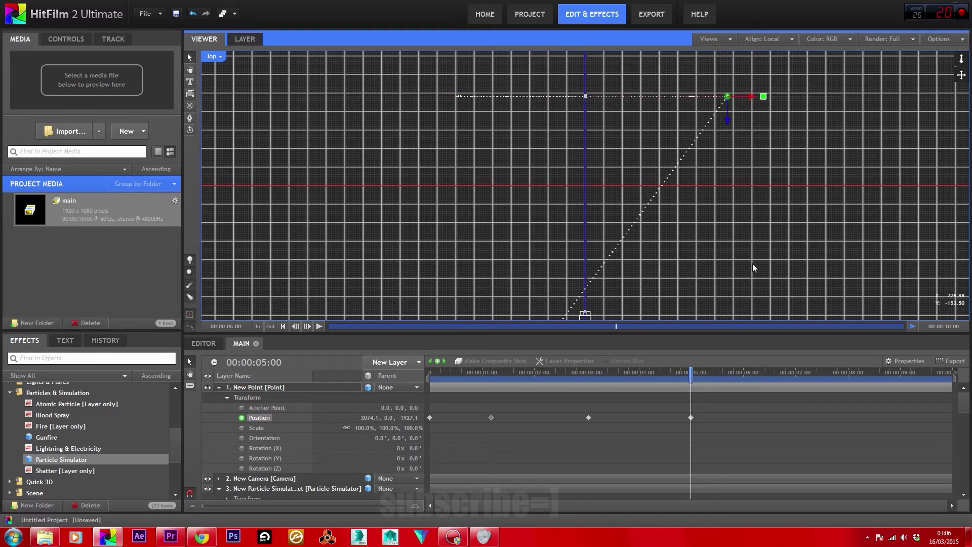
{"action": "left_click_drag", "start_coordinate": [691, 378], "coordinate": [799, 379]}
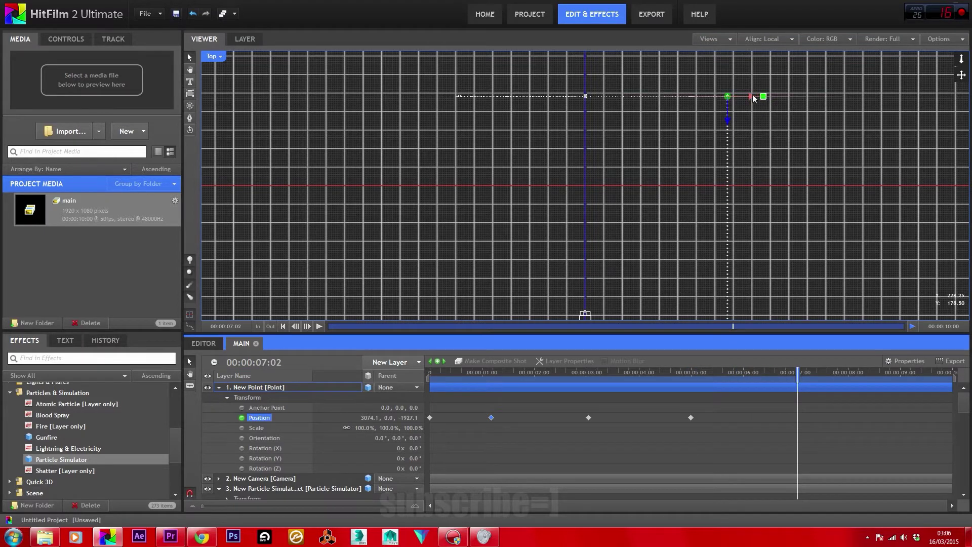
{"action": "left_click_drag", "start_coordinate": [755, 99], "coordinate": [610, 104]}
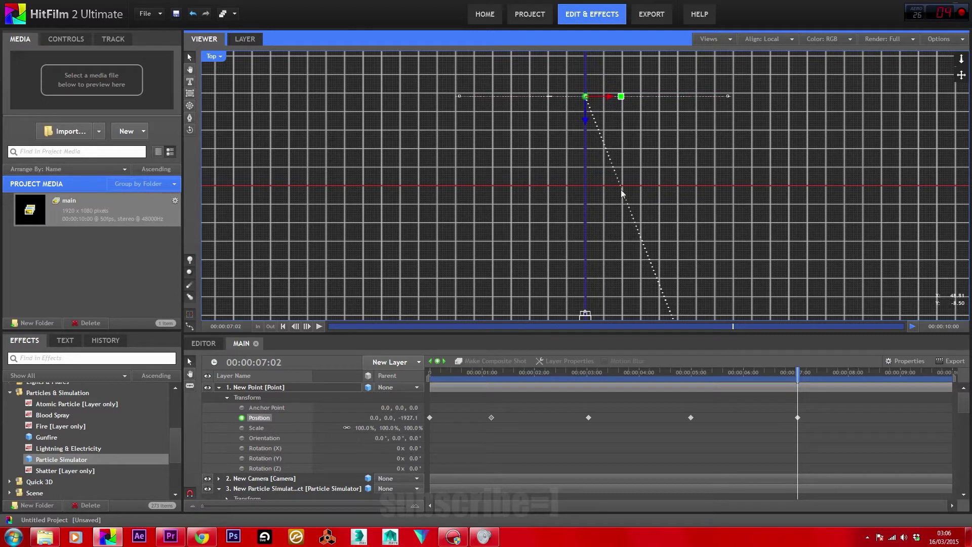
Set the interpolation of the point's last four position keyframes to Smooth.
{"action": "left_click_drag", "start_coordinate": [859, 424], "coordinate": [490, 422]}
{"action": "right_click", "coordinate": [491, 420]}
{"action": "mouse_move", "coordinate": [544, 477]}
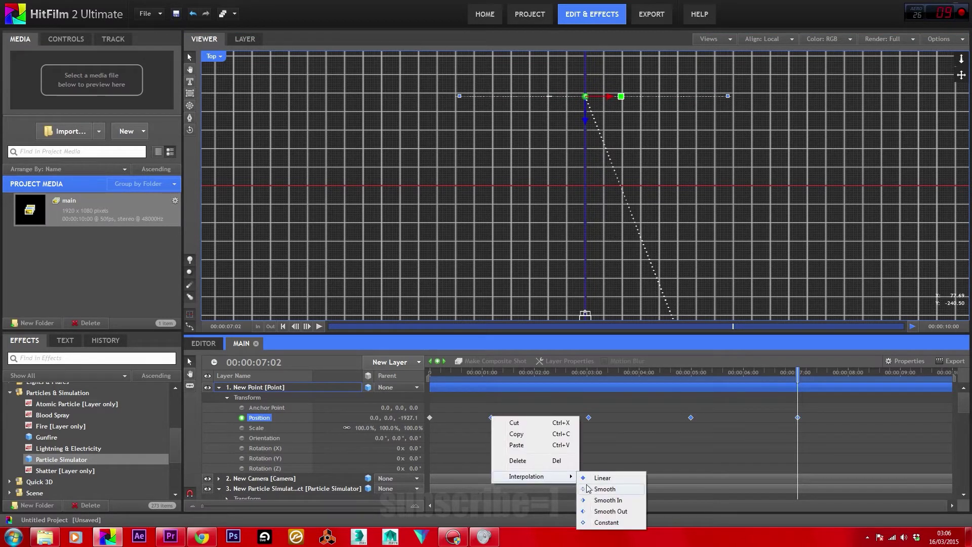
{"action": "left_click", "coordinate": [591, 490]}
Copy the four smoothed position keyframes and paste them starting at 00:00:01:12.
{"action": "left_click_drag", "start_coordinate": [474, 410], "coordinate": [808, 441]}
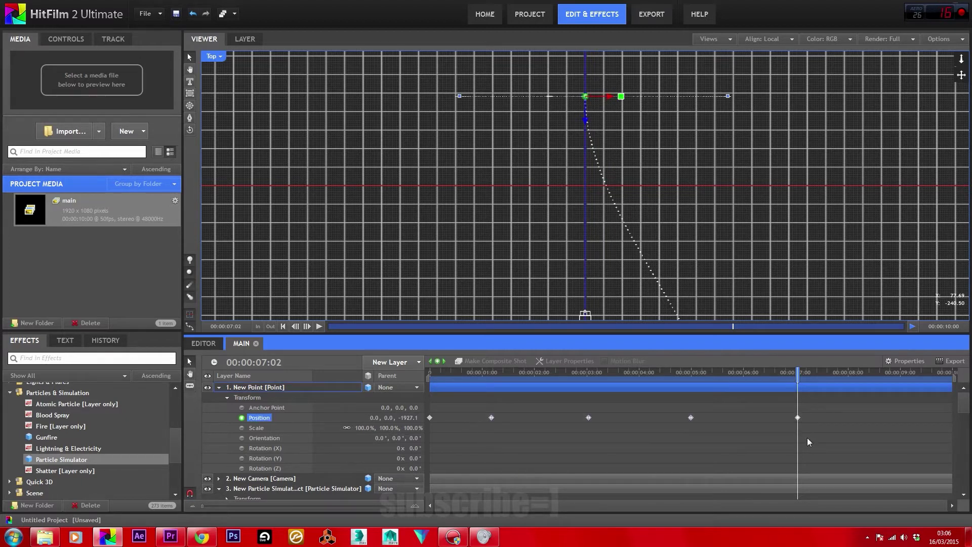
{"action": "right_click", "coordinate": [492, 418]}
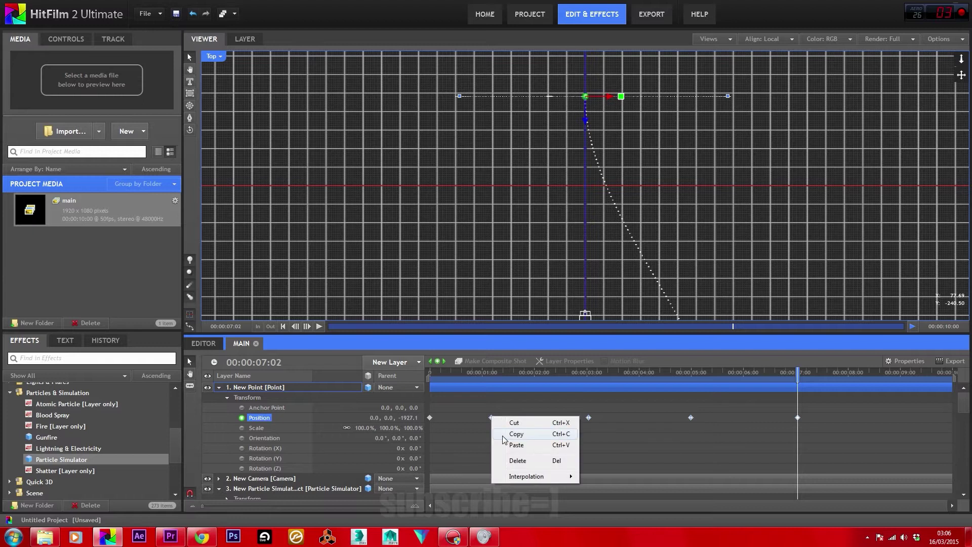
{"action": "left_click", "coordinate": [506, 436]}
{"action": "left_click", "coordinate": [492, 418]}
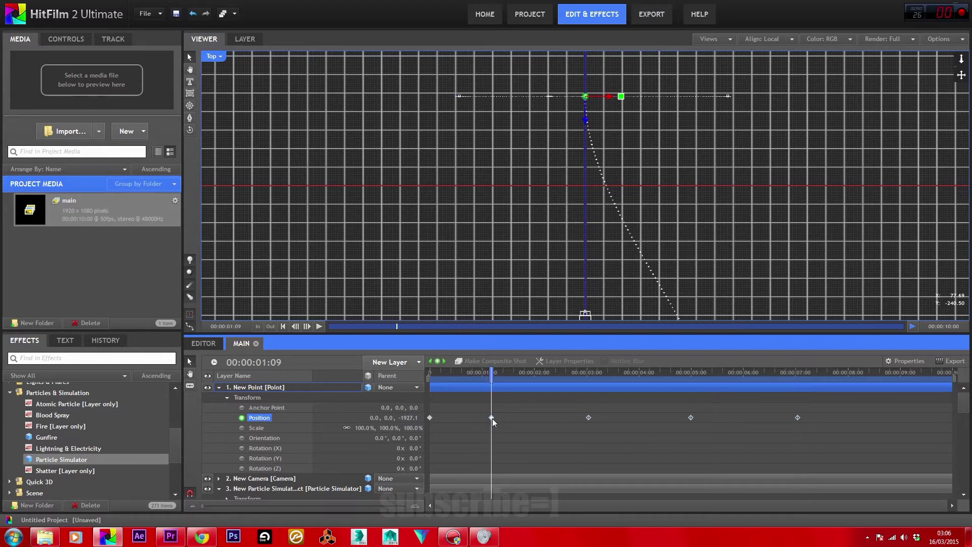
{"action": "left_click_drag", "start_coordinate": [491, 375], "coordinate": [494, 375]}
{"action": "right_click", "coordinate": [495, 418]}
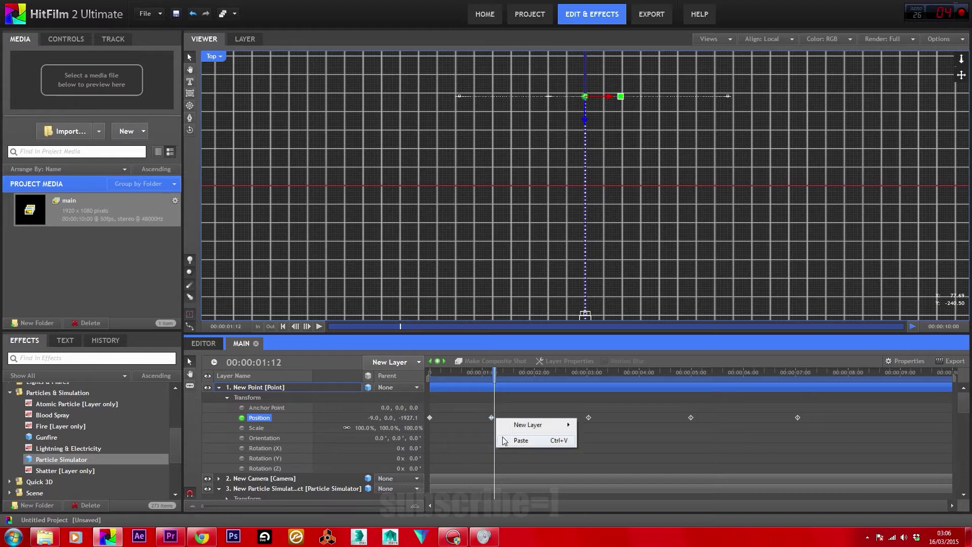
{"action": "left_click", "coordinate": [521, 440]}
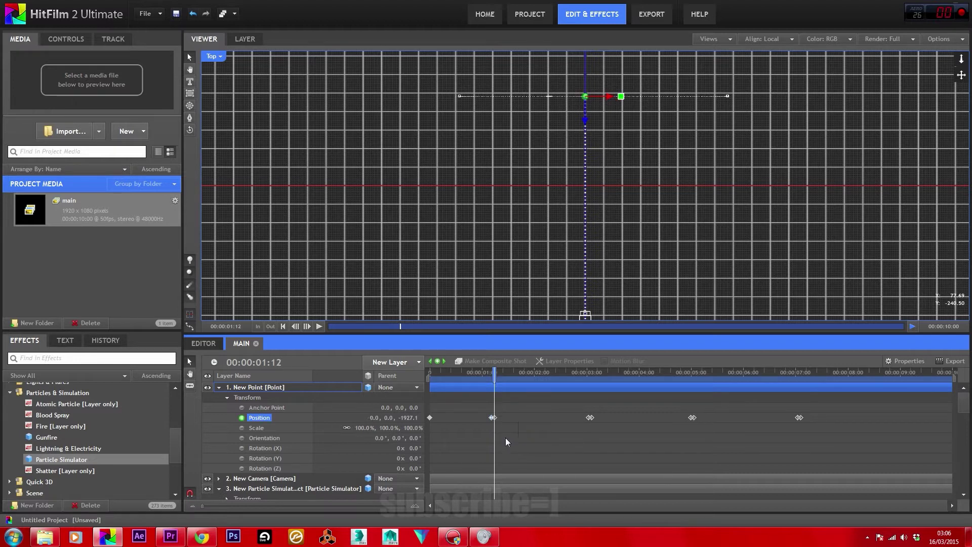
Duplicate the animated point layer, parent the camera to the second point layer, and scrub to about 00:00:02:03 to check the motion.
{"action": "left_click", "coordinate": [220, 386]}
{"action": "right_click", "coordinate": [246, 389]}
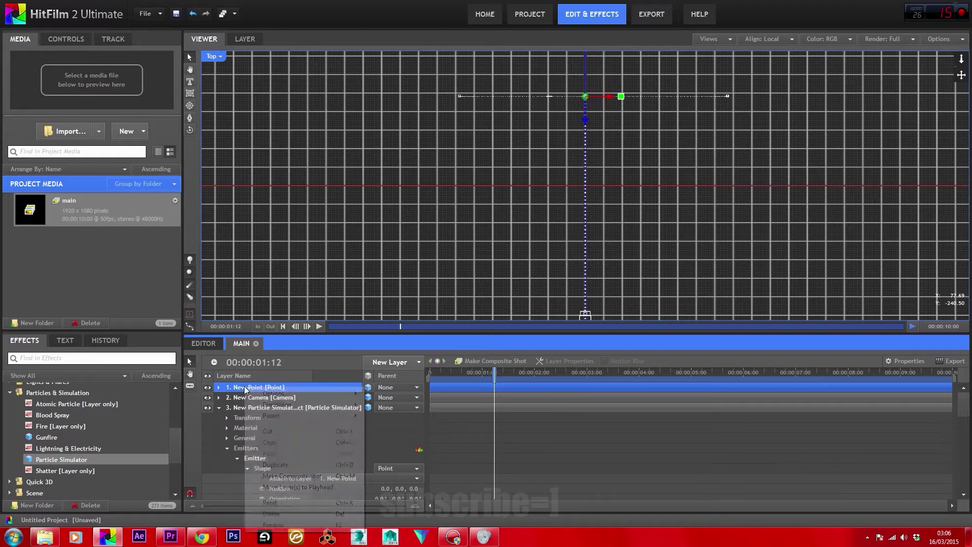
{"action": "left_click", "coordinate": [282, 463]}
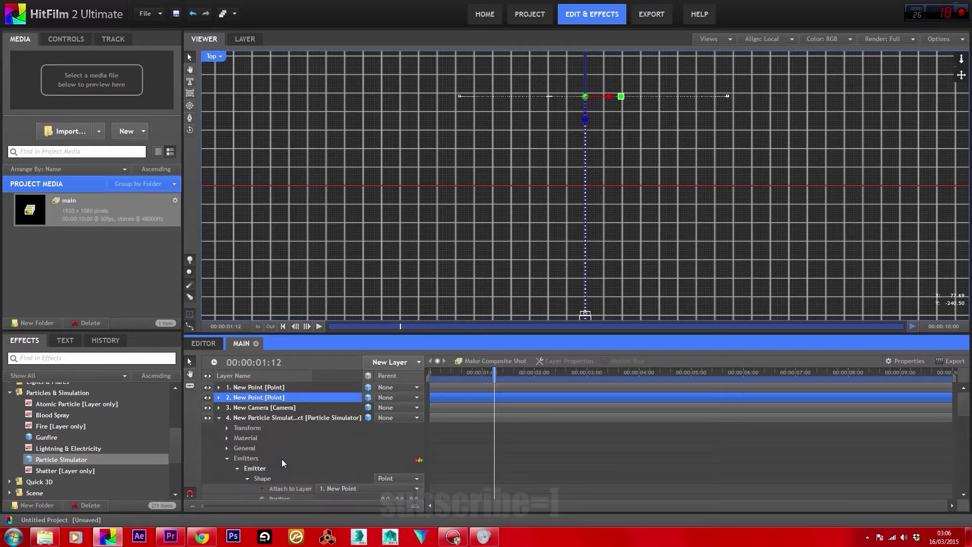
{"action": "left_click", "coordinate": [267, 406]}
{"action": "left_click", "coordinate": [396, 408]}
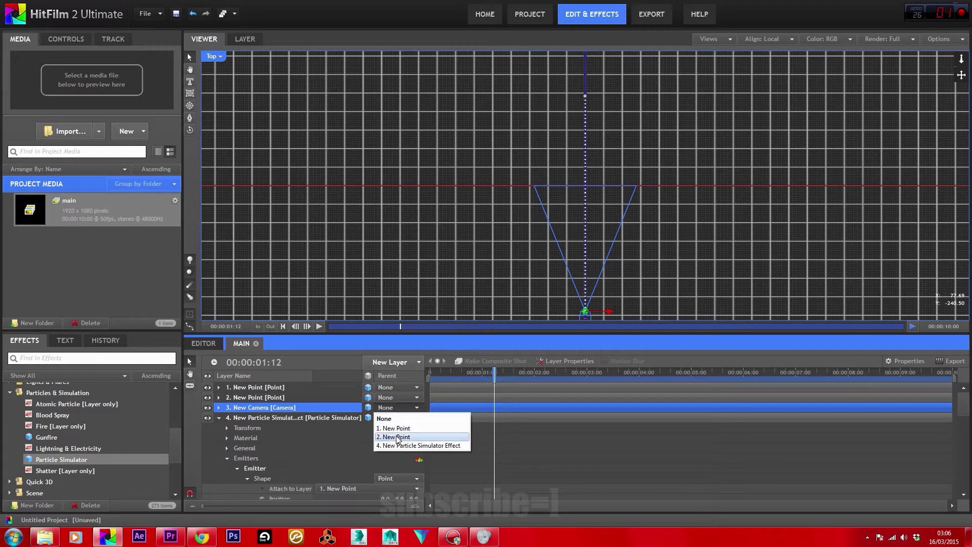
{"action": "left_click", "coordinate": [398, 437]}
{"action": "left_click_drag", "start_coordinate": [494, 378], "coordinate": [536, 381]}
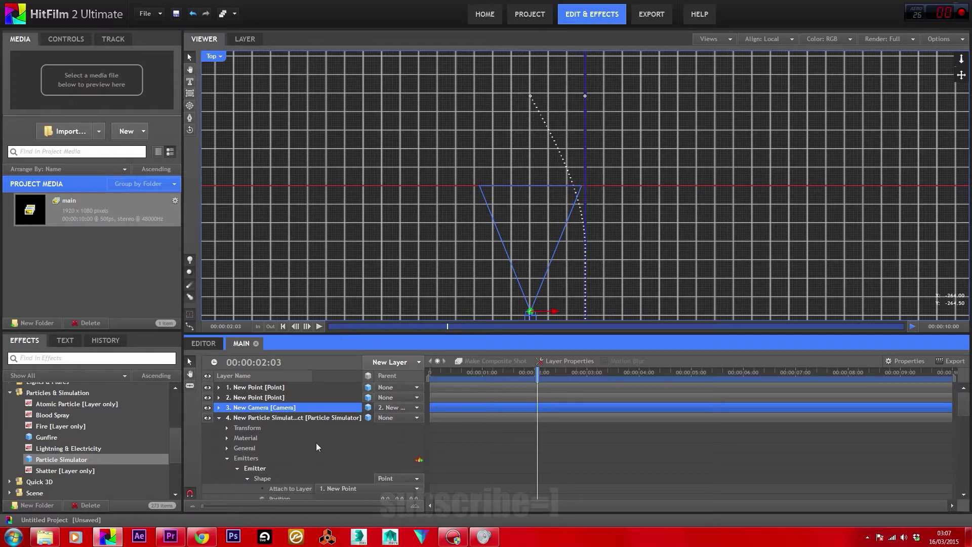
Shift the second point layer to start at about 00:00:01:09 and scrub through the timeline.
{"action": "left_click", "coordinate": [273, 397]}
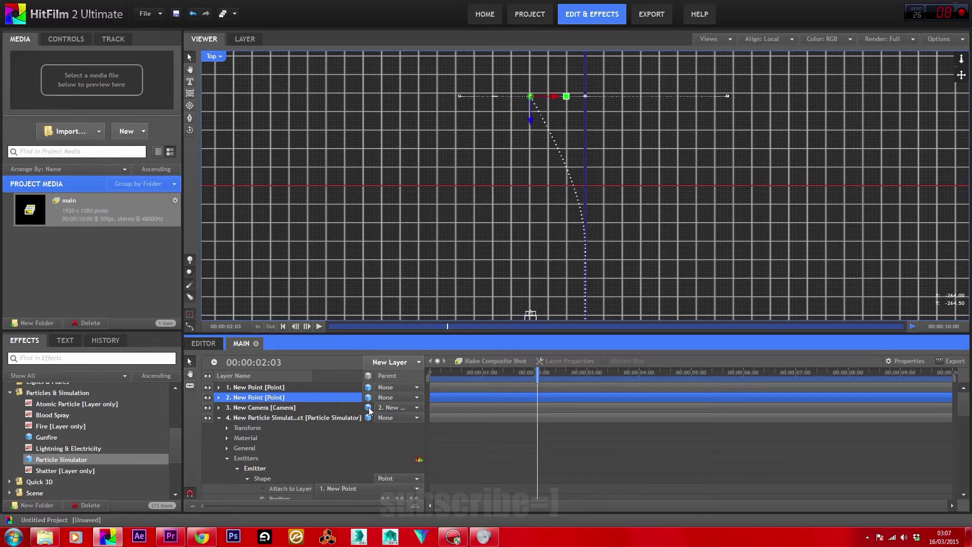
{"action": "left_click_drag", "start_coordinate": [436, 396], "coordinate": [511, 399]}
{"action": "left_click_drag", "start_coordinate": [560, 377], "coordinate": [708, 386]}
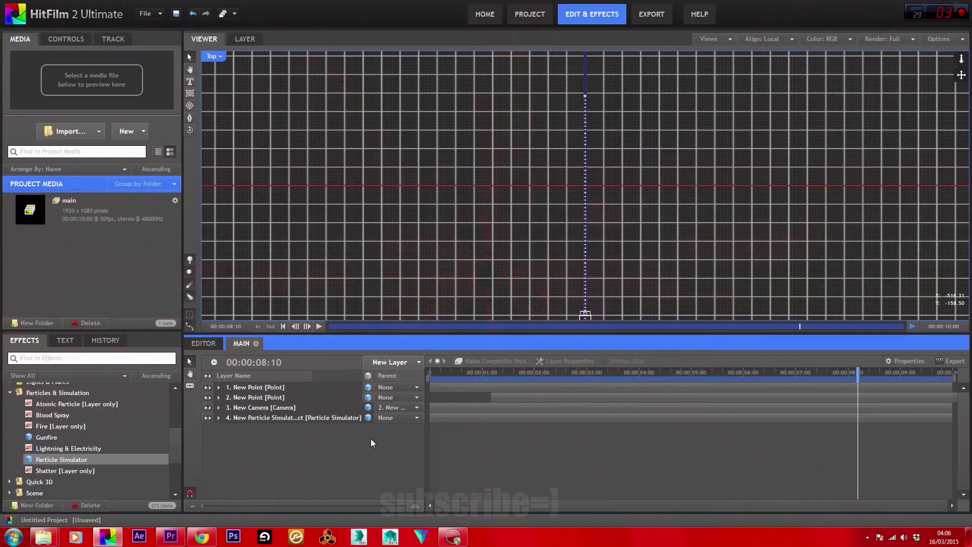
Create a white plane named ring, 800 by 800 pixels, with the Square Pixels (1.0) aspect.
{"action": "left_click", "coordinate": [383, 366]}
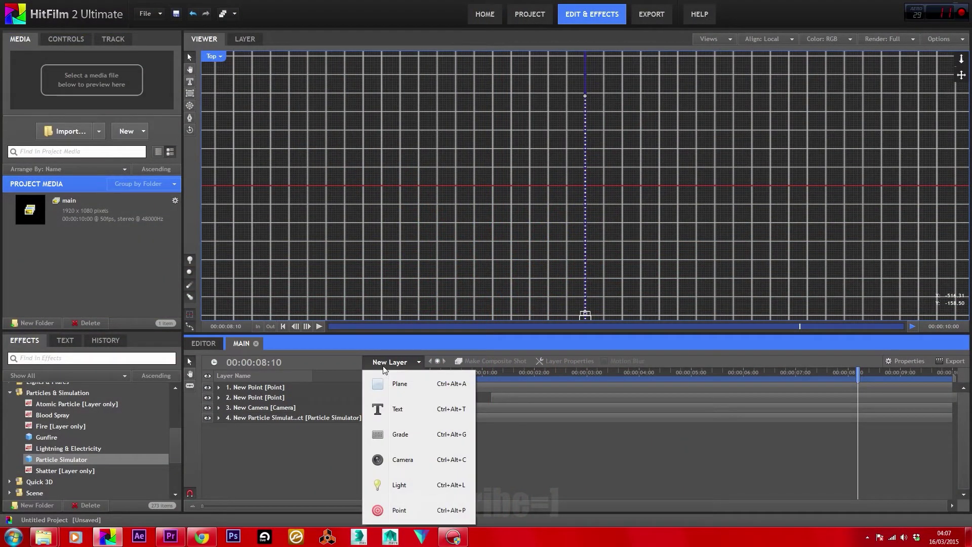
{"action": "left_click", "coordinate": [395, 384]}
{"action": "type", "text": "ring"}
{"action": "key", "text": "Tab"}
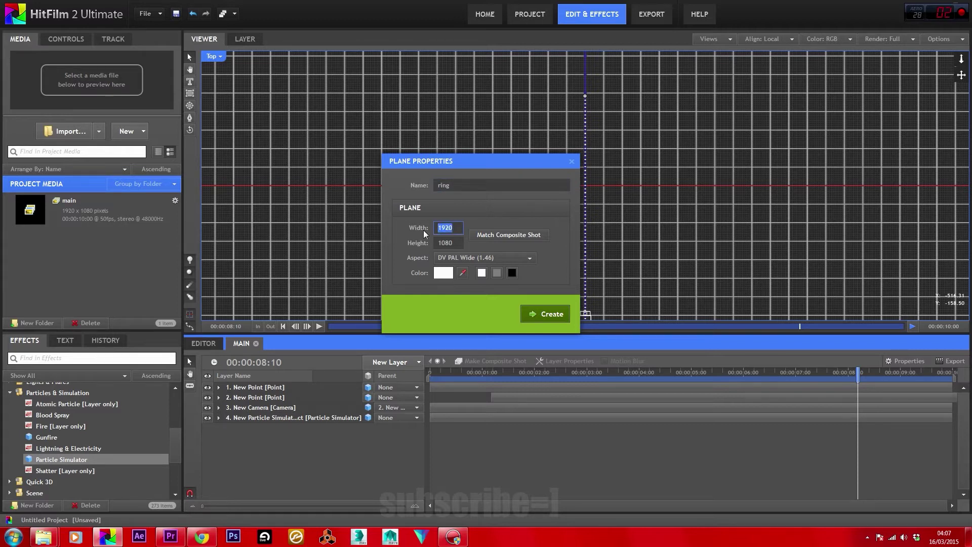
{"action": "type", "text": "800"}
{"action": "key", "text": "Tab"}
{"action": "type", "text": "800"}
{"action": "left_click", "coordinate": [442, 258]}
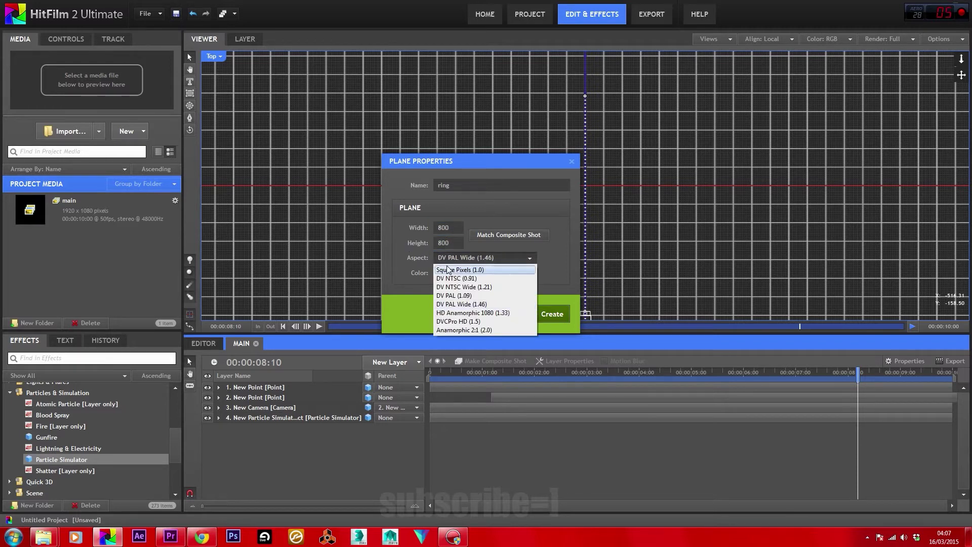
{"action": "left_click", "coordinate": [446, 266]}
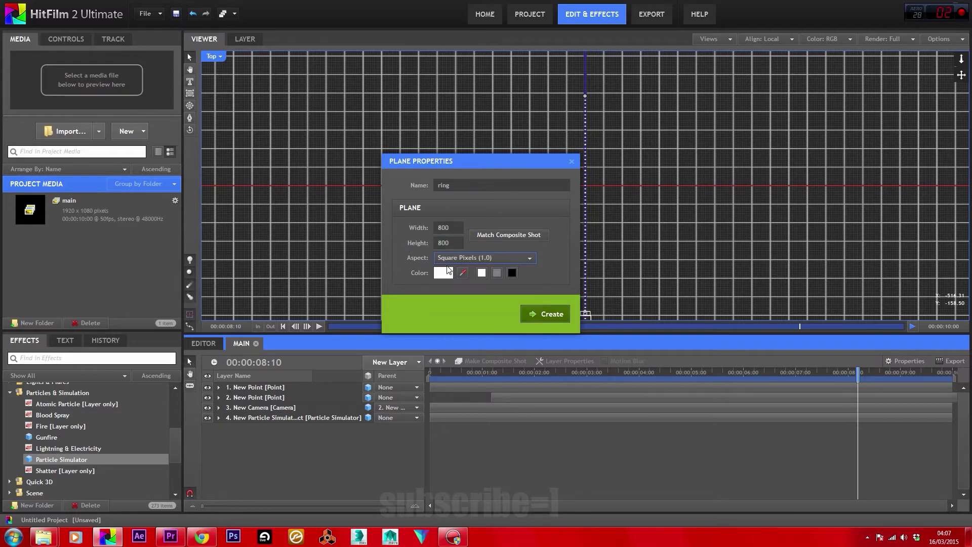
{"action": "left_click", "coordinate": [533, 311]}
Convert the ring plane into its own composite shot named ring Composite Shot, taking the properties from the selected layer.
{"action": "right_click", "coordinate": [260, 388]}
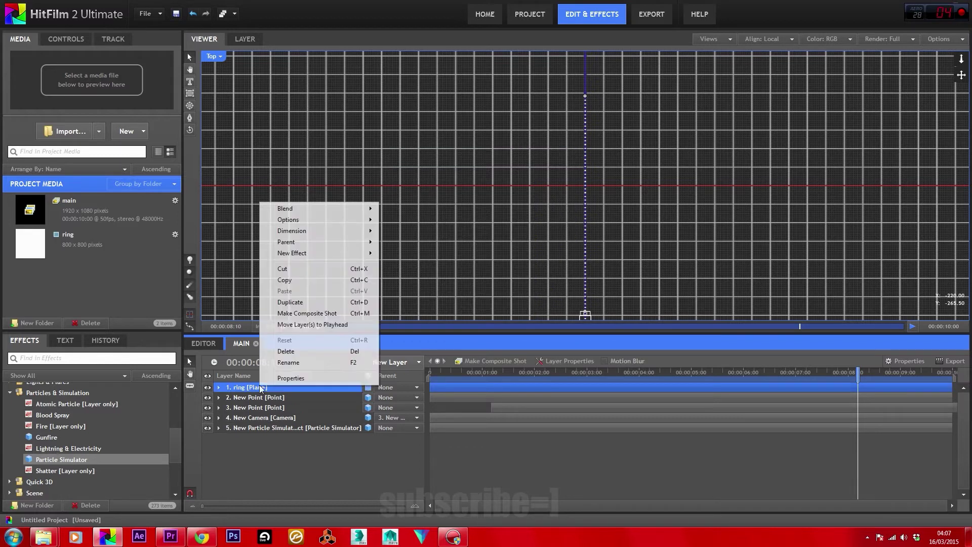
{"action": "left_click", "coordinate": [307, 313]}
{"action": "left_click", "coordinate": [527, 311]}
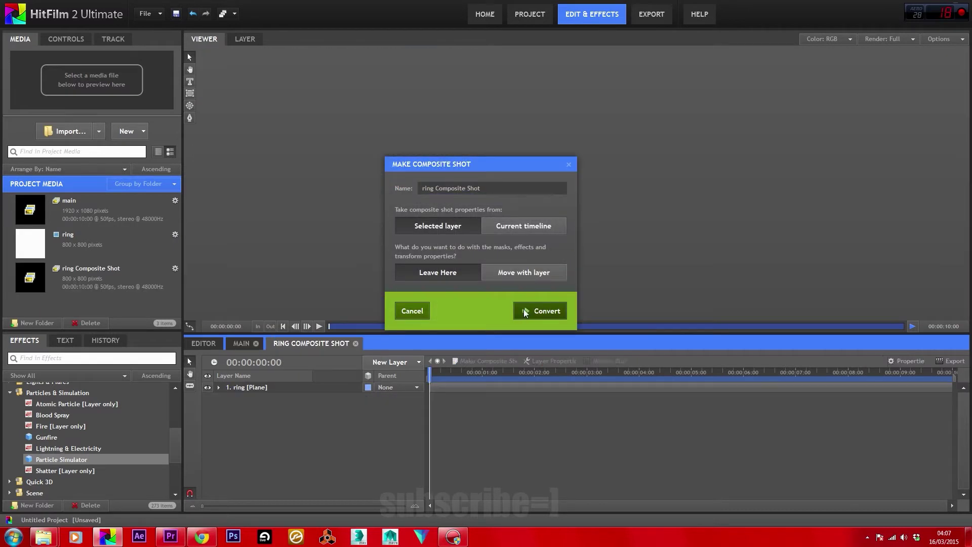
Add a point layer to the ring composite shot and convert it to 3D.
{"action": "left_click", "coordinate": [404, 362]}
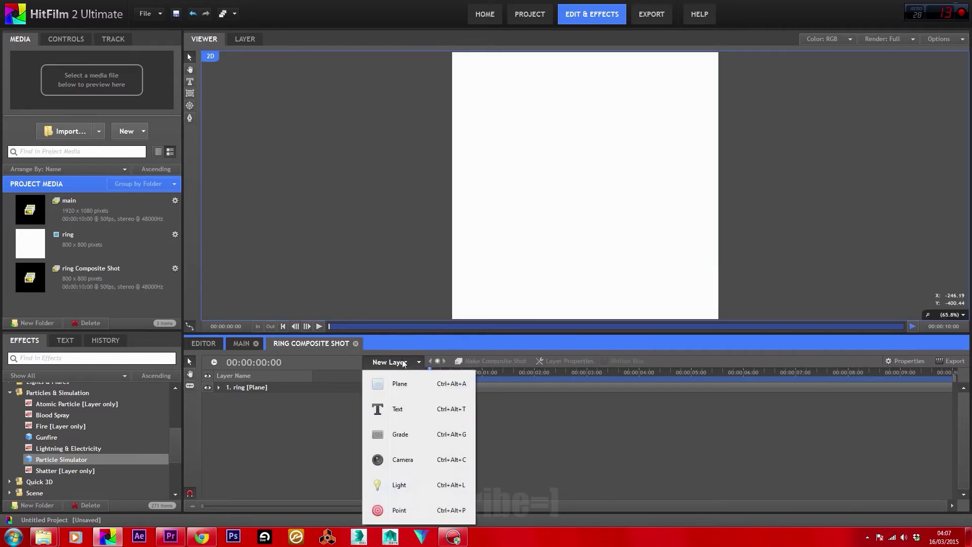
{"action": "left_click", "coordinate": [398, 507]}
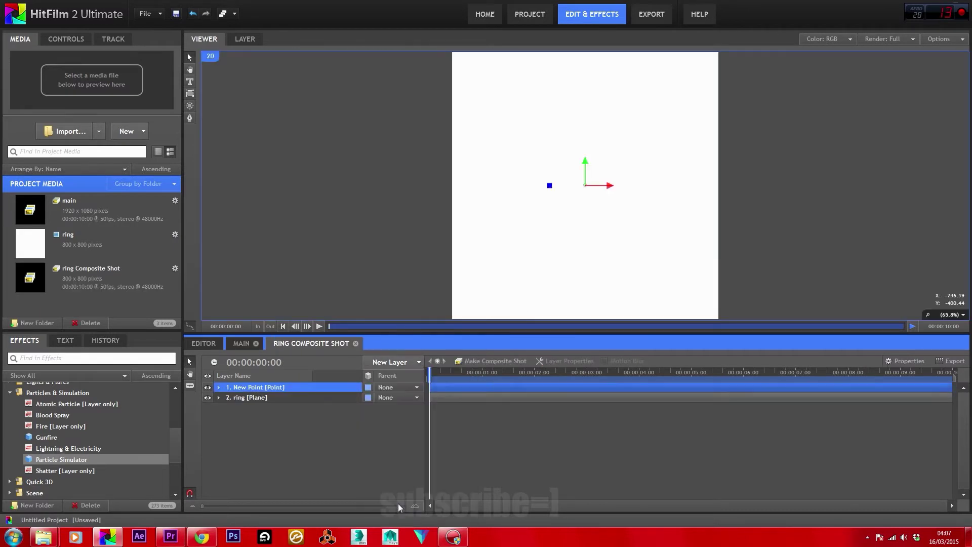
{"action": "right_click", "coordinate": [369, 392]}
{"action": "mouse_move", "coordinate": [381, 406]}
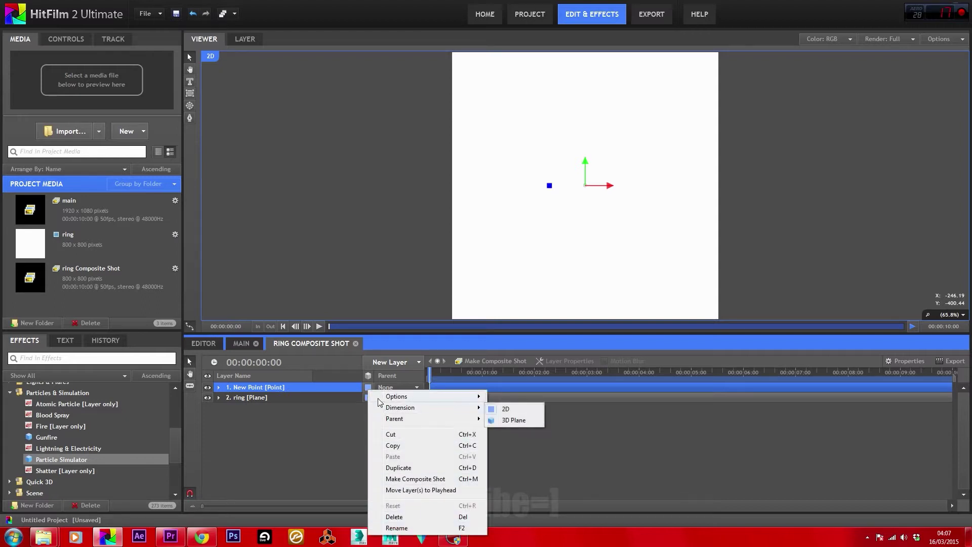
{"action": "left_click", "coordinate": [368, 386]}
{"action": "left_click", "coordinate": [381, 411]}
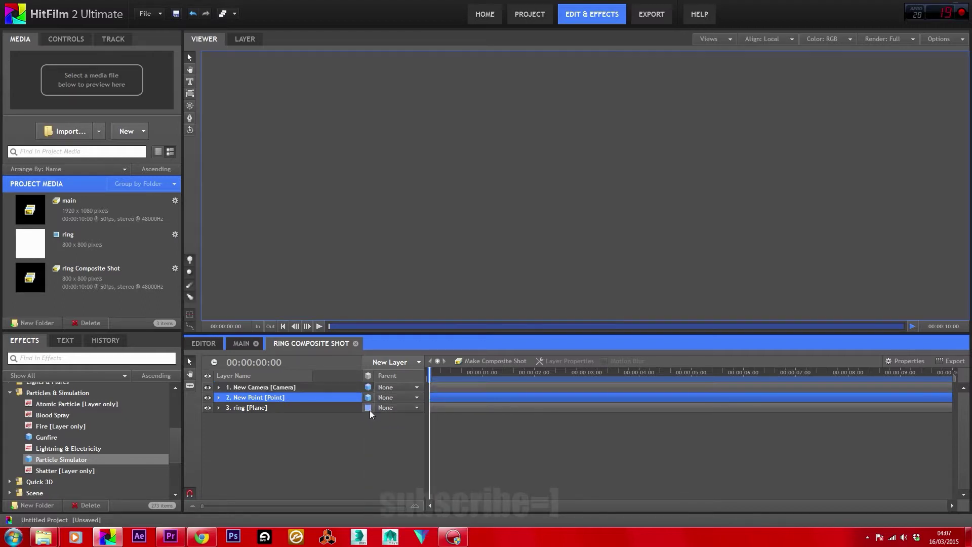
{"action": "left_click", "coordinate": [315, 426]}
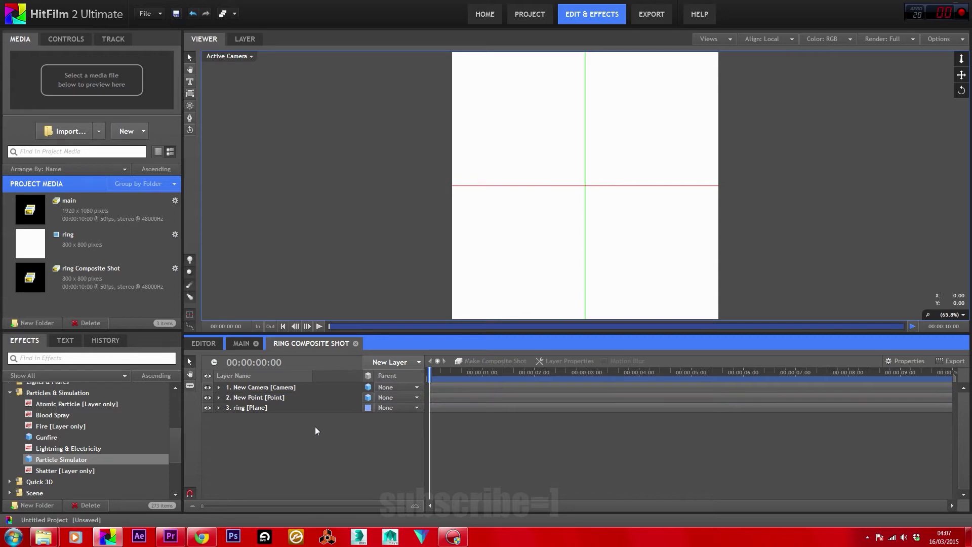
Apply the Atomic Particle effect to the ring plane and take its particle position transform from the New Point layer.
{"action": "left_click_drag", "start_coordinate": [62, 405], "coordinate": [246, 408]}
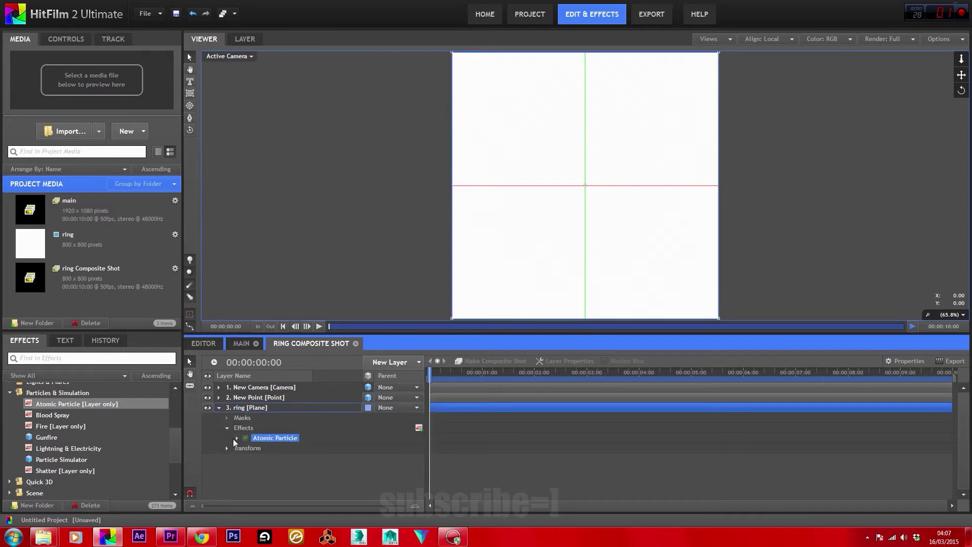
{"action": "left_click", "coordinate": [236, 438]}
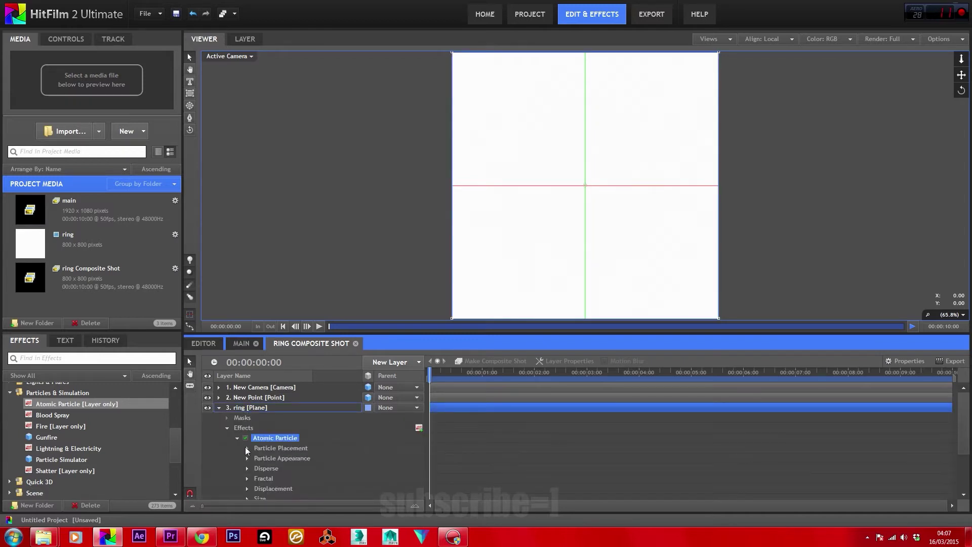
{"action": "left_click", "coordinate": [247, 449]}
{"action": "left_click", "coordinate": [258, 458]}
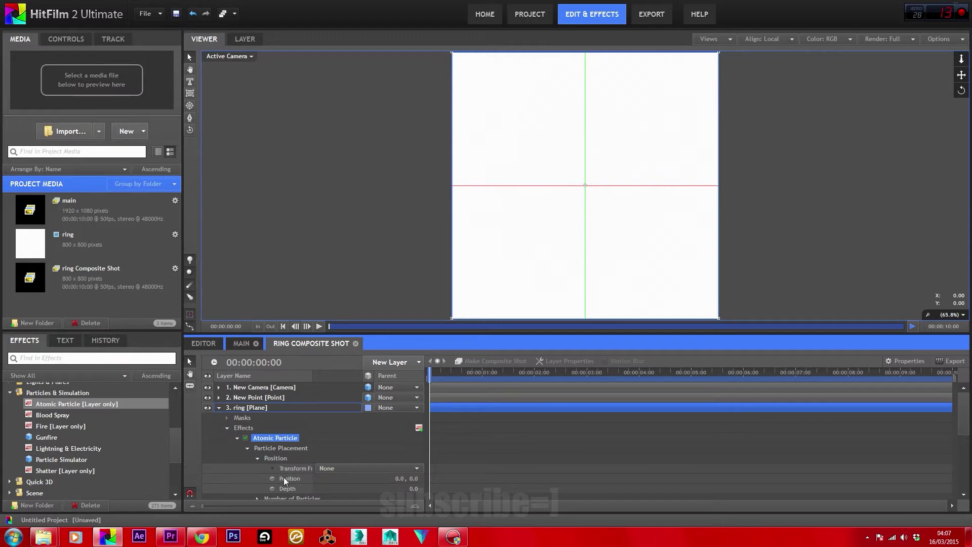
{"action": "left_click", "coordinate": [326, 468]}
{"action": "left_click", "coordinate": [342, 499]}
{"action": "scroll", "coordinate": [339, 476], "scroll_direction": "down", "scroll_amount": 3}
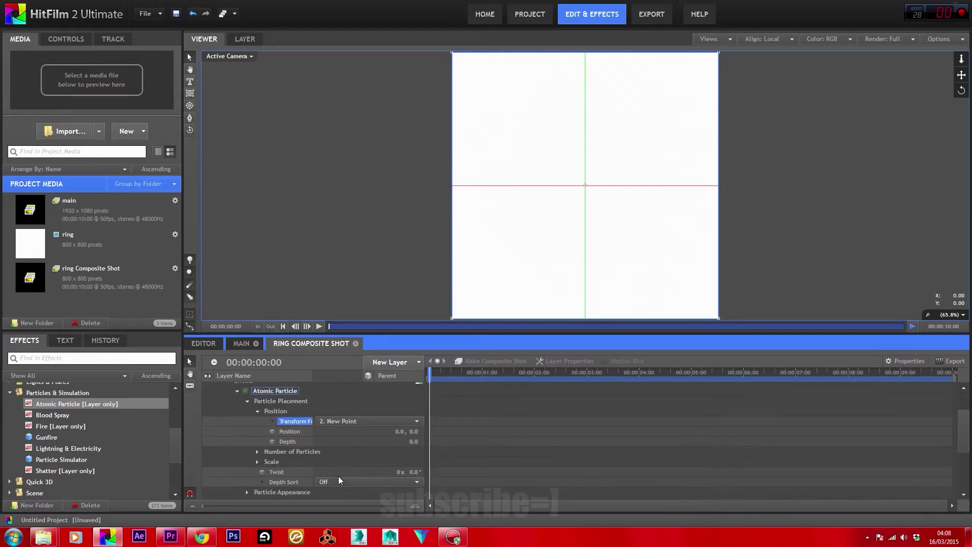
Set the Atomic Particle twist to 500° and the number of particles in Y to 1.
{"action": "left_click", "coordinate": [418, 445]}
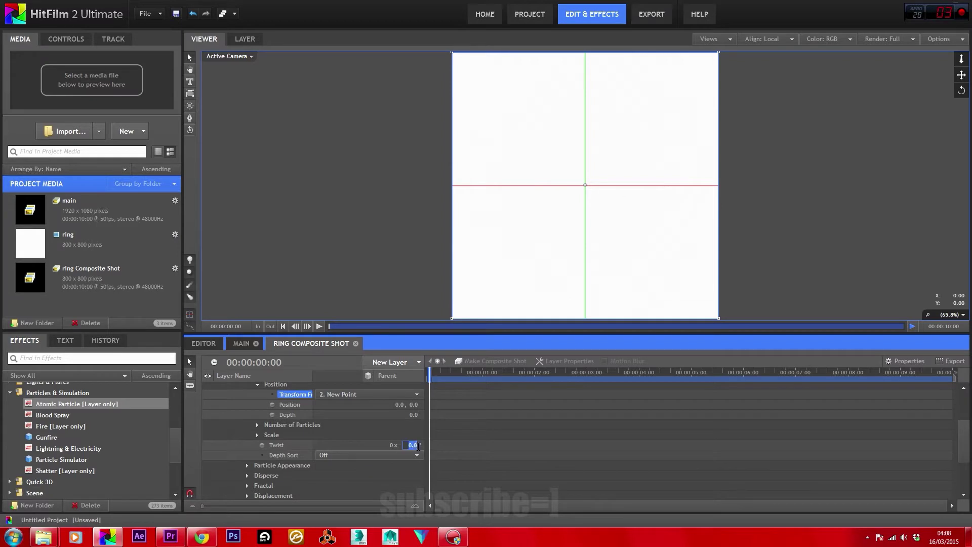
{"action": "type", "text": "500"}
{"action": "key", "text": "Return"}
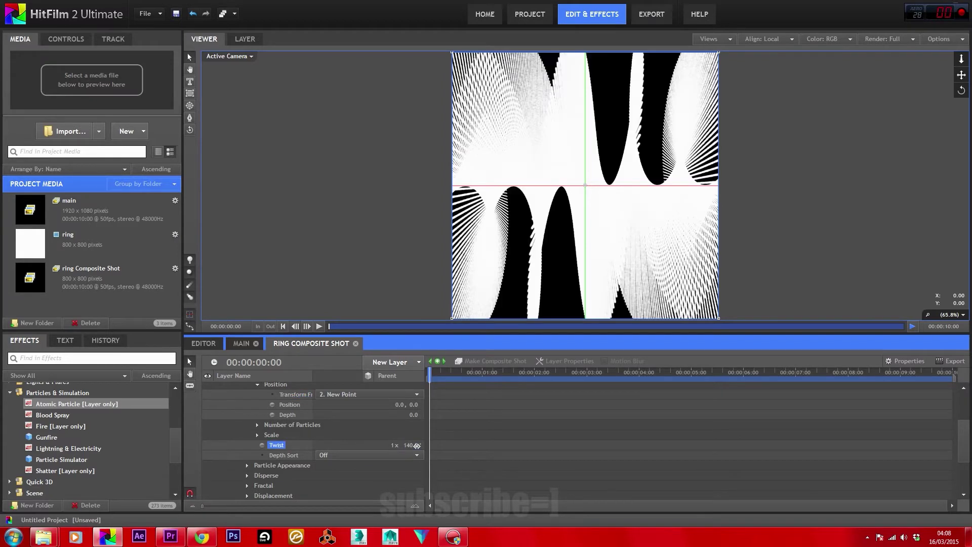
{"action": "left_click", "coordinate": [257, 425]}
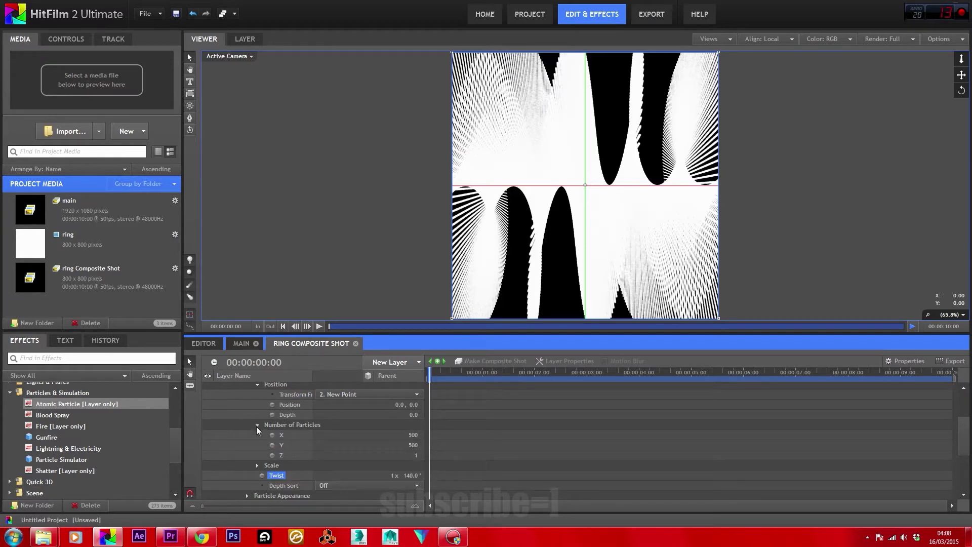
{"action": "left_click", "coordinate": [416, 445]}
{"action": "type", "text": "1"}
{"action": "key", "text": "Return"}
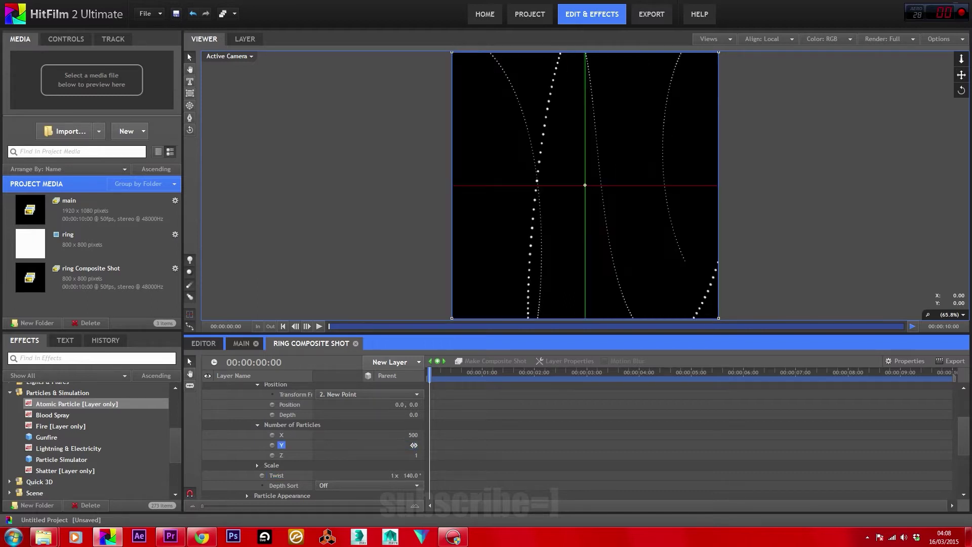
Rotate the New Point layer 90° around its Y axis.
{"action": "scroll", "coordinate": [354, 440], "scroll_direction": "up", "scroll_amount": 4}
{"action": "left_click", "coordinate": [282, 439]}
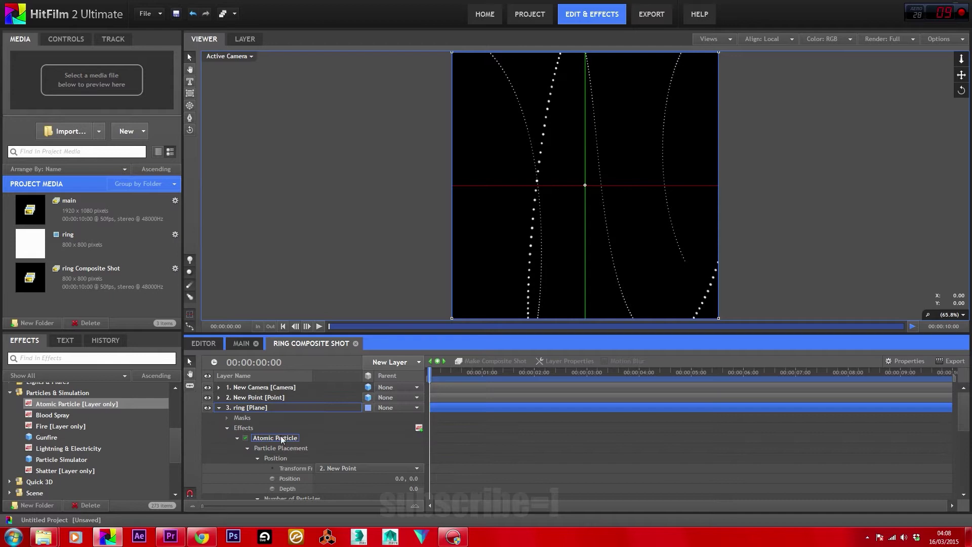
{"action": "left_click", "coordinate": [219, 398]}
{"action": "left_click", "coordinate": [228, 407]}
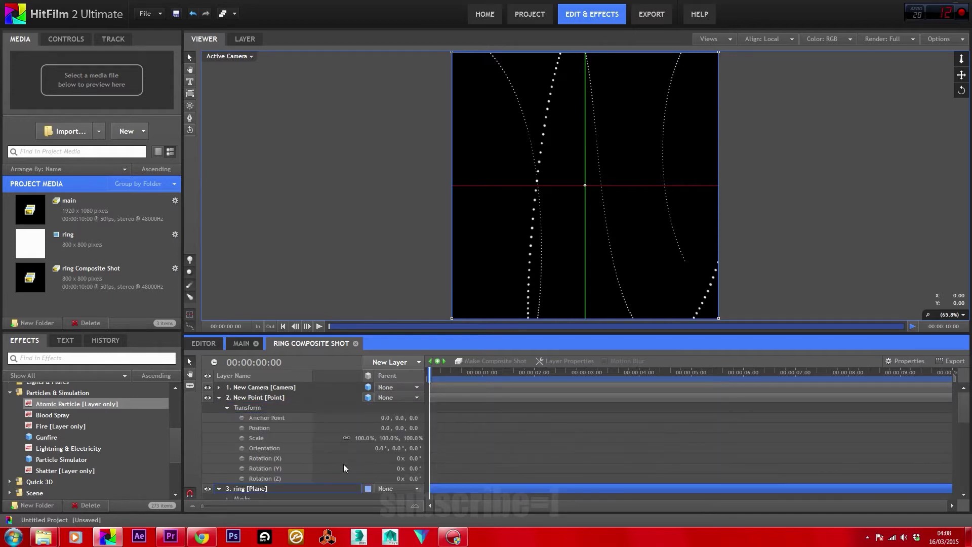
{"action": "left_click", "coordinate": [414, 469]}
{"action": "type", "text": "90"}
{"action": "key", "text": "Return"}
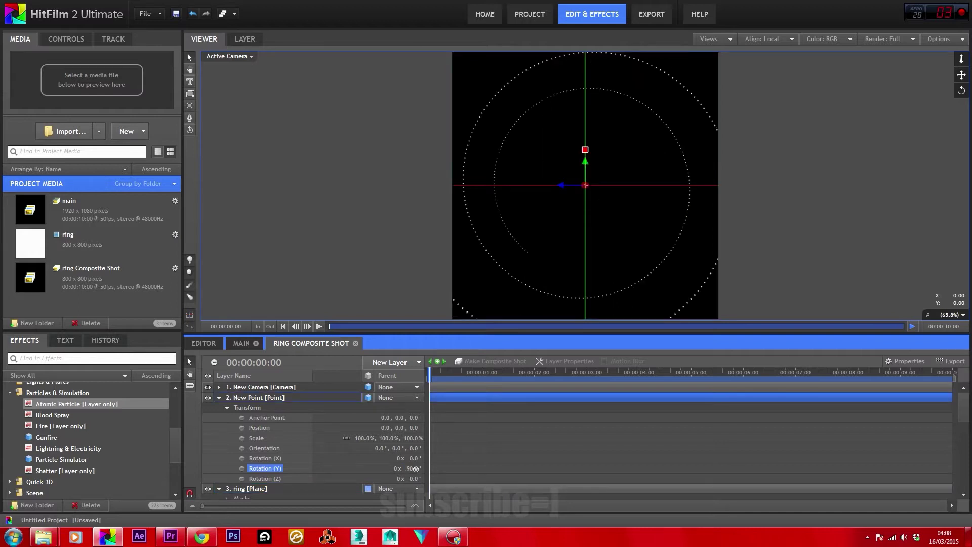
Unlink the New Point layer's scale axes and reduce its X scale to 21%.
{"action": "left_click", "coordinate": [961, 60]}
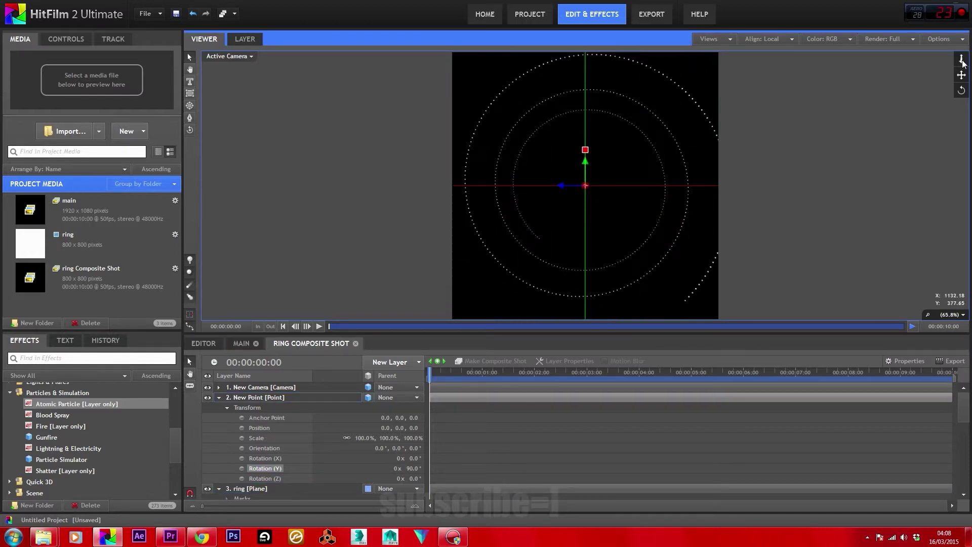
{"action": "left_click", "coordinate": [345, 438]}
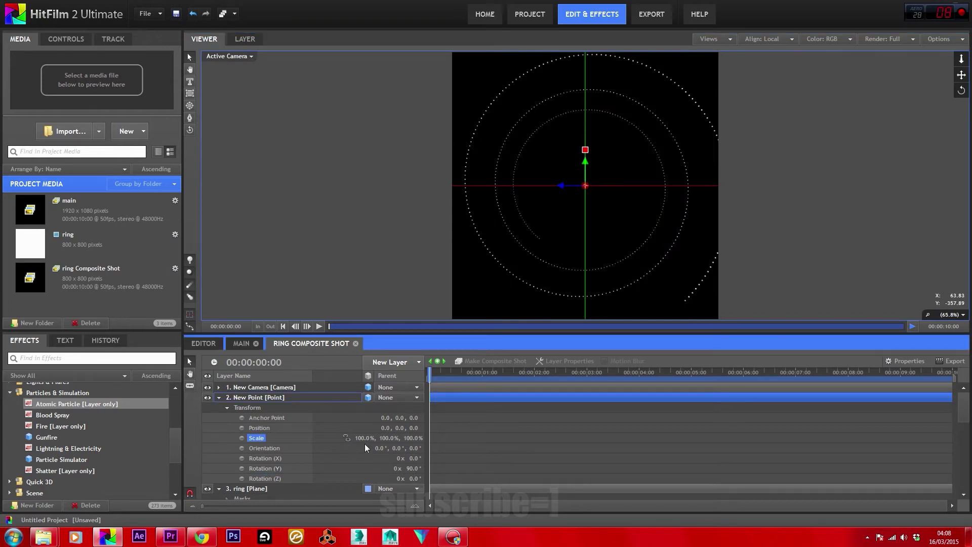
{"action": "left_click_drag", "start_coordinate": [364, 438], "coordinate": [327, 442]}
Set the Atomic Particle fractal displace strength to 200 and disperse strength to 40.
{"action": "scroll", "coordinate": [386, 446], "scroll_direction": "down", "scroll_amount": 5}
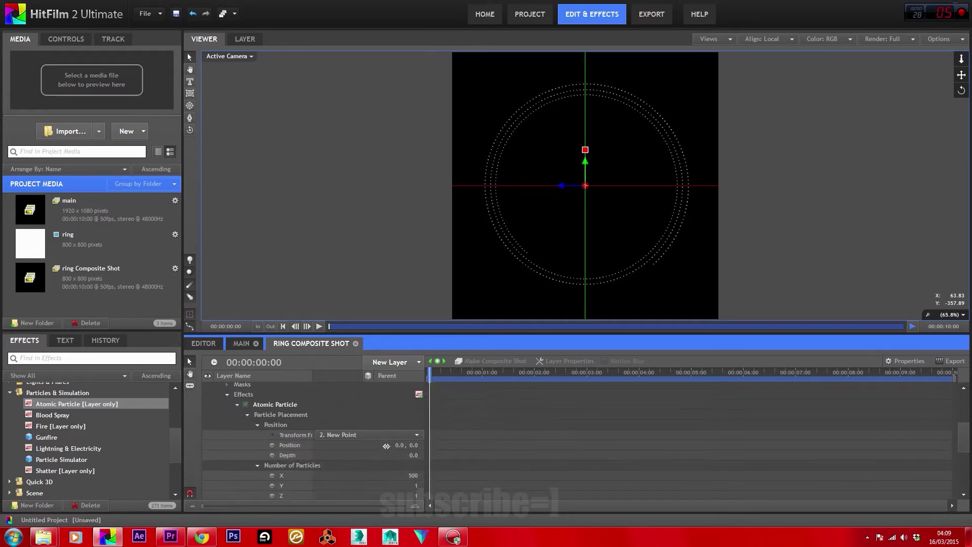
{"action": "scroll", "coordinate": [386, 446], "scroll_direction": "down", "scroll_amount": 6}
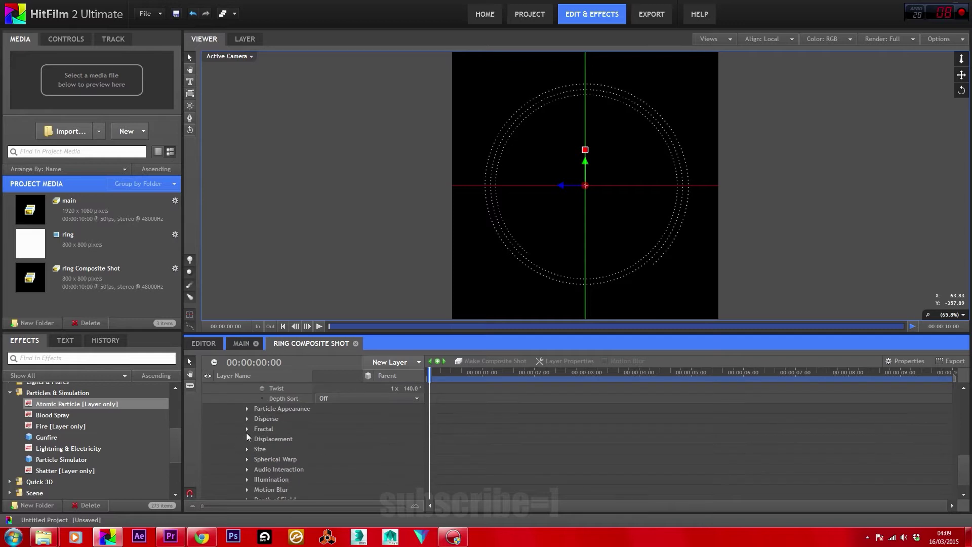
{"action": "left_click", "coordinate": [248, 429]}
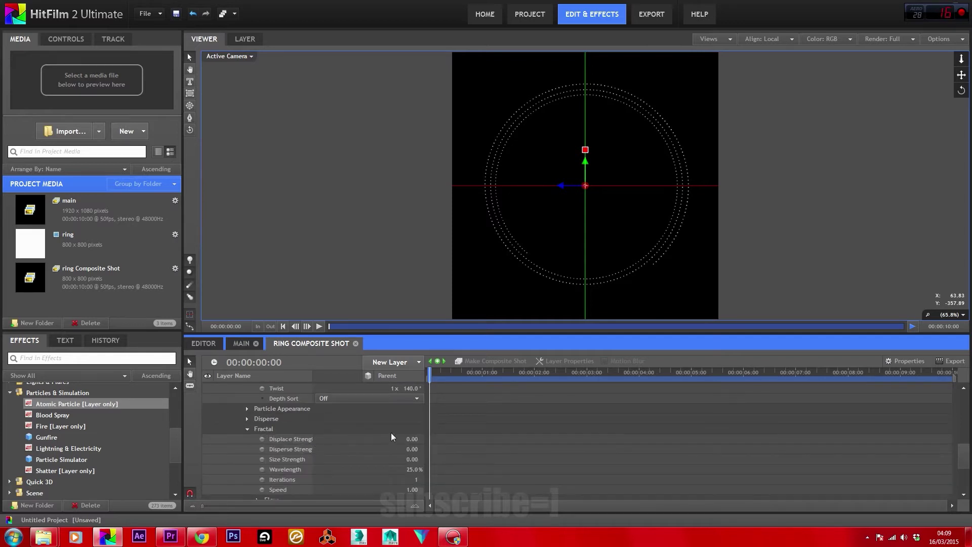
{"action": "left_click", "coordinate": [407, 437]}
{"action": "type", "text": "200"}
{"action": "key", "text": "Return"}
{"action": "left_click", "coordinate": [414, 448]}
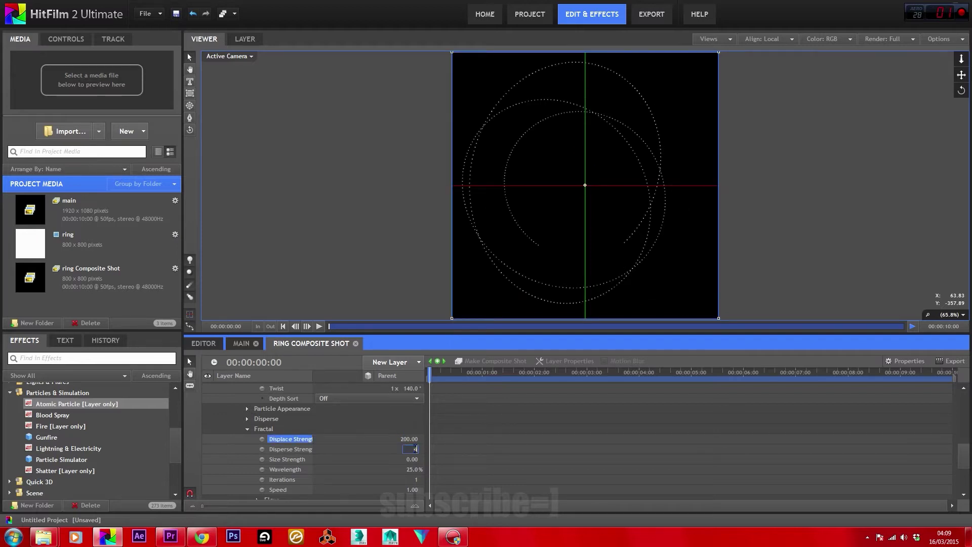
{"action": "type", "text": "40"}
{"action": "key", "text": "Return"}
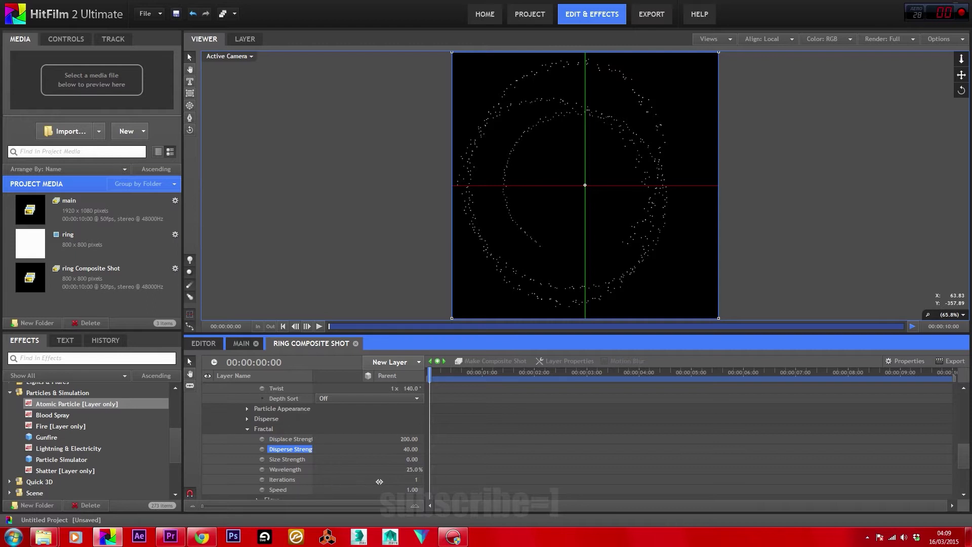
Set the fractal iterations to 7 and the fractal speed to 0.20.
{"action": "left_click", "coordinate": [415, 479]}
{"action": "type", "text": "7"}
{"action": "left_click", "coordinate": [410, 490]}
{"action": "type", "text": "2"}
{"action": "key", "text": "Return"}
Set the fractal flow to 0.20 in X and 0.10 in Y.
{"action": "scroll", "coordinate": [388, 483], "scroll_direction": "down", "scroll_amount": 2}
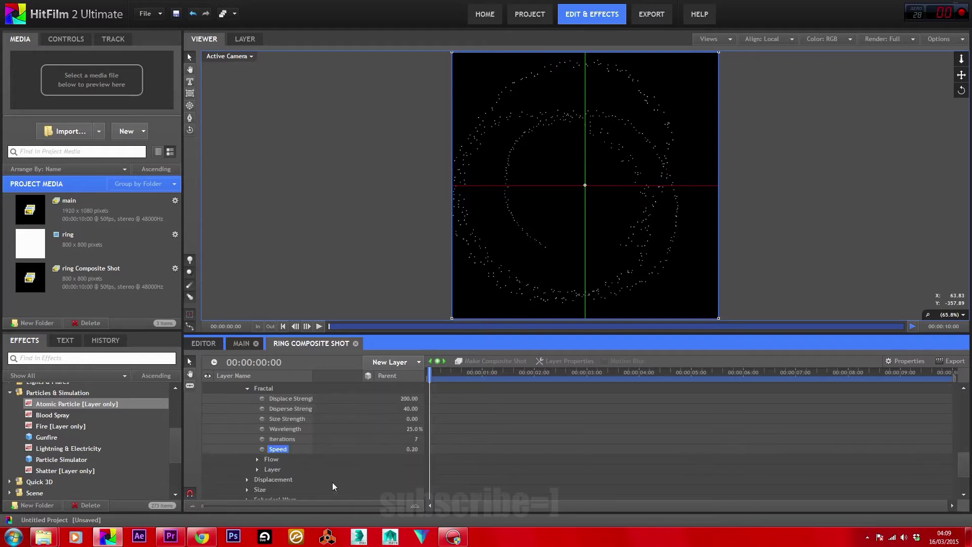
{"action": "left_click", "coordinate": [257, 459]}
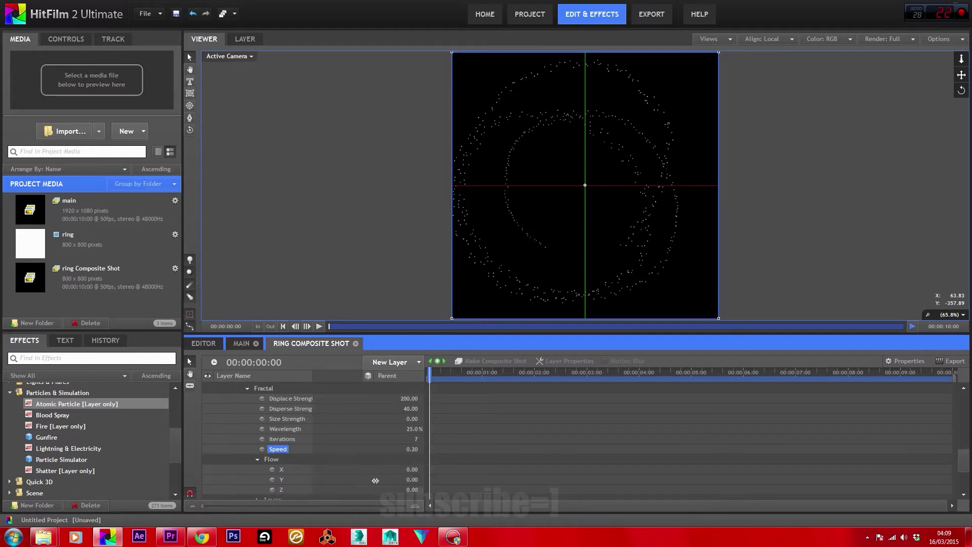
{"action": "left_click", "coordinate": [410, 469]}
{"action": "type", "text": "0.20"}
{"action": "left_click", "coordinate": [413, 479]}
{"action": "type", "text": ".10"}
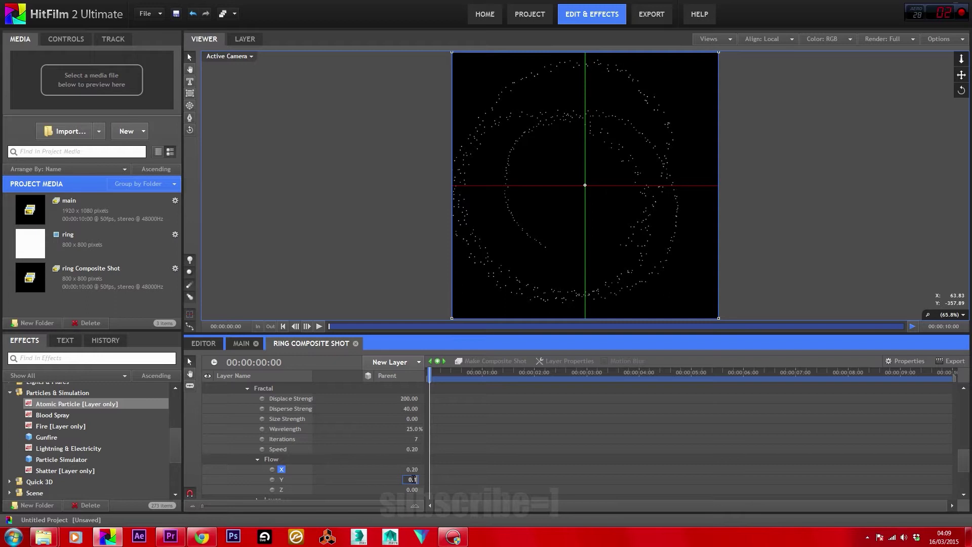
{"action": "key", "text": "Return"}
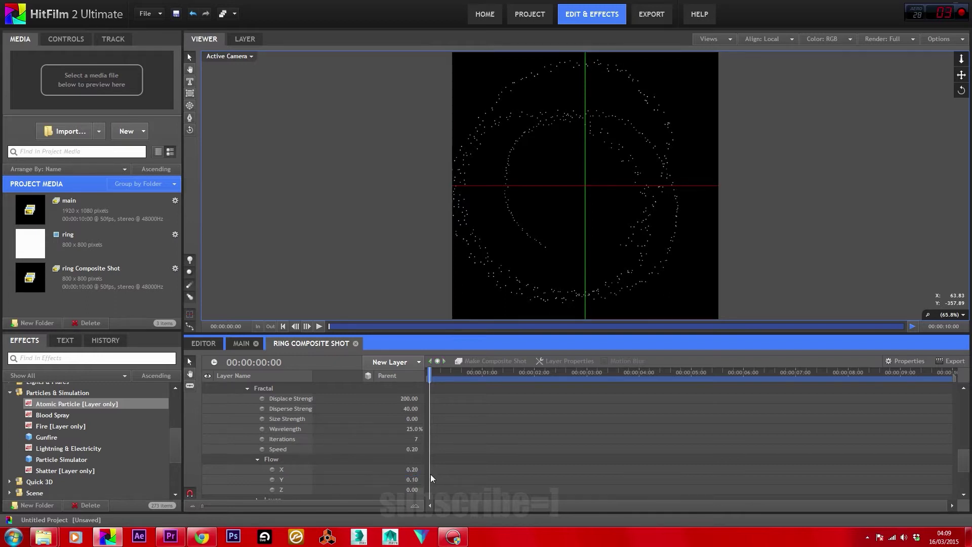
Play the ring composite shot to preview the particle motion.
{"action": "left_click", "coordinate": [695, 180]}
{"action": "left_click", "coordinate": [319, 329]}
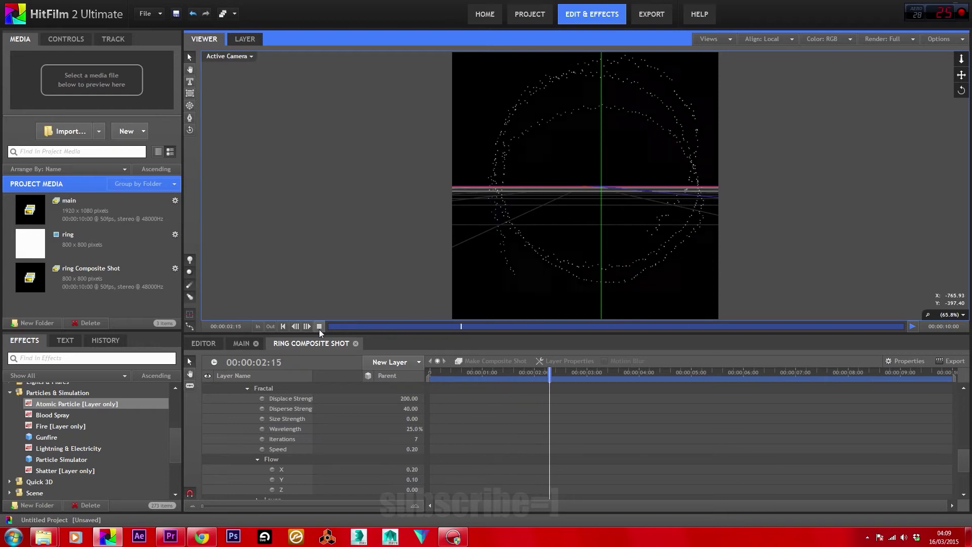
{"action": "left_click", "coordinate": [437, 424]}
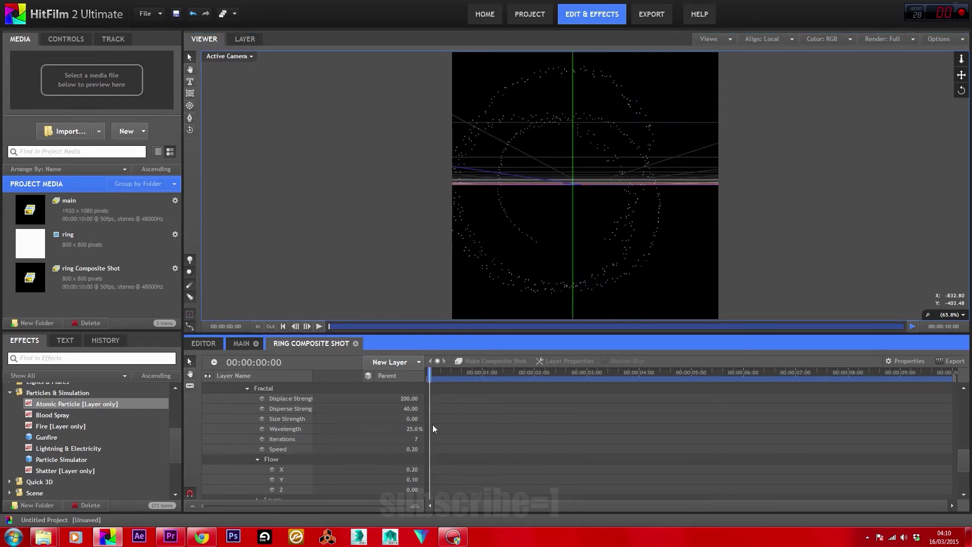
Add a grade layer to the ring composite shot and set its blend mode to Add.
{"action": "left_click", "coordinate": [385, 362]}
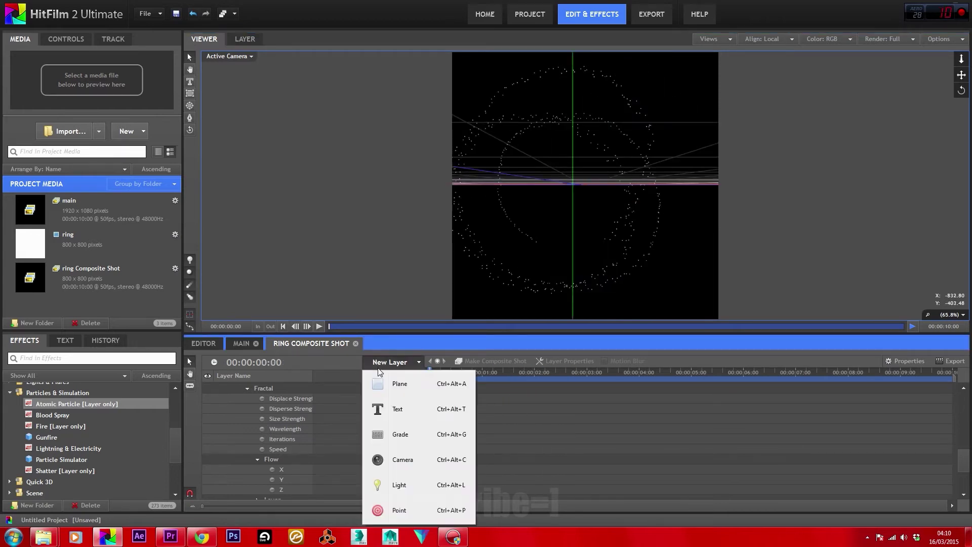
{"action": "left_click", "coordinate": [400, 434]}
{"action": "scroll", "coordinate": [278, 428], "scroll_direction": "up", "scroll_amount": 8}
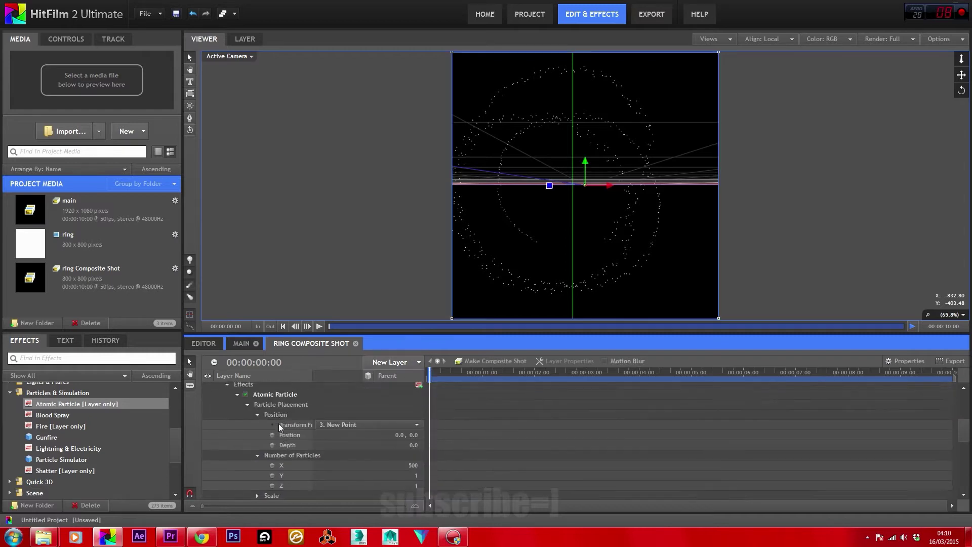
{"action": "right_click", "coordinate": [271, 388]}
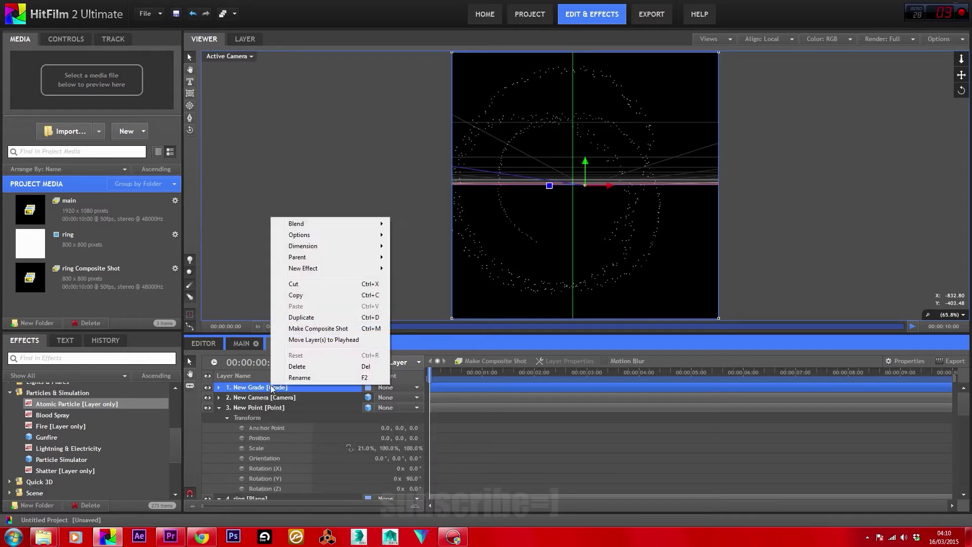
{"action": "mouse_move", "coordinate": [355, 223]}
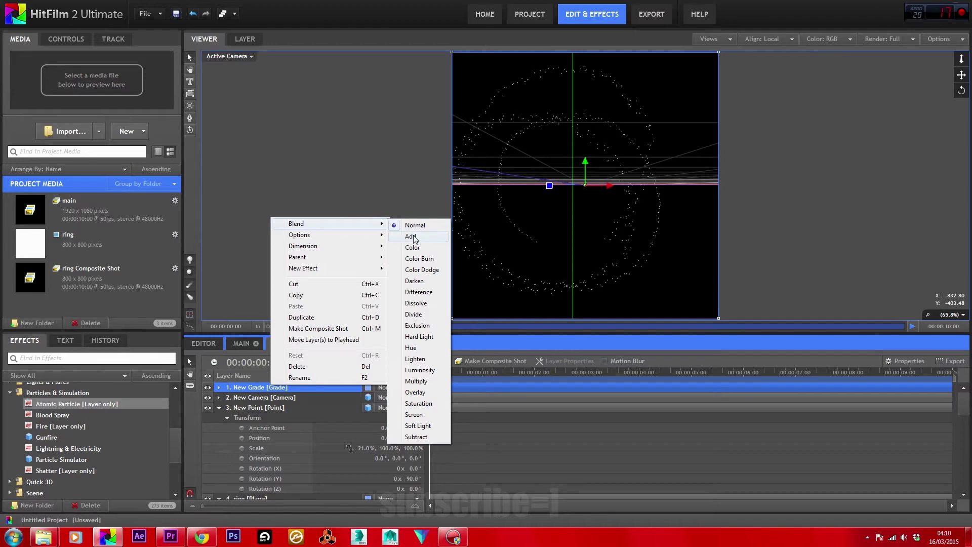
{"action": "left_click", "coordinate": [414, 236]}
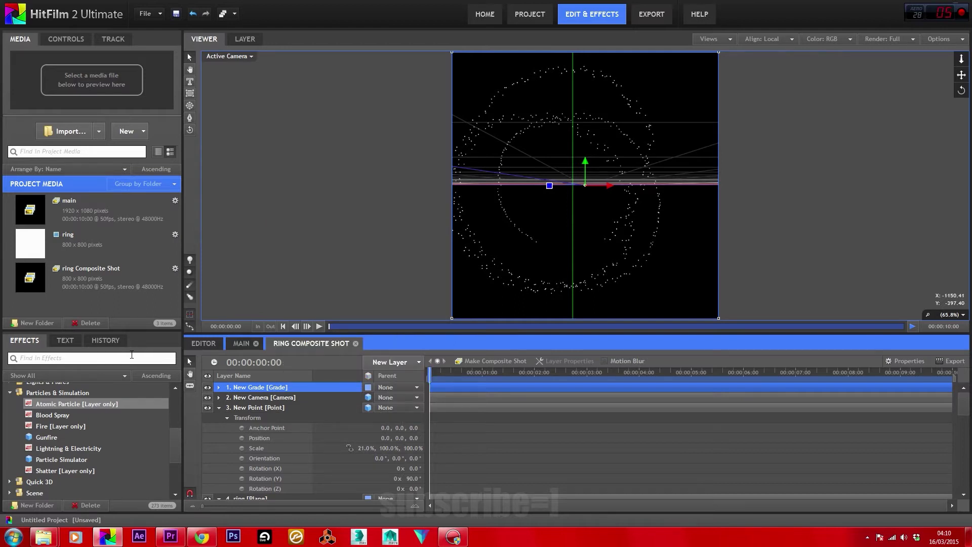
Find the Blur effect and apply it to the ring plane after Atomic Particle.
{"action": "left_click", "coordinate": [131, 355]}
{"action": "type", "text": "blur"}
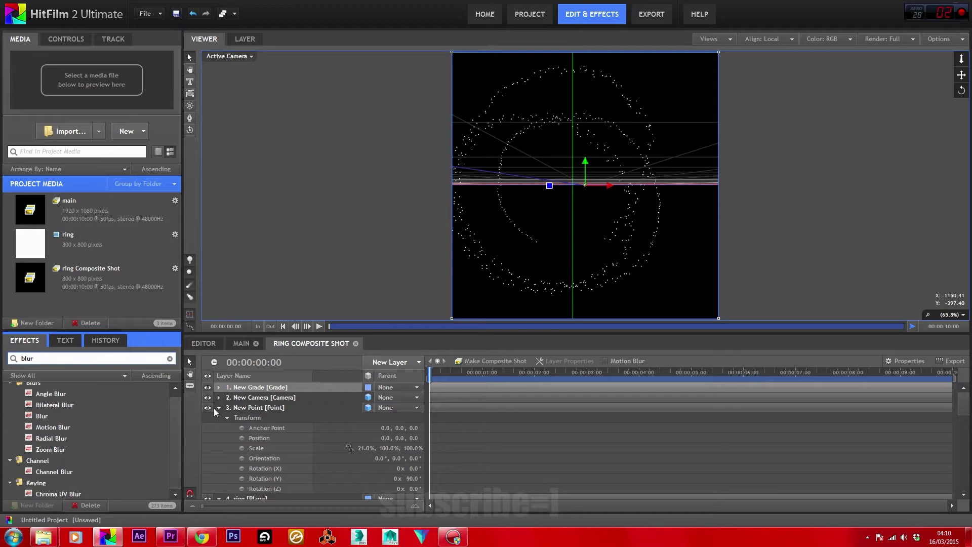
{"action": "scroll", "coordinate": [228, 417], "scroll_direction": "down", "scroll_amount": 4}
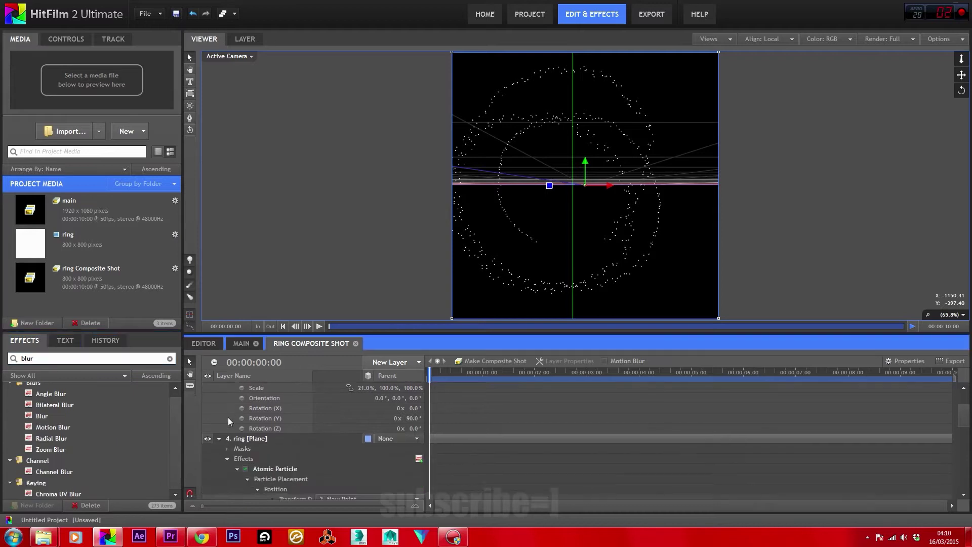
{"action": "left_click", "coordinate": [235, 442]}
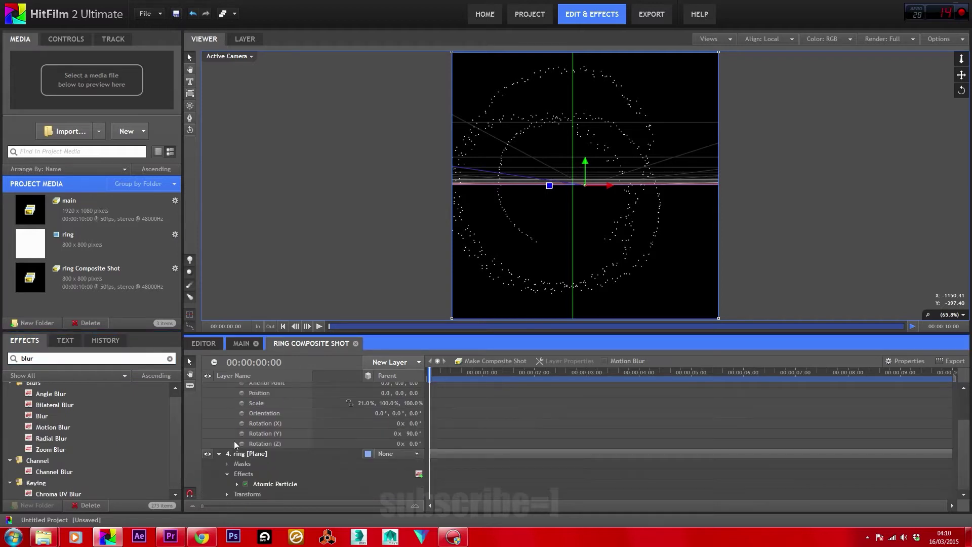
{"action": "left_click", "coordinate": [56, 395]}
{"action": "left_click_drag", "start_coordinate": [47, 417], "coordinate": [243, 488]}
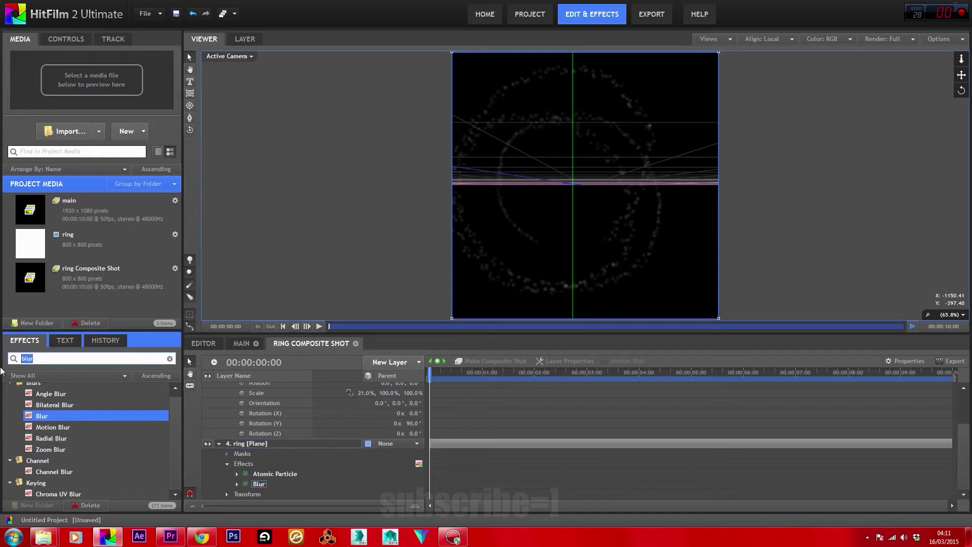
Apply the Caustics effect to the ring plane with a refractive index of 4.00 and a depth of 20.
{"action": "type", "text": "caus"}
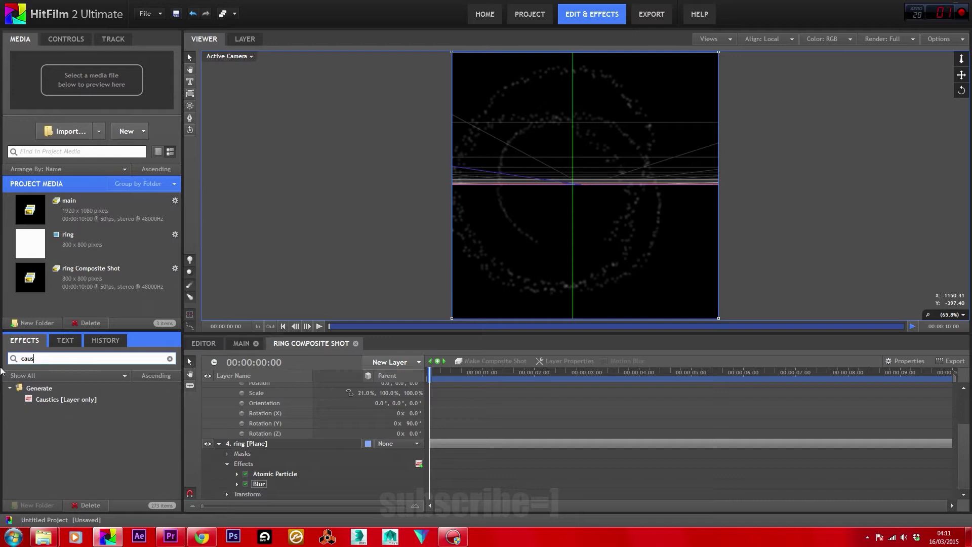
{"action": "left_click_drag", "start_coordinate": [50, 401], "coordinate": [275, 495]}
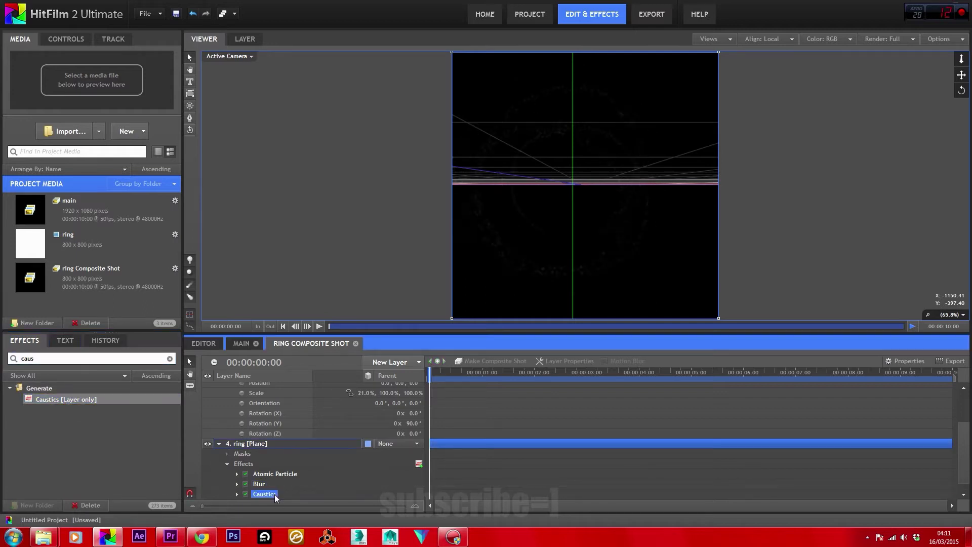
{"action": "left_click", "coordinate": [236, 494]}
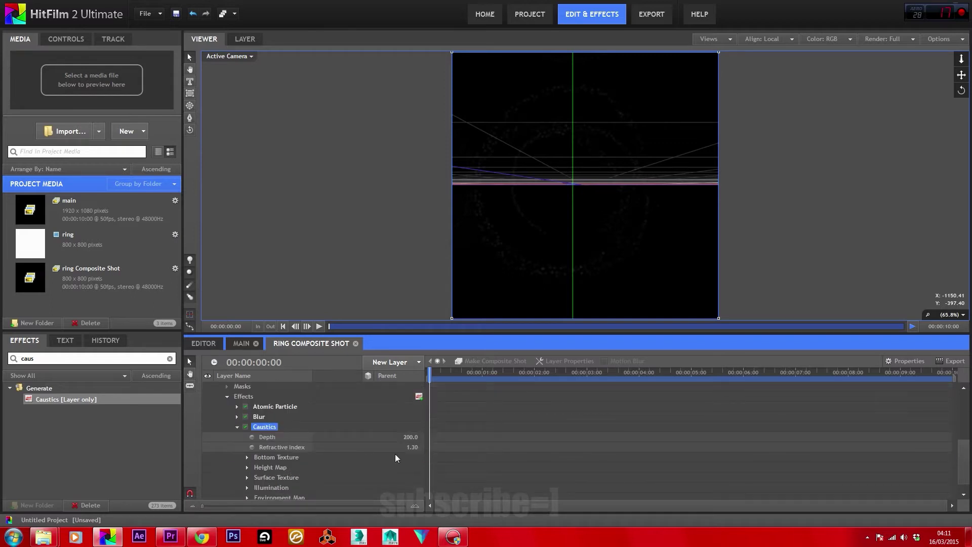
{"action": "left_click_drag", "start_coordinate": [409, 447], "coordinate": [533, 451]}
{"action": "left_click", "coordinate": [410, 438]}
{"action": "type", "text": "20"}
{"action": "key", "text": "Return"}
Set the Atomic Particle appearance to size random 0, opacity random 0 and size 1.
{"action": "left_click", "coordinate": [236, 407]}
{"action": "scroll", "coordinate": [255, 428], "scroll_direction": "down", "scroll_amount": 5}
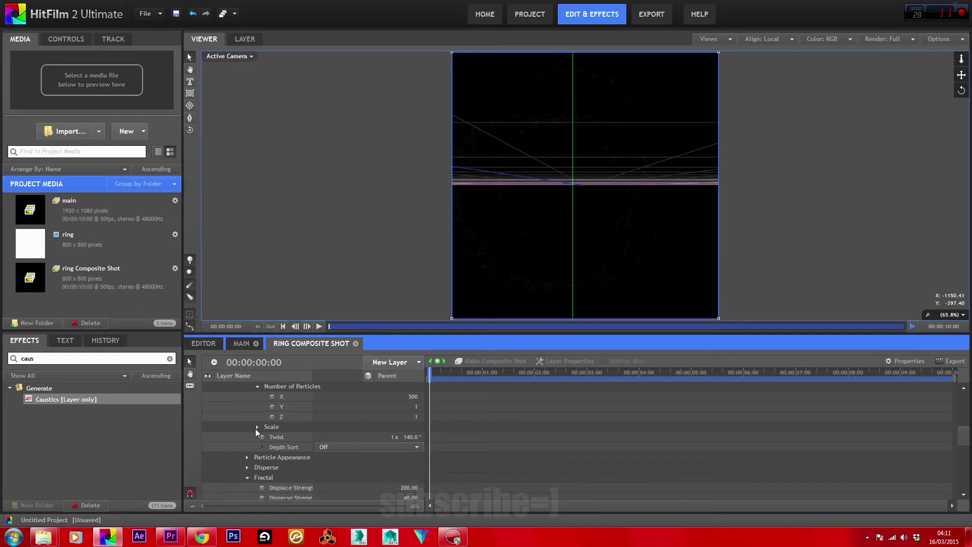
{"action": "left_click", "coordinate": [247, 457]}
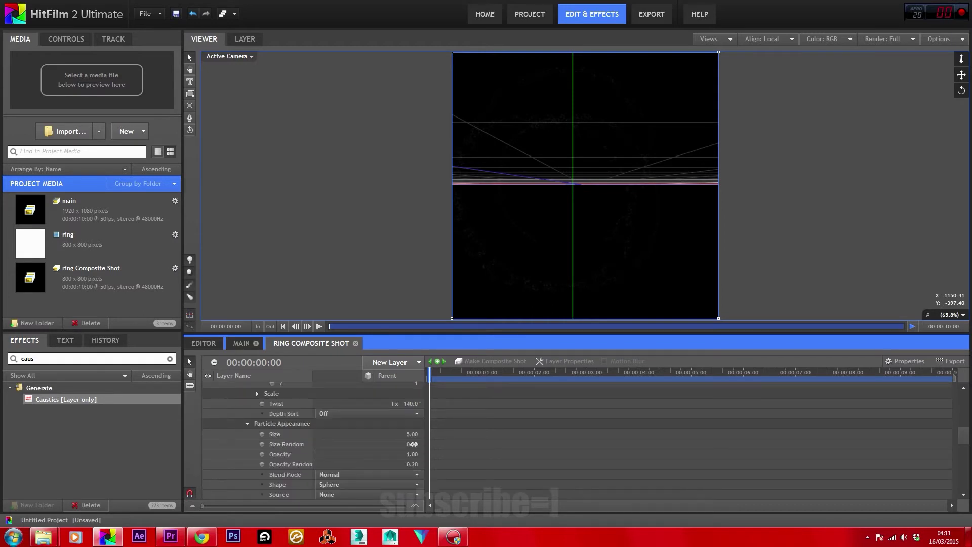
{"action": "left_click", "coordinate": [414, 444]}
{"action": "type", "text": "0"}
{"action": "key", "text": "Return"}
{"action": "left_click", "coordinate": [409, 464]}
{"action": "type", "text": "0"}
{"action": "key", "text": "Return"}
{"action": "left_click", "coordinate": [408, 434]}
{"action": "type", "text": "1"}
{"action": "key", "text": "Return"}
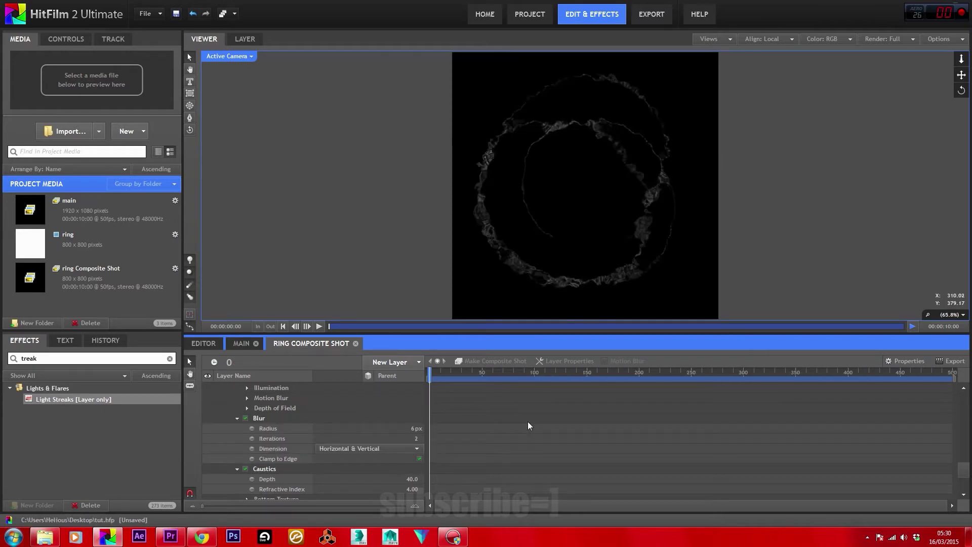
Set the Caustics height map's wave height to 10.
{"action": "scroll", "coordinate": [528, 426], "scroll_direction": "down", "scroll_amount": 5}
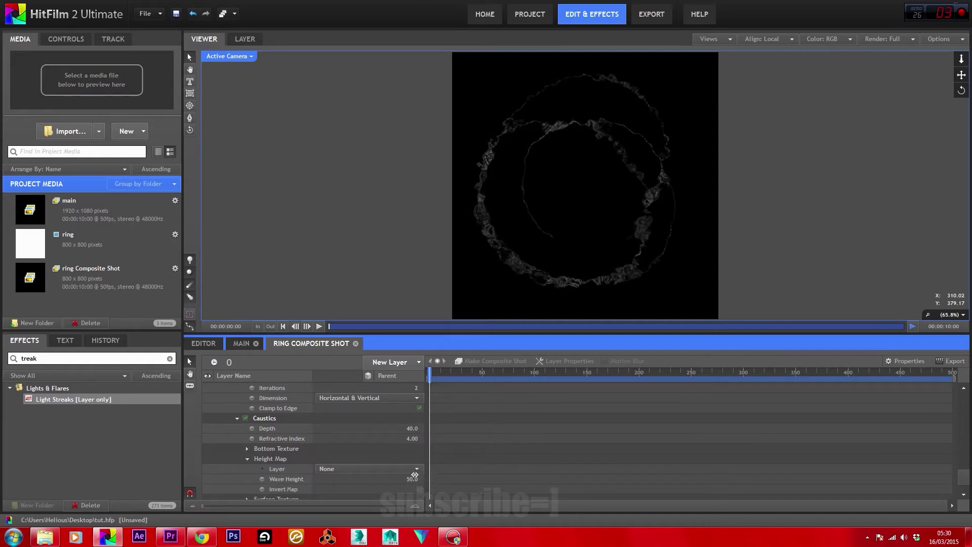
{"action": "left_click", "coordinate": [415, 476]}
{"action": "type", "text": "10"}
{"action": "key", "text": "Return"}
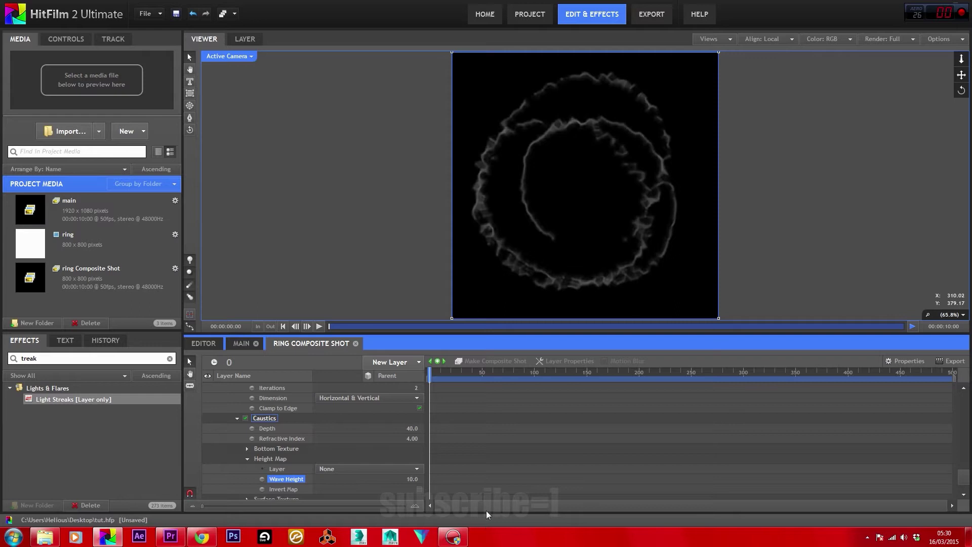
Set the fractal wavelength to 10.2% and the disperse strength to 20 on the Atomic Particle effect.
{"action": "scroll", "coordinate": [462, 469], "scroll_direction": "up", "scroll_amount": 10}
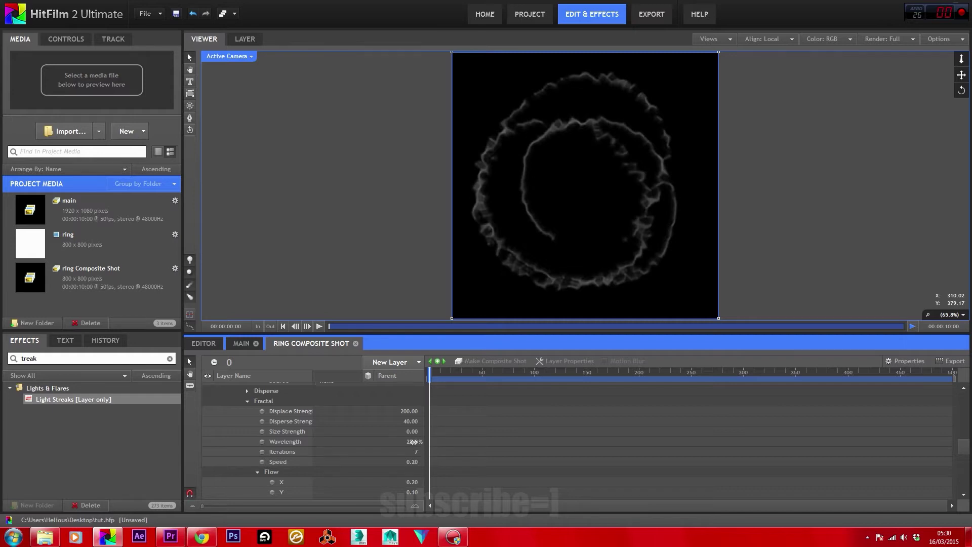
{"action": "left_click_drag", "start_coordinate": [414, 442], "coordinate": [441, 445]}
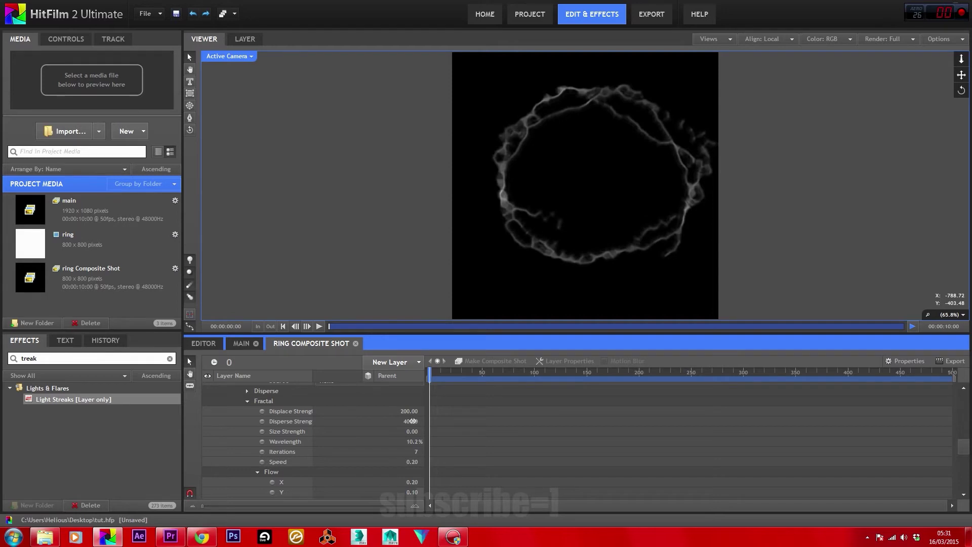
{"action": "left_click_drag", "start_coordinate": [413, 421], "coordinate": [412, 421]}
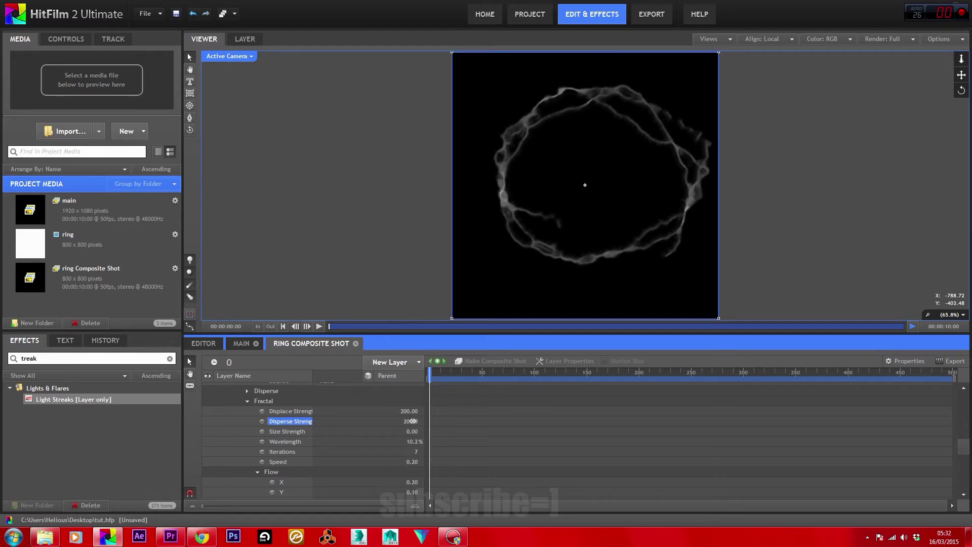
Add another grade layer to the ring composite shot and apply Gamma with red 0.4, green 0.6 and blue 0.8.
{"action": "left_click", "coordinate": [401, 363]}
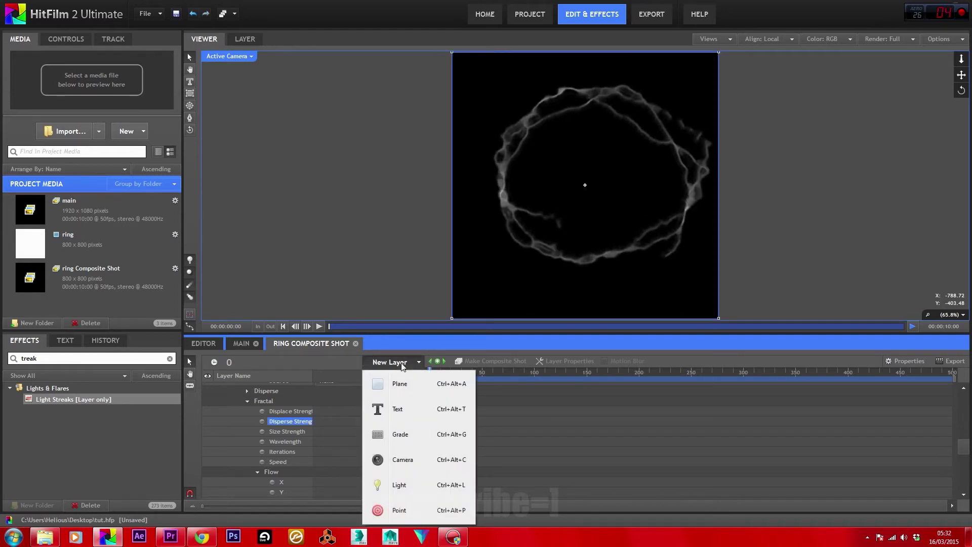
{"action": "left_click", "coordinate": [421, 433]}
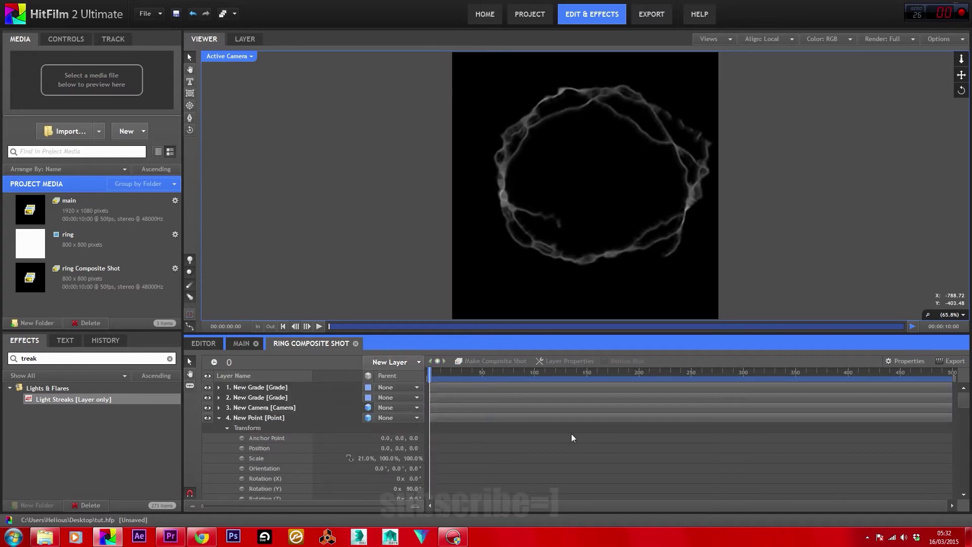
{"action": "left_click_drag", "start_coordinate": [46, 358], "coordinate": [2, 357]}
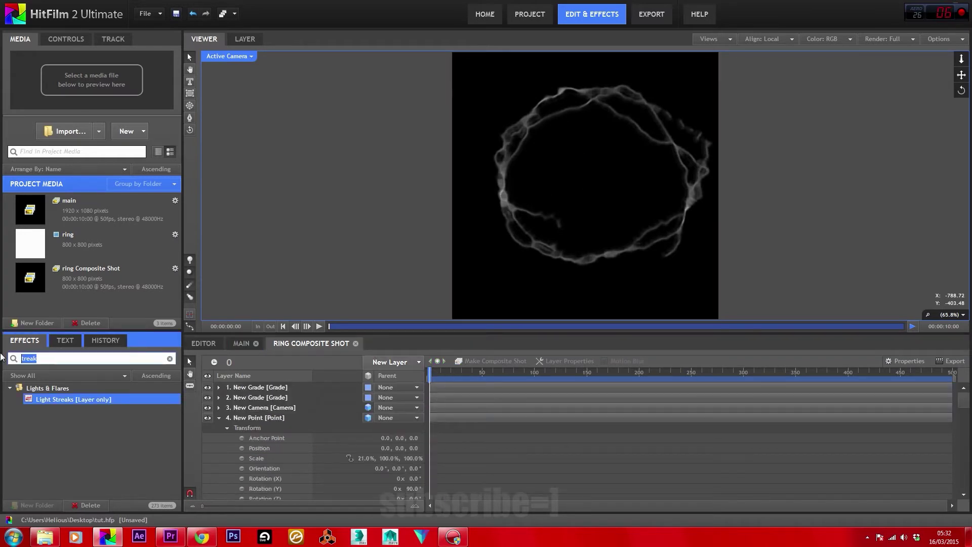
{"action": "type", "text": "gamma"}
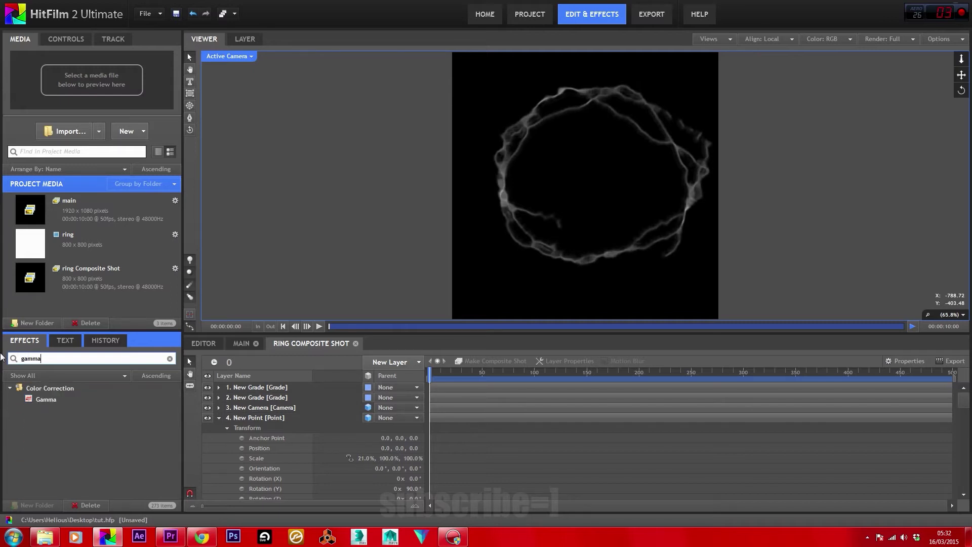
{"action": "left_click_drag", "start_coordinate": [46, 400], "coordinate": [231, 387]}
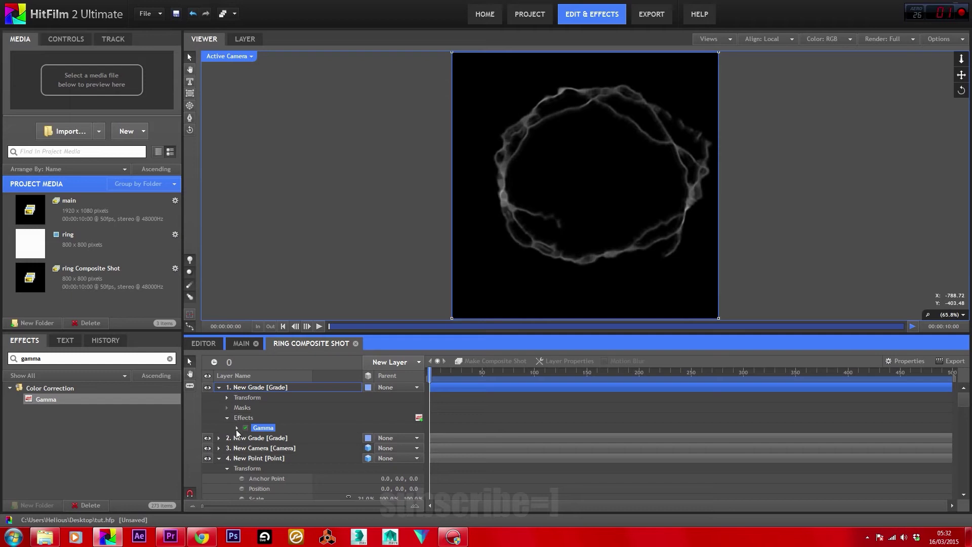
{"action": "left_click", "coordinate": [237, 429]}
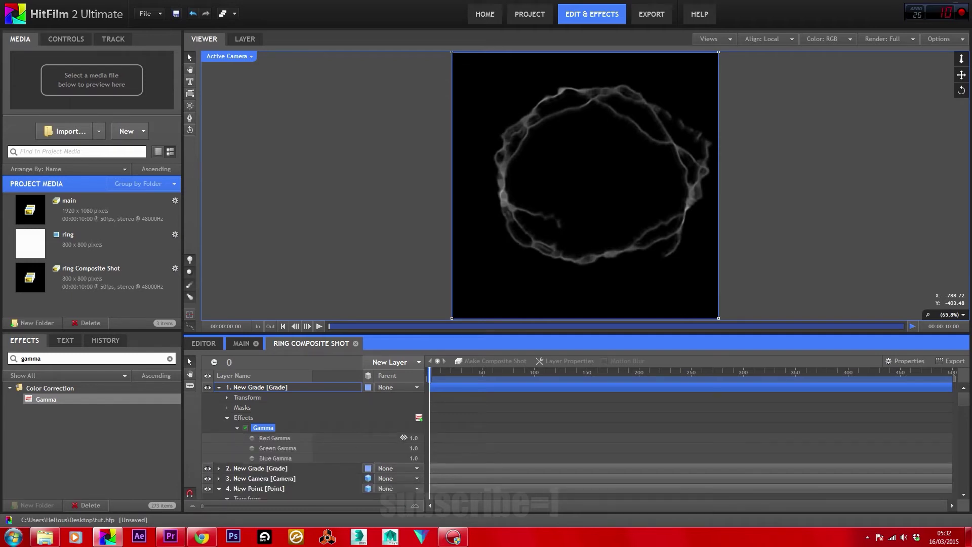
{"action": "mouse_move", "coordinate": [403, 437]}
{"action": "left_mouse_down"}
{"action": "mouse_move", "coordinate": [395, 438]}
{"action": "mouse_move", "coordinate": [406, 458]}
{"action": "mouse_move", "coordinate": [417, 448]}
{"action": "mouse_move", "coordinate": [418, 458]}
{"action": "mouse_move", "coordinate": [411, 437]}
{"action": "left_mouse_up"}
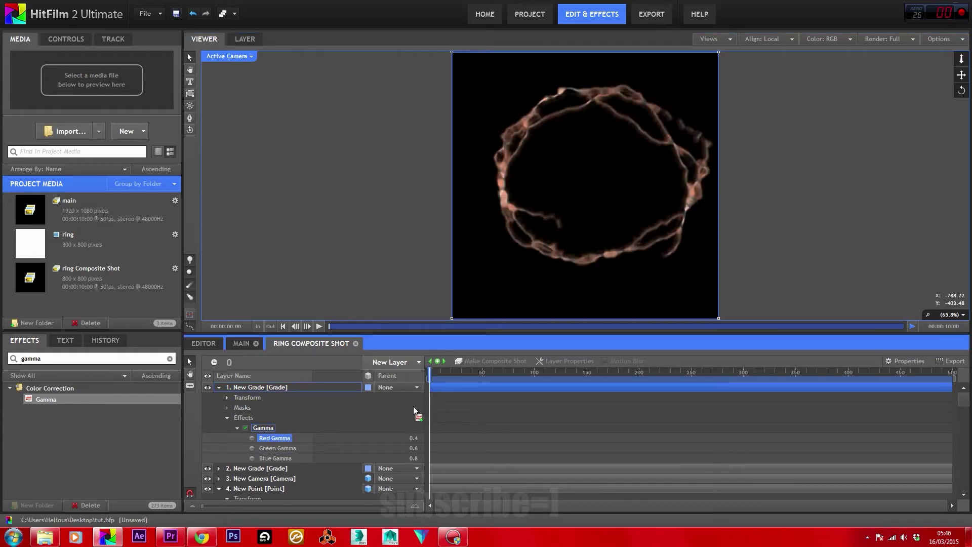
In the main composite shot, hide the ring composite layer and assign it as the layer texture of the particle system.
{"action": "left_click", "coordinate": [241, 345]}
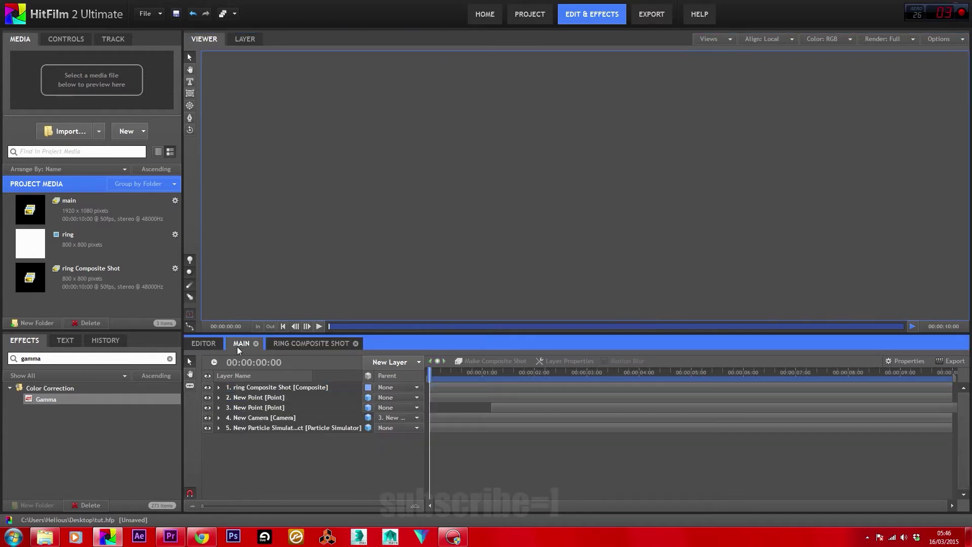
{"action": "left_click", "coordinate": [203, 387]}
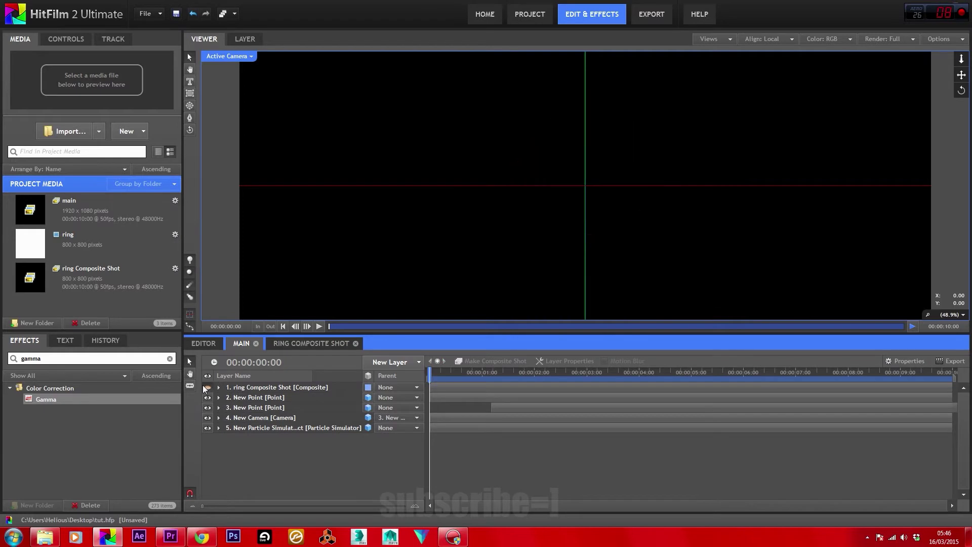
{"action": "left_click", "coordinate": [219, 428]}
{"action": "scroll", "coordinate": [220, 428], "scroll_direction": "down", "scroll_amount": 8}
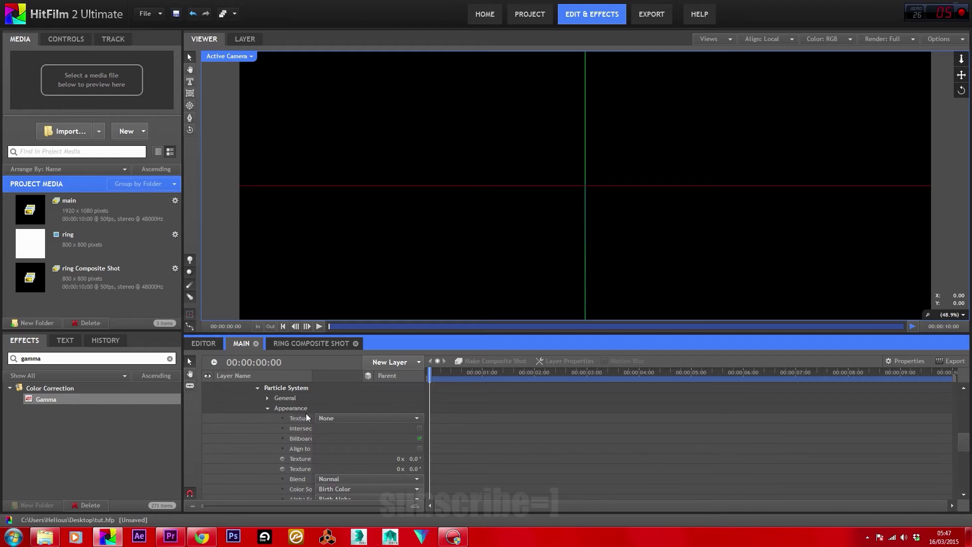
{"action": "left_click", "coordinate": [325, 417]}
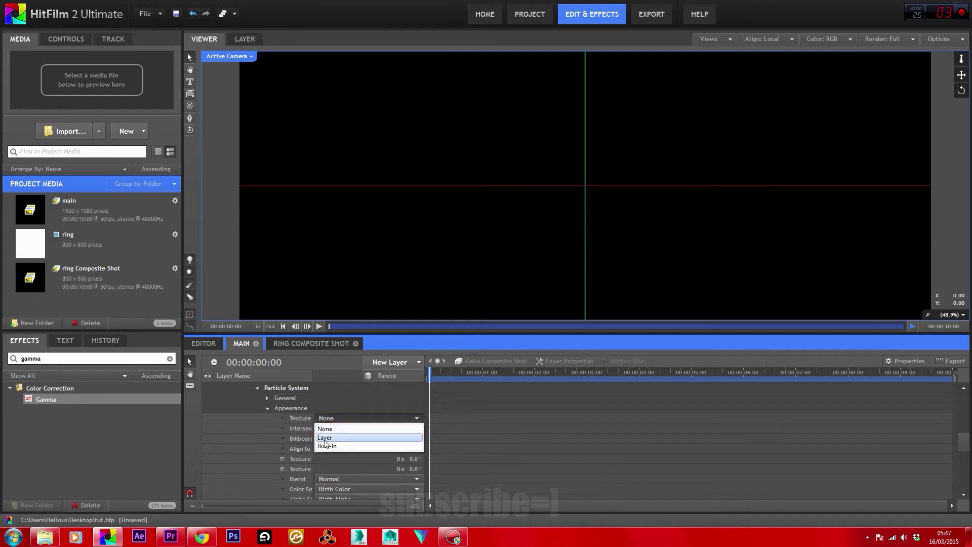
{"action": "left_click", "coordinate": [325, 438]}
{"action": "left_click", "coordinate": [326, 431]}
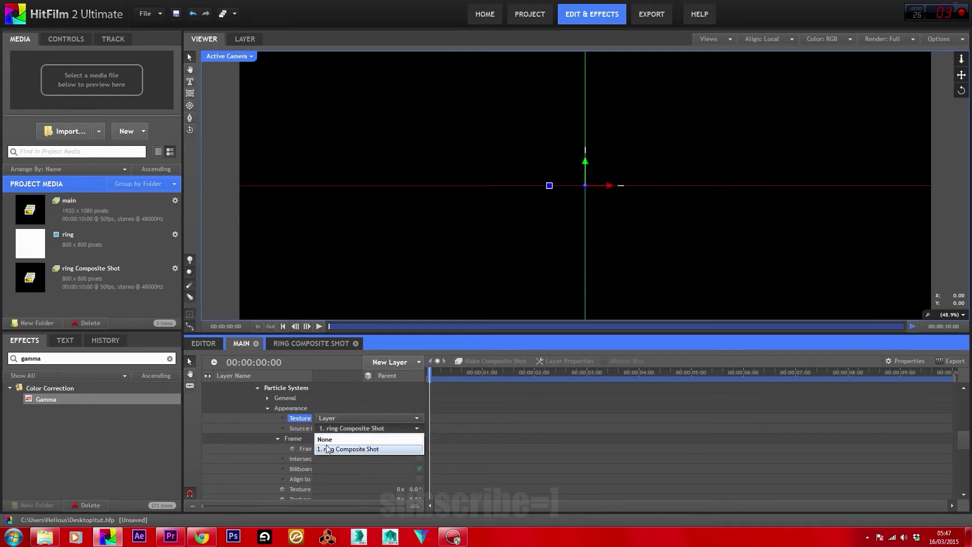
{"action": "left_click", "coordinate": [328, 450]}
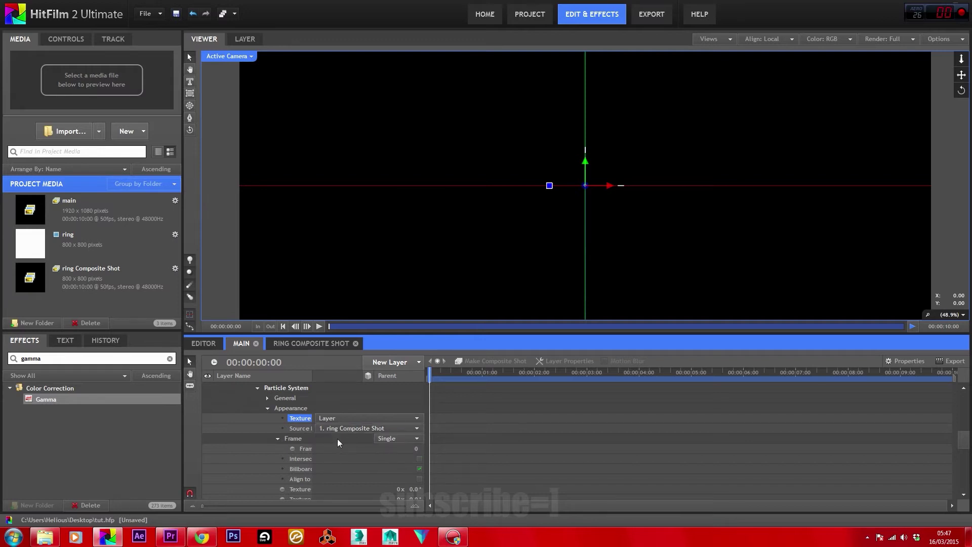
Play the main composite shot to preview the textured vortex tunnel.
{"action": "left_click", "coordinate": [318, 326]}
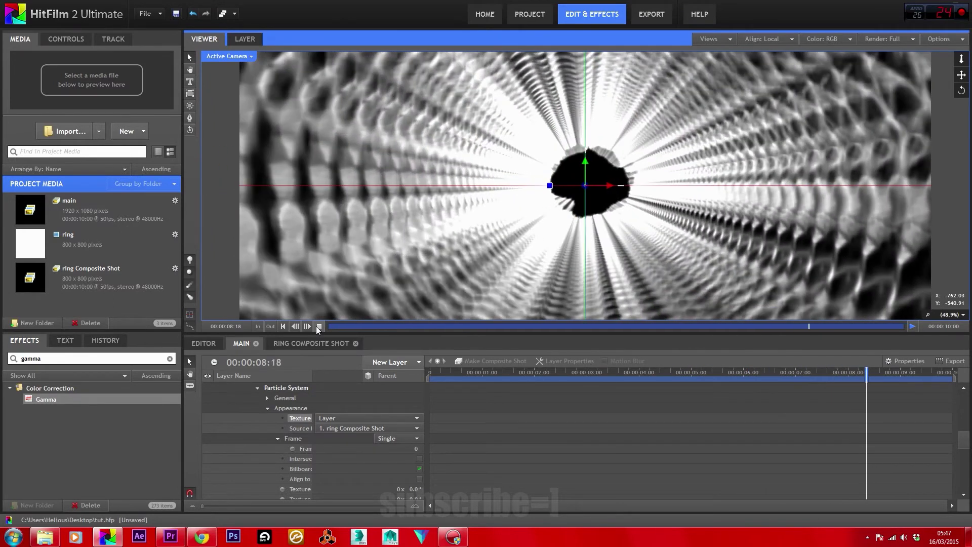
{"action": "left_click", "coordinate": [317, 327]}
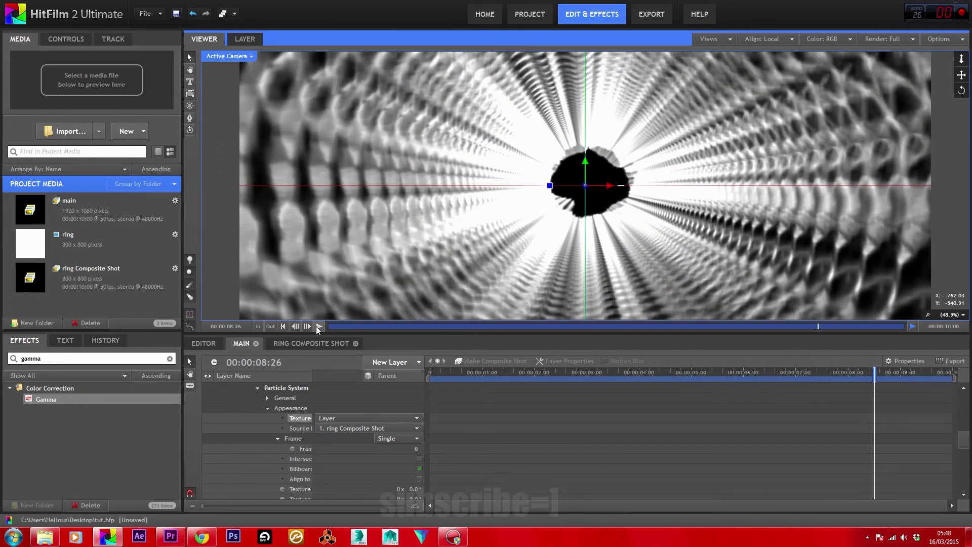
{"action": "left_click", "coordinate": [550, 396]}
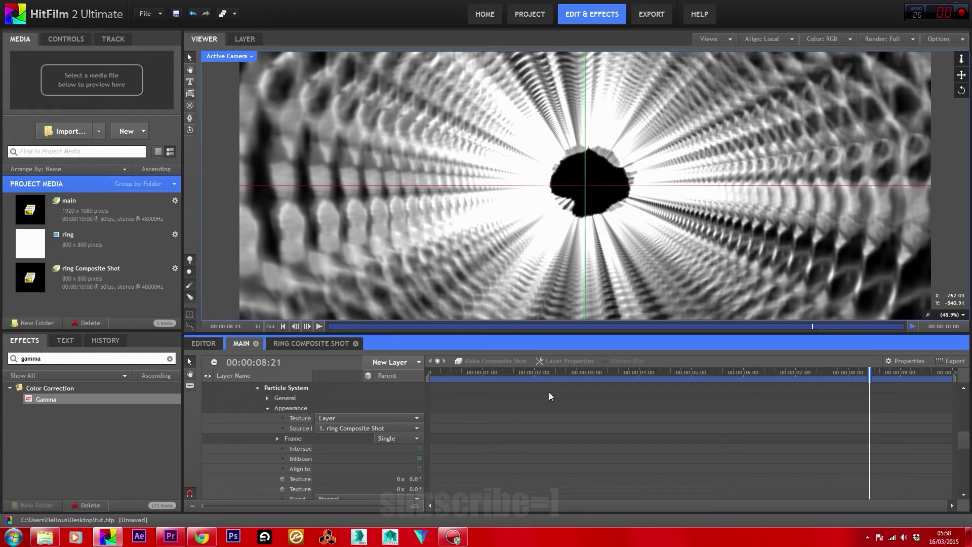
Switch the particle texture's frame mode to Animated and show its frame settings.
{"action": "left_click", "coordinate": [377, 440]}
{"action": "left_click", "coordinate": [384, 466]}
{"action": "left_click", "coordinate": [278, 438]}
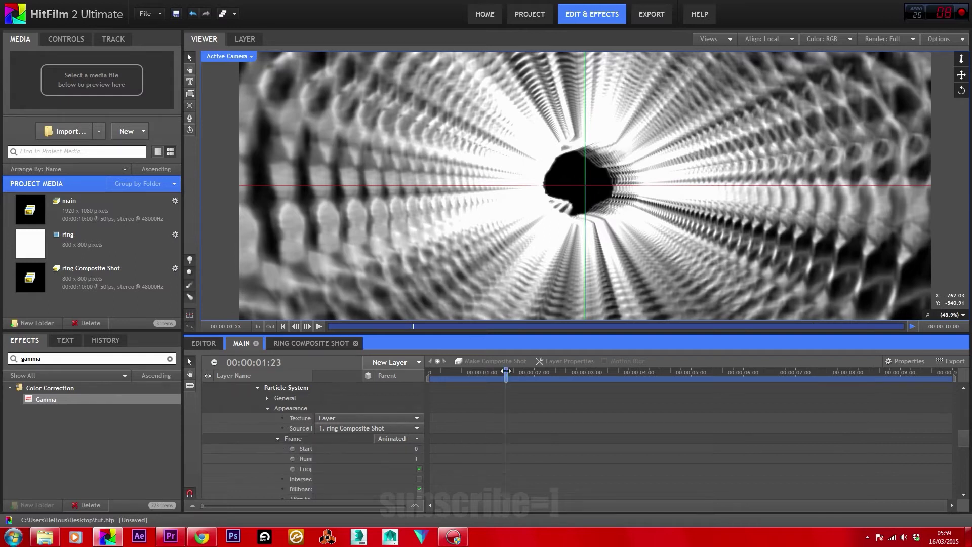
Keyframe the texture's Start Frame from 0 at the beginning to 280 at two seconds.
{"action": "left_click_drag", "start_coordinate": [506, 371], "coordinate": [420, 376]}
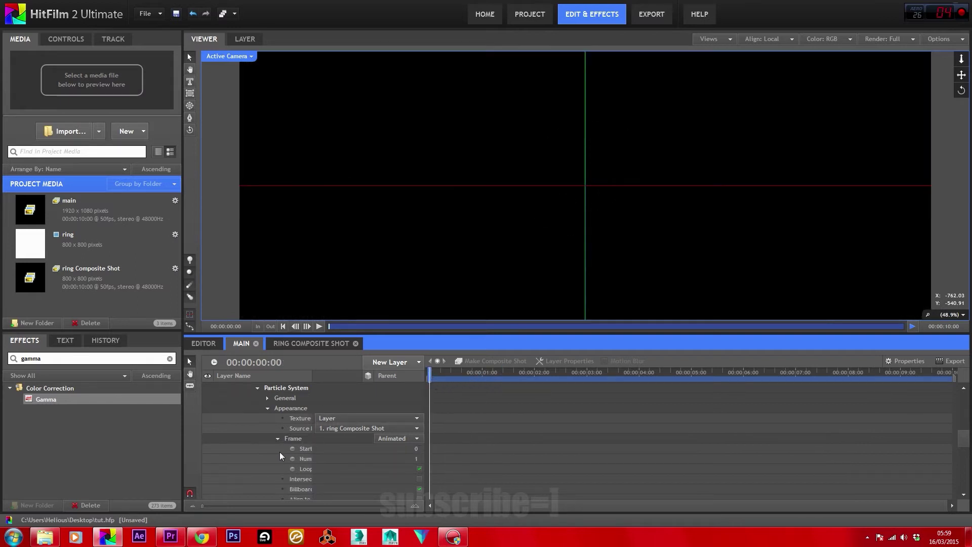
{"action": "left_click_drag", "start_coordinate": [313, 376], "coordinate": [357, 375]}
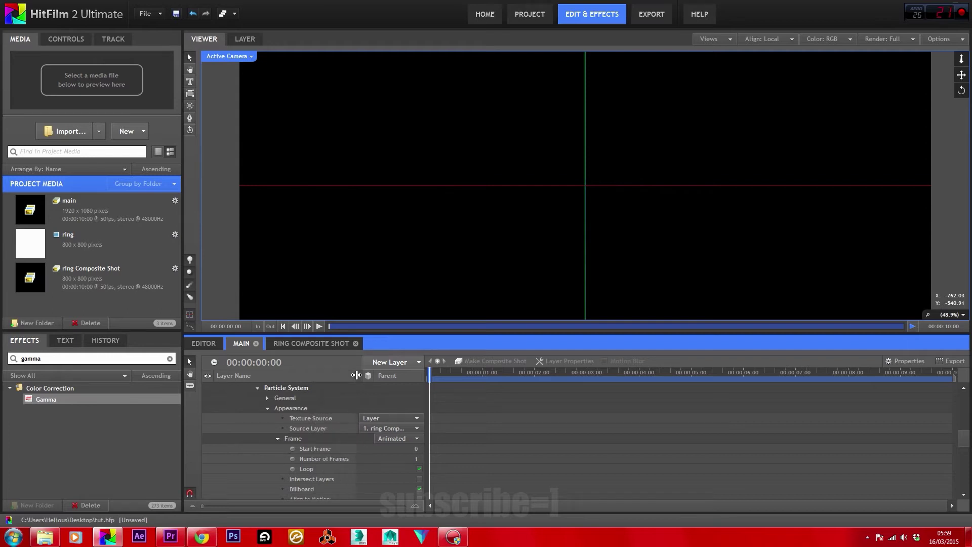
{"action": "left_click", "coordinate": [291, 450]}
{"action": "left_click_drag", "start_coordinate": [509, 368], "coordinate": [536, 369]}
{"action": "left_click", "coordinate": [295, 326]}
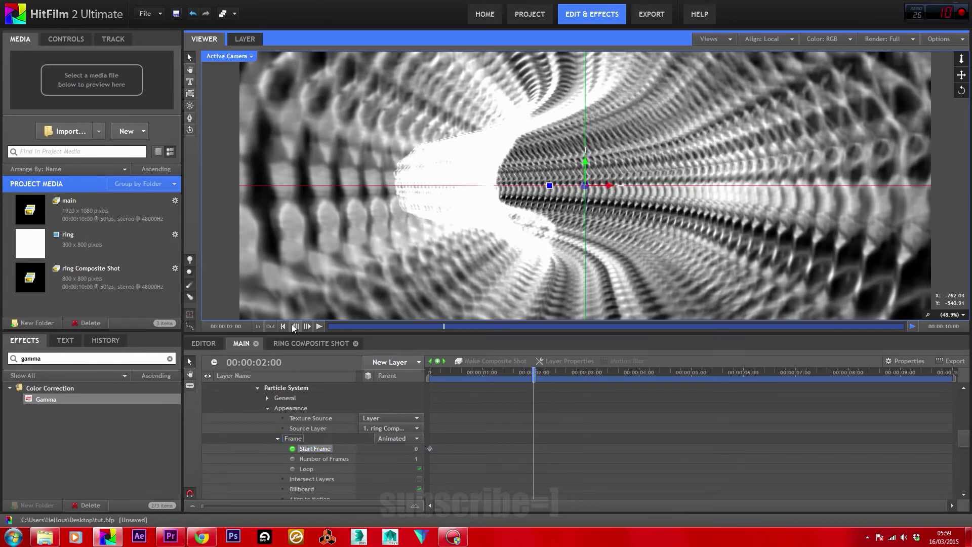
{"action": "left_click", "coordinate": [414, 445]}
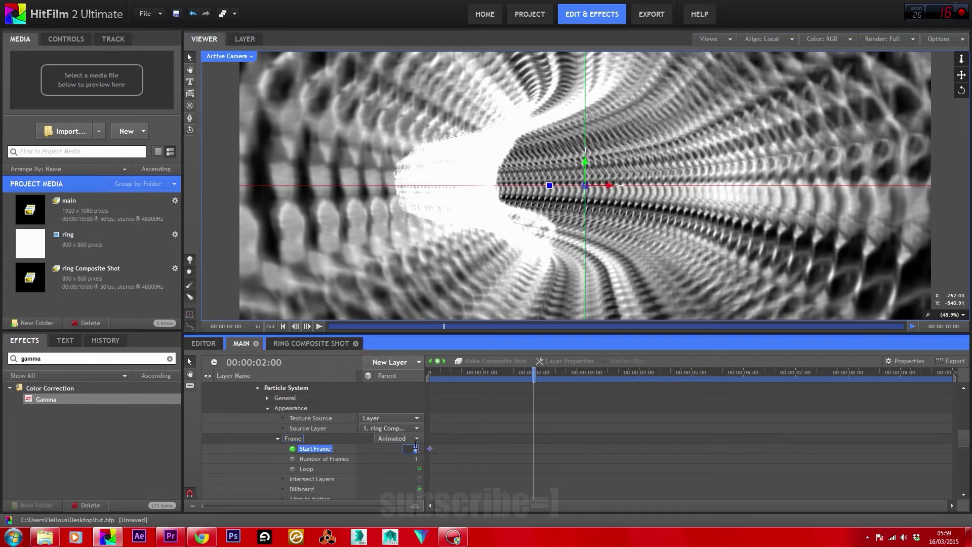
{"action": "type", "text": "285"}
{"action": "key", "text": "Return"}
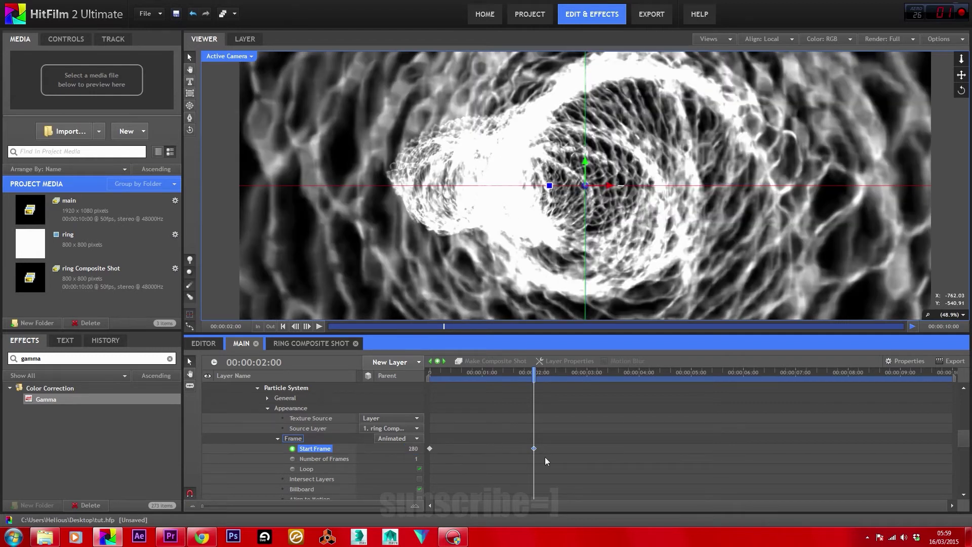
Copy the two Start Frame keyframes and paste them at four seconds and again at eight seconds.
{"action": "left_click_drag", "start_coordinate": [556, 442], "coordinate": [430, 449]}
{"action": "right_click", "coordinate": [430, 450]}
{"action": "left_click", "coordinate": [445, 465]}
{"action": "left_click_drag", "start_coordinate": [586, 374], "coordinate": [640, 378]}
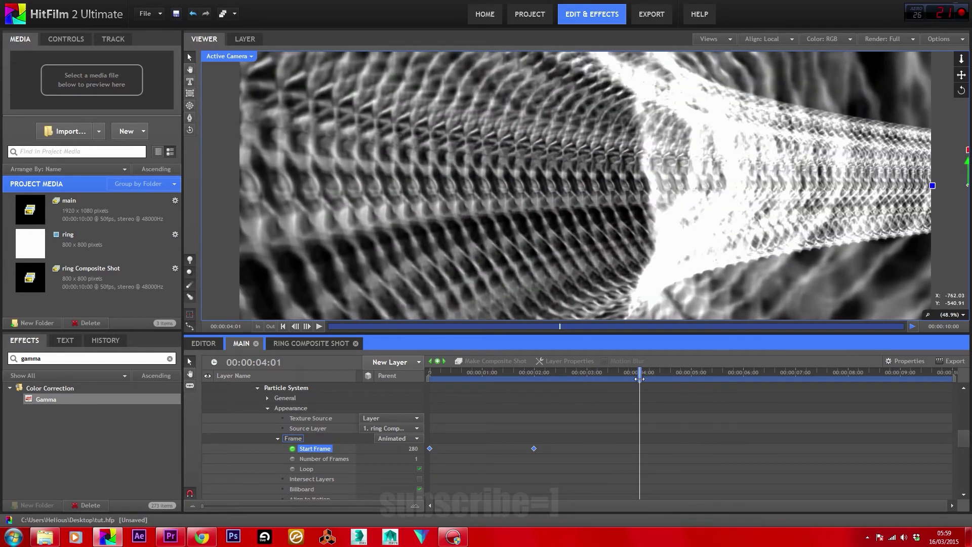
{"action": "left_click", "coordinate": [293, 326]}
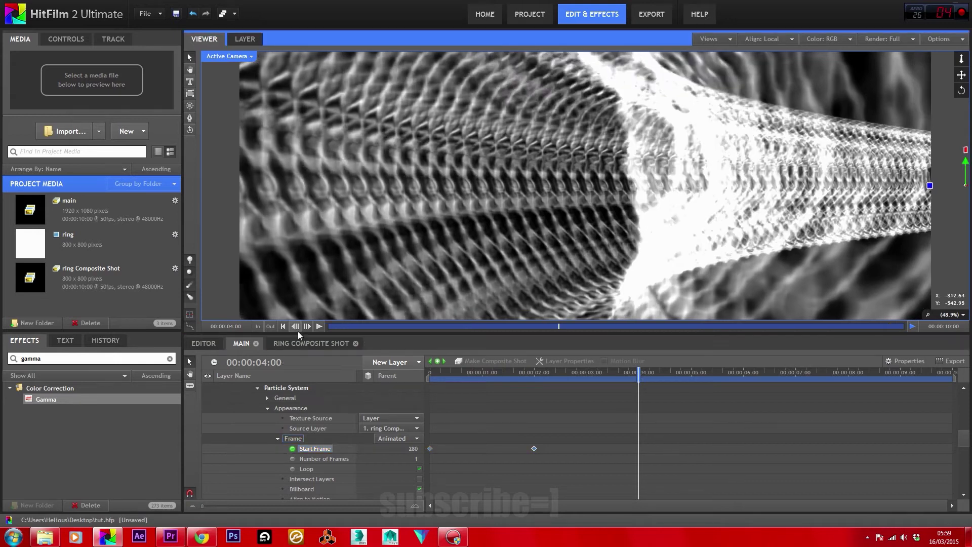
{"action": "right_click", "coordinate": [642, 449]}
{"action": "left_click", "coordinate": [673, 469]}
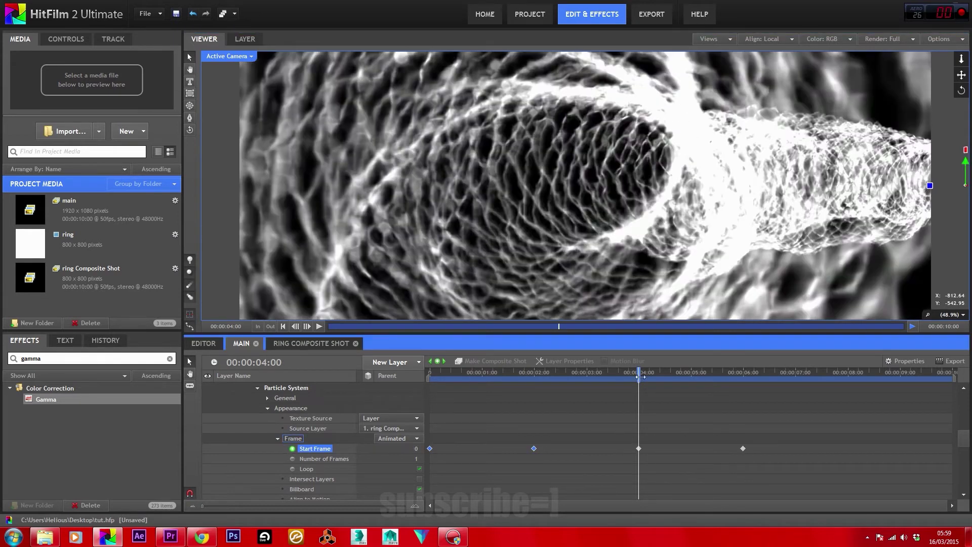
{"action": "left_click_drag", "start_coordinate": [640, 375], "coordinate": [851, 452]}
{"action": "right_click", "coordinate": [851, 449]}
{"action": "left_click", "coordinate": [863, 471]}
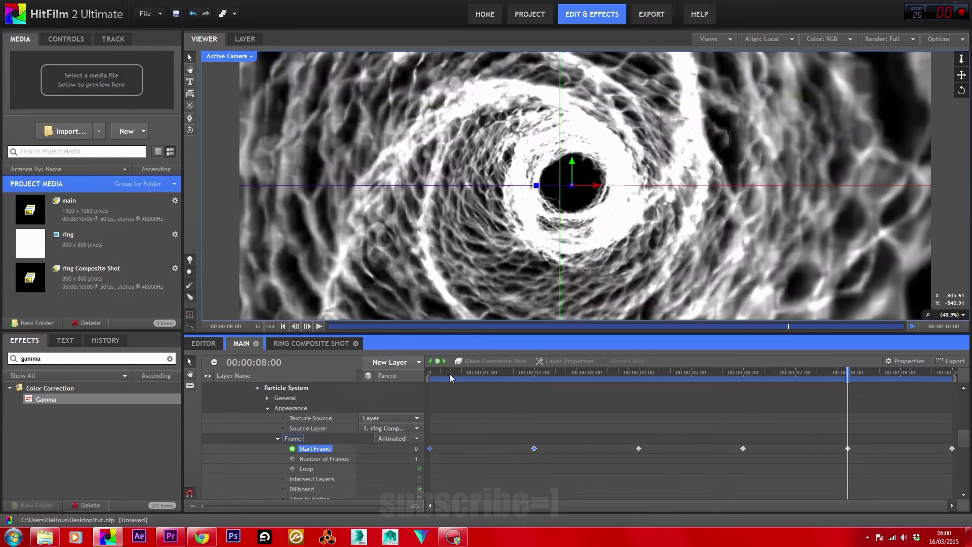
Set the texture's number of frames to 500 and run a RAM preview from the beginning.
{"action": "left_click", "coordinate": [431, 371]}
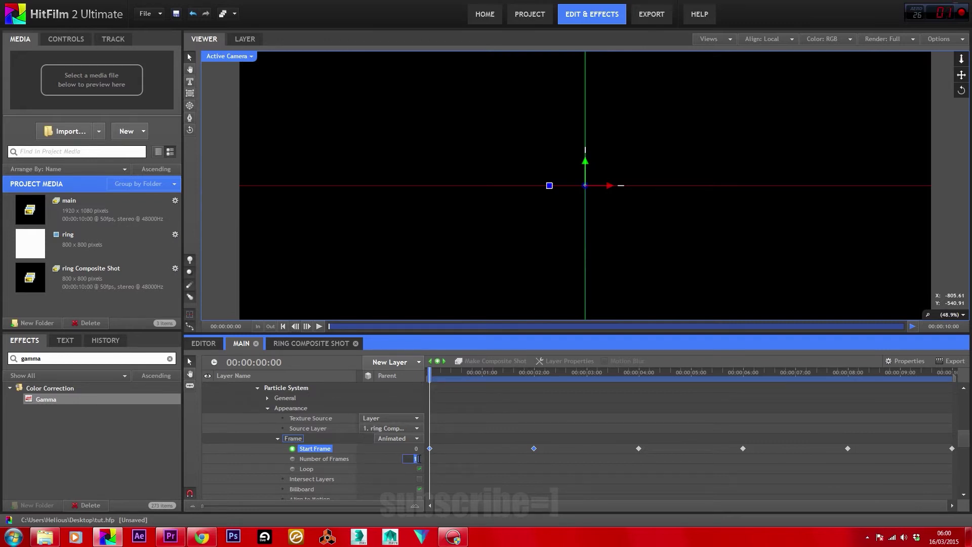
{"action": "type", "text": "500"}
{"action": "key", "text": "Return"}
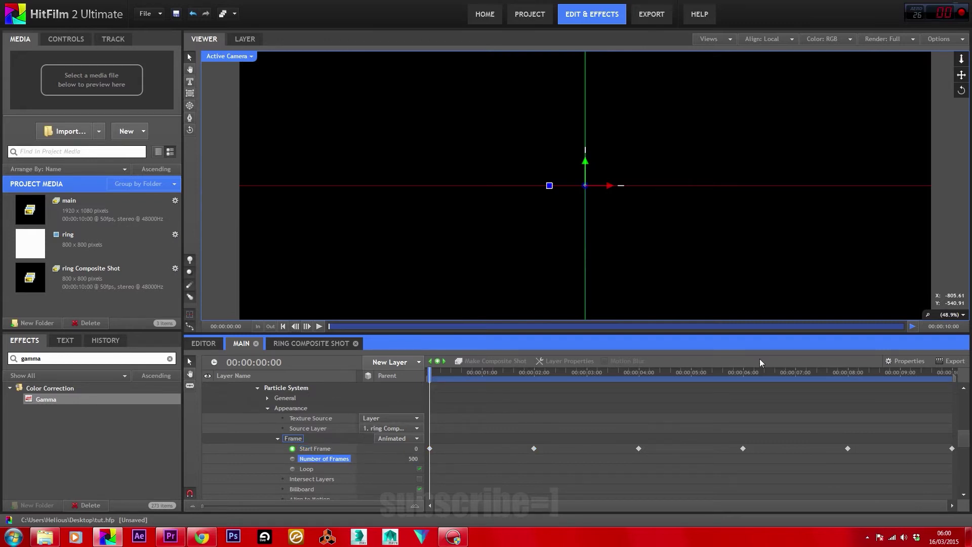
{"action": "left_click", "coordinate": [917, 329]}
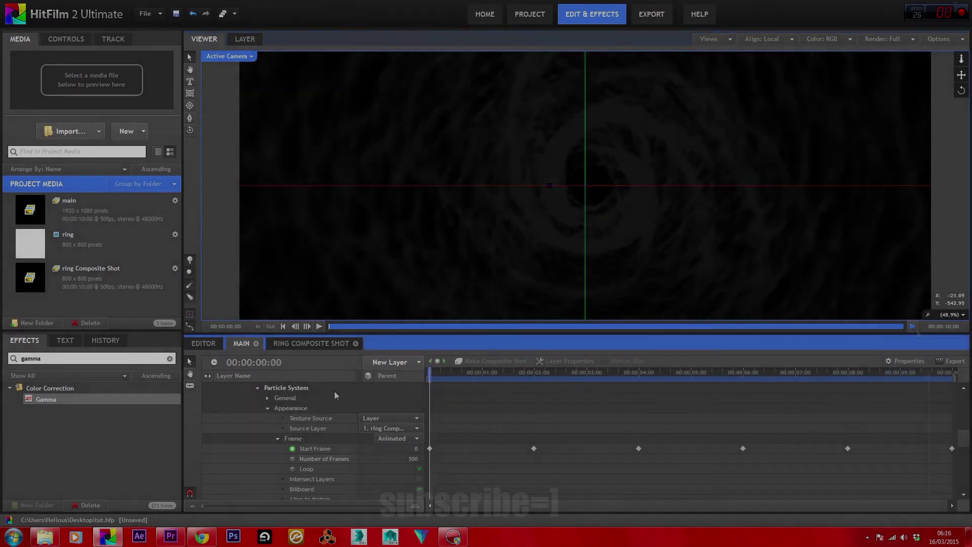
Set the particle system's Particles Per Second to 10.
{"action": "left_click", "coordinate": [268, 400]}
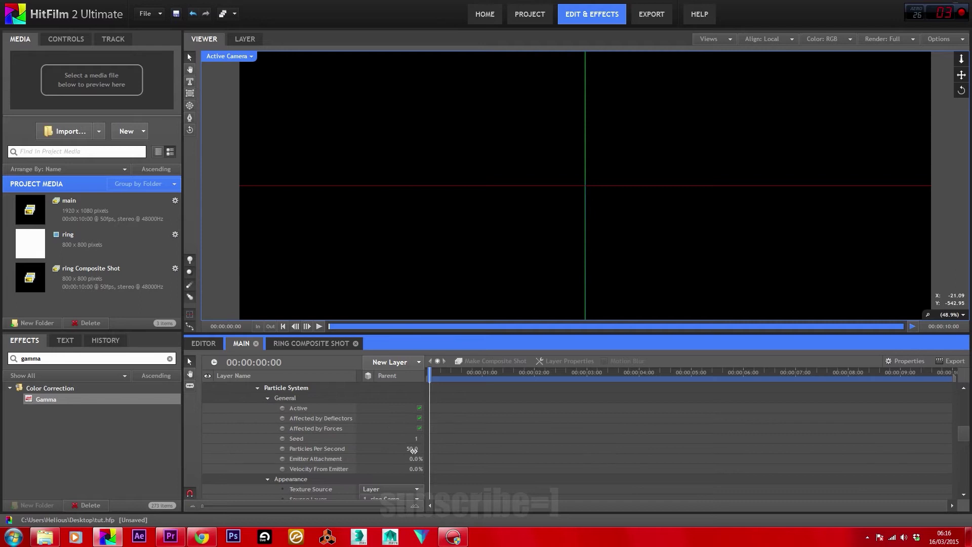
{"action": "left_click", "coordinate": [413, 450]}
{"action": "type", "text": "100"}
{"action": "key", "text": "Return"}
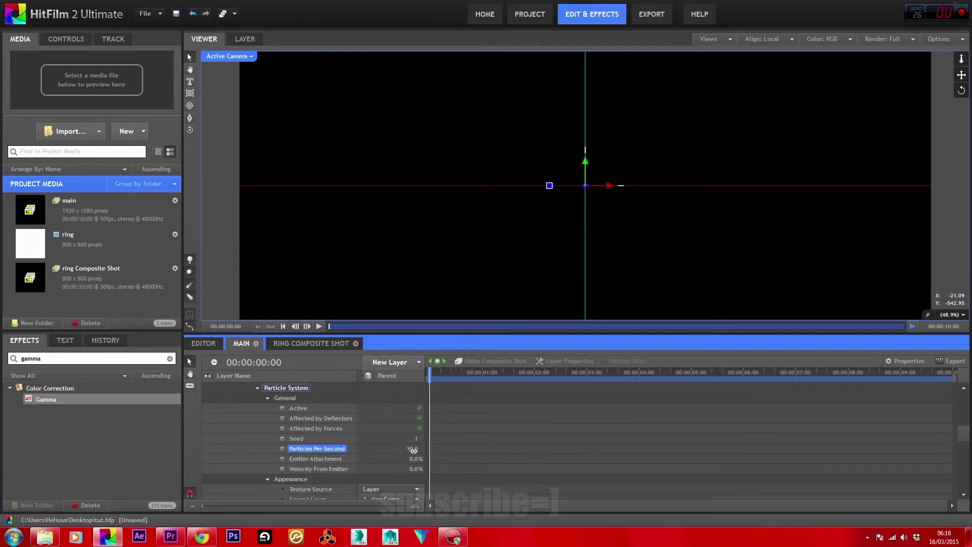
Keyframe the camera's Y rotation at 0° at the beginning and again at 2:13.
{"action": "scroll", "coordinate": [304, 441], "scroll_direction": "up", "scroll_amount": 10}
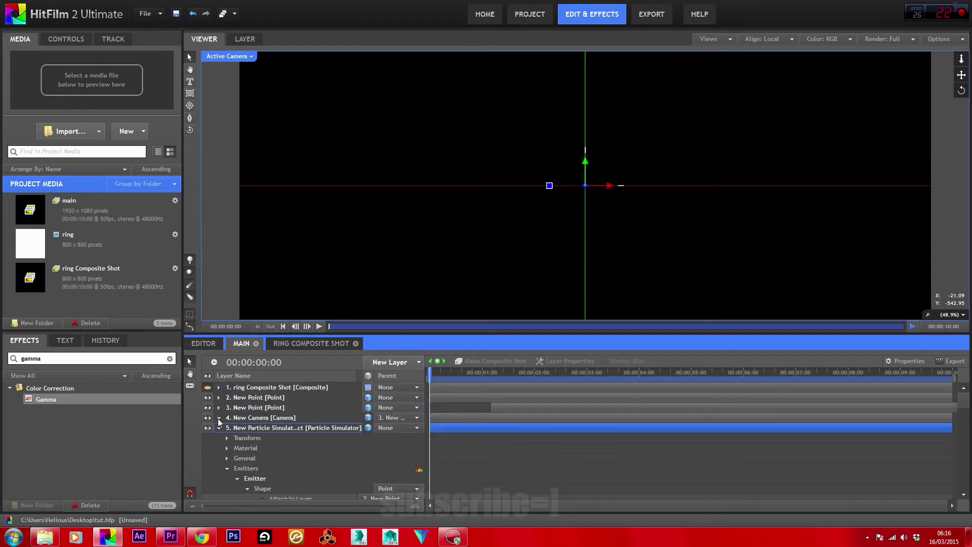
{"action": "left_click", "coordinate": [218, 418]}
{"action": "left_click", "coordinate": [227, 438]}
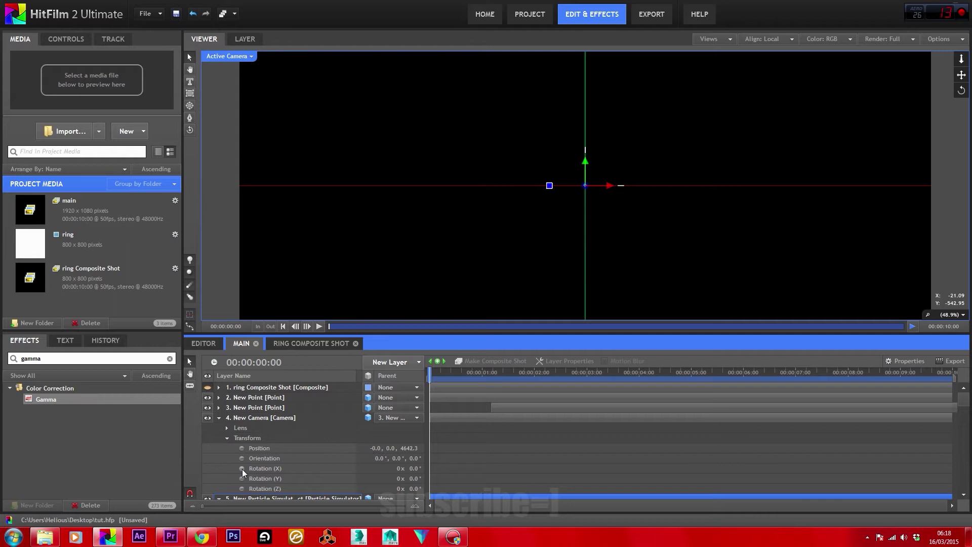
{"action": "left_click", "coordinate": [241, 478]}
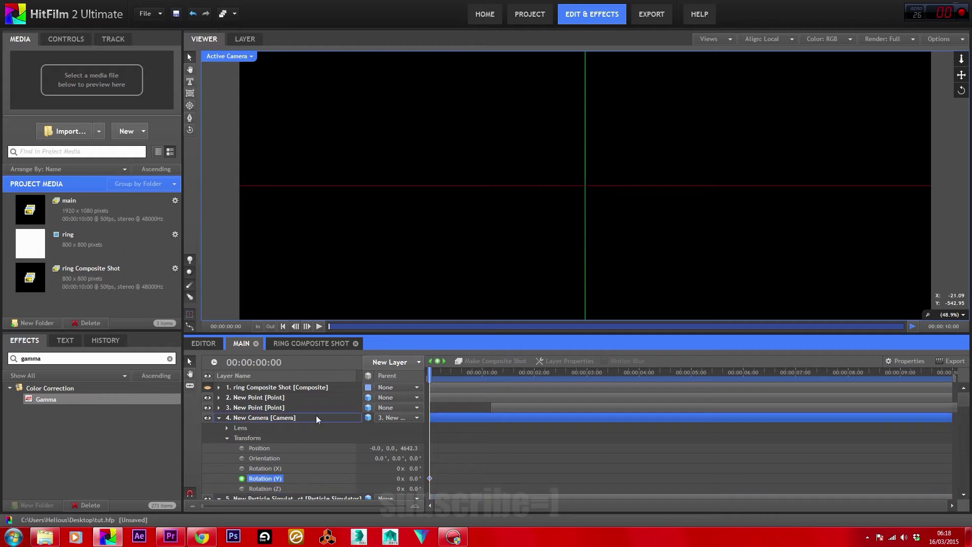
{"action": "left_click_drag", "start_coordinate": [439, 371], "coordinate": [548, 370]}
{"action": "left_click", "coordinate": [413, 479]}
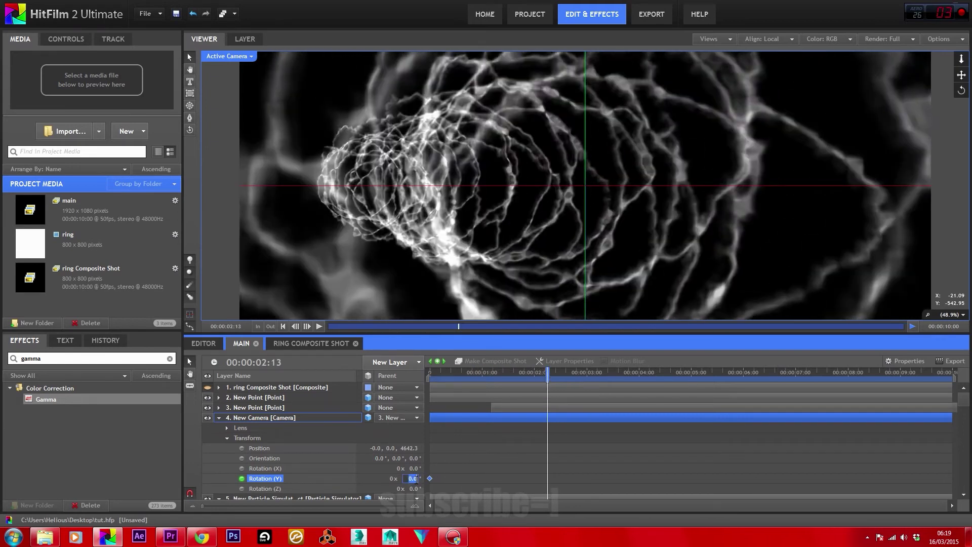
{"action": "key", "text": "Return"}
Keyframe the camera's Y rotation to -28° at 3:03 and add different angles shortly before and after the four-second mark.
{"action": "left_click_drag", "start_coordinate": [547, 371], "coordinate": [589, 371]}
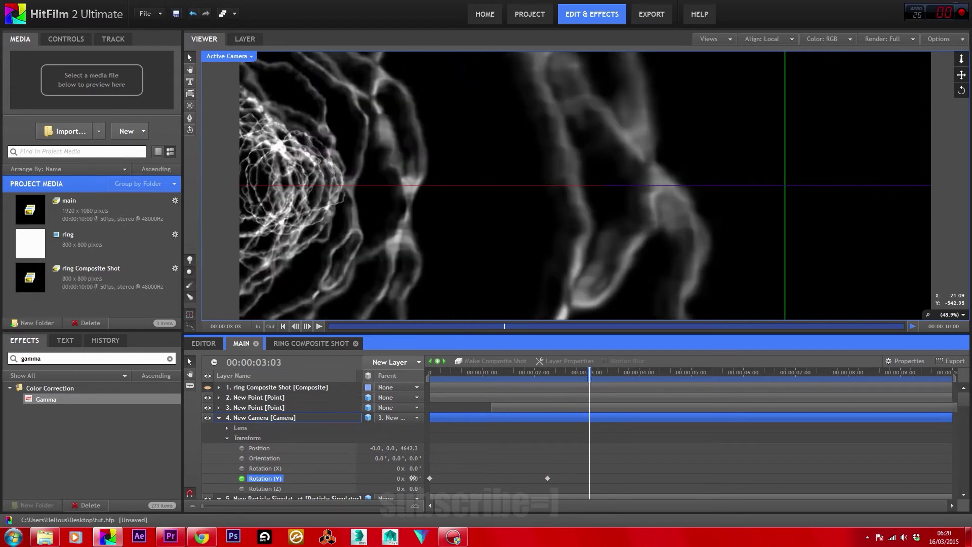
{"action": "left_click_drag", "start_coordinate": [413, 478], "coordinate": [399, 478]}
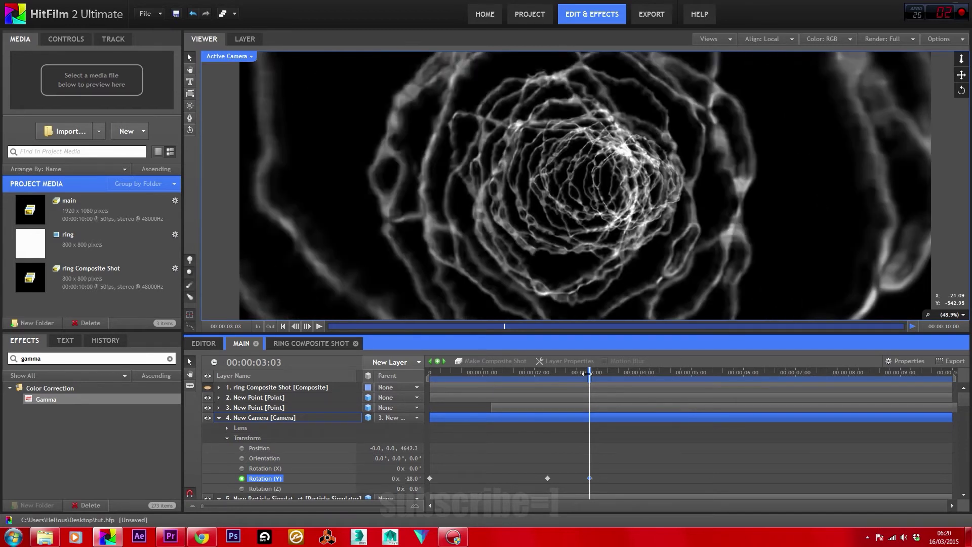
{"action": "left_click_drag", "start_coordinate": [587, 373], "coordinate": [625, 373]}
{"action": "left_click_drag", "start_coordinate": [408, 478], "coordinate": [418, 478]}
{"action": "left_click_drag", "start_coordinate": [625, 373], "coordinate": [661, 373]}
{"action": "left_click_drag", "start_coordinate": [407, 478], "coordinate": [420, 478]}
Add further varying Y rotation keyframes to the camera through the rest of the timeline, ending with 0° at 8:27.
{"action": "left_click_drag", "start_coordinate": [660, 373], "coordinate": [778, 373]}
{"action": "left_click_drag", "start_coordinate": [407, 478], "coordinate": [397, 478]}
{"action": "left_click_drag", "start_coordinate": [777, 373], "coordinate": [831, 371]}
{"action": "left_click_drag", "start_coordinate": [406, 478], "coordinate": [411, 478]}
{"action": "left_click_drag", "start_coordinate": [831, 372], "coordinate": [876, 372]}
{"action": "left_click_drag", "start_coordinate": [408, 478], "coordinate": [413, 478]}
{"action": "mouse_move", "coordinate": [863, 372]}
{"action": "left_mouse_down"}
{"action": "mouse_move", "coordinate": [839, 372]}
{"action": "mouse_move", "coordinate": [876, 374]}
{"action": "left_mouse_up"}
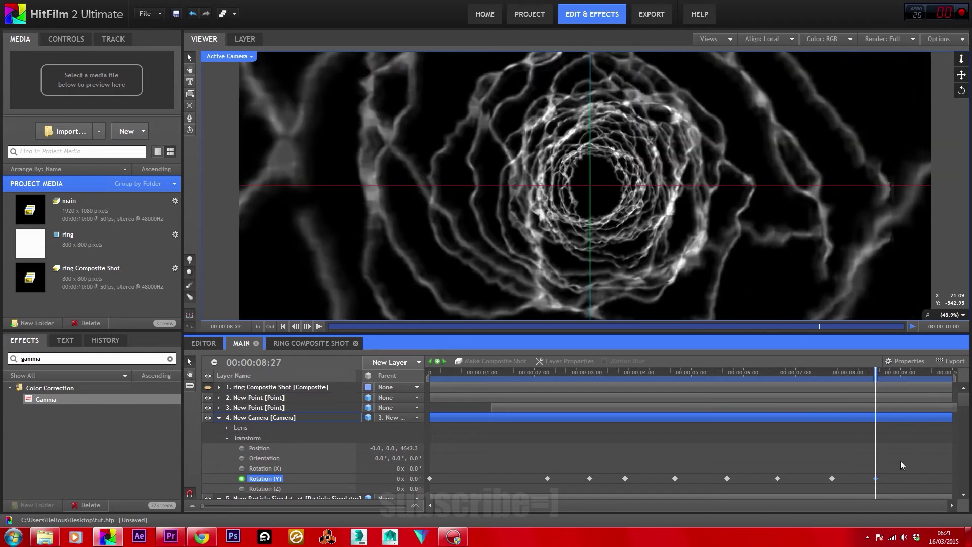
Change the interpolation of all camera Y rotation keyframes from 2:13 to 8:27.
{"action": "left_click_drag", "start_coordinate": [900, 462], "coordinate": [546, 483]}
{"action": "right_click", "coordinate": [548, 480]}
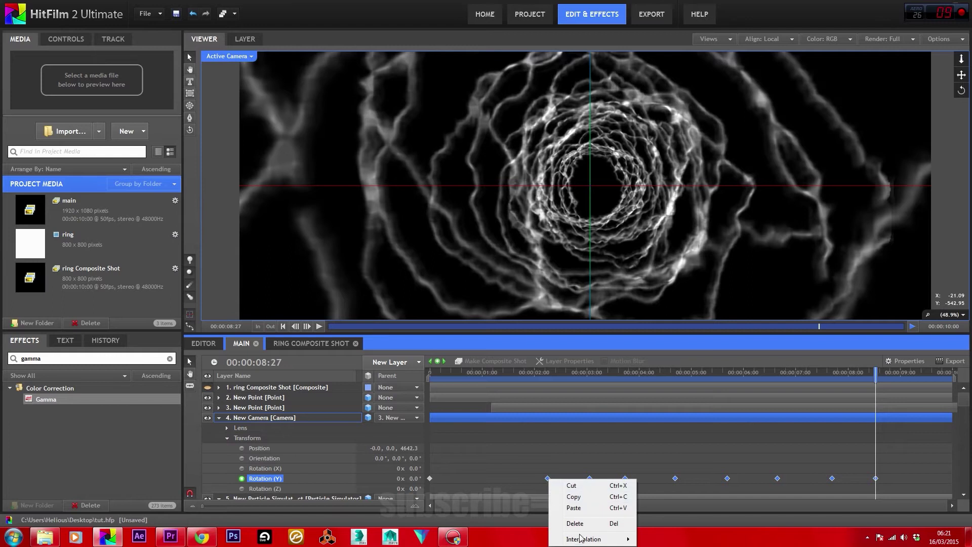
{"action": "mouse_move", "coordinate": [584, 540]}
{"action": "left_click", "coordinate": [664, 506]}
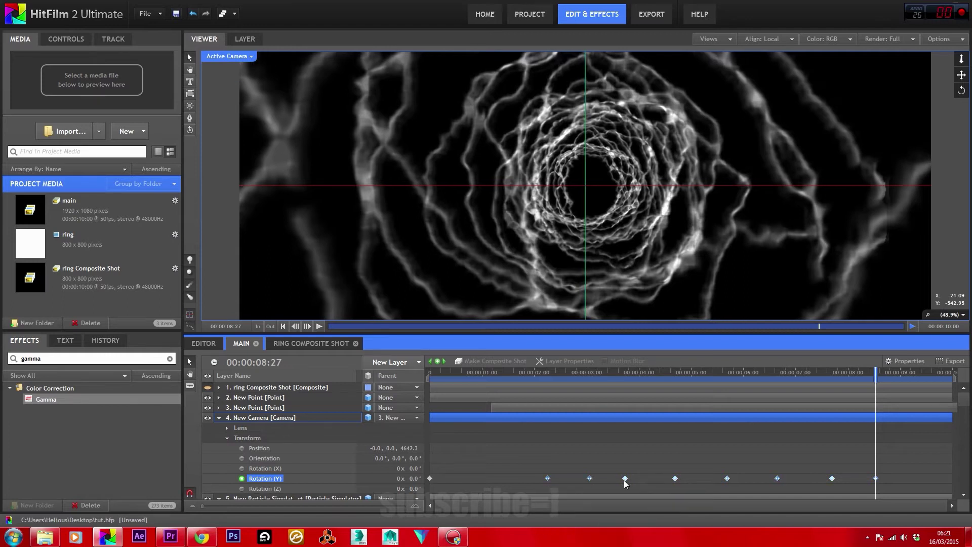
Copy the camera's Y rotation keyframes from 2:13 onward, paste them at 2:16 and scrub through the motion.
{"action": "right_click", "coordinate": [623, 478]}
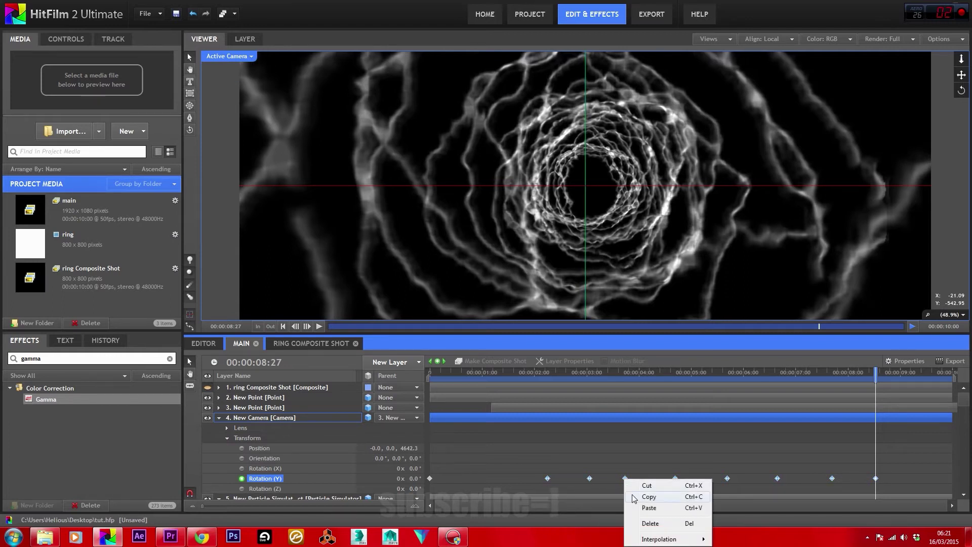
{"action": "left_click", "coordinate": [632, 495]}
{"action": "left_click", "coordinate": [548, 479]}
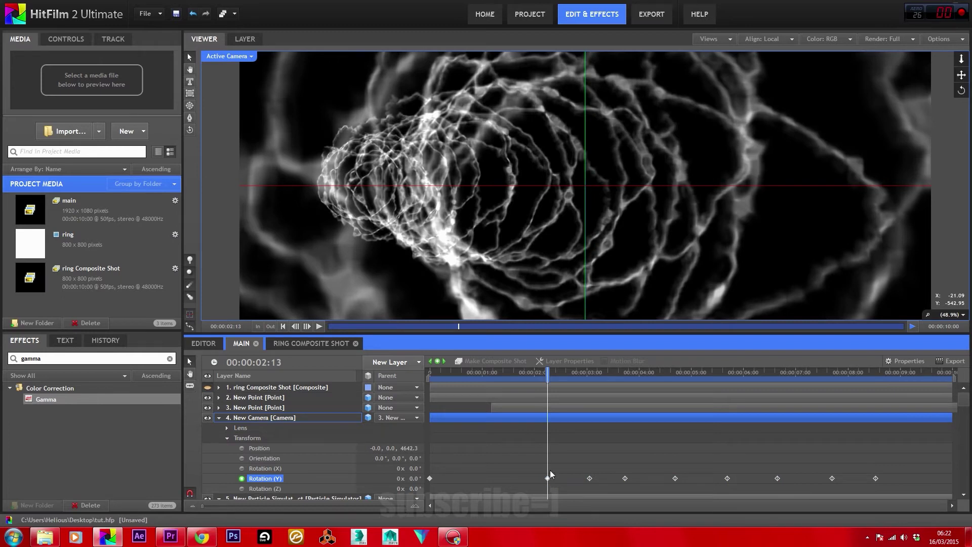
{"action": "left_click_drag", "start_coordinate": [548, 372], "coordinate": [551, 372]}
{"action": "right_click", "coordinate": [551, 478]}
{"action": "left_click", "coordinate": [567, 501]}
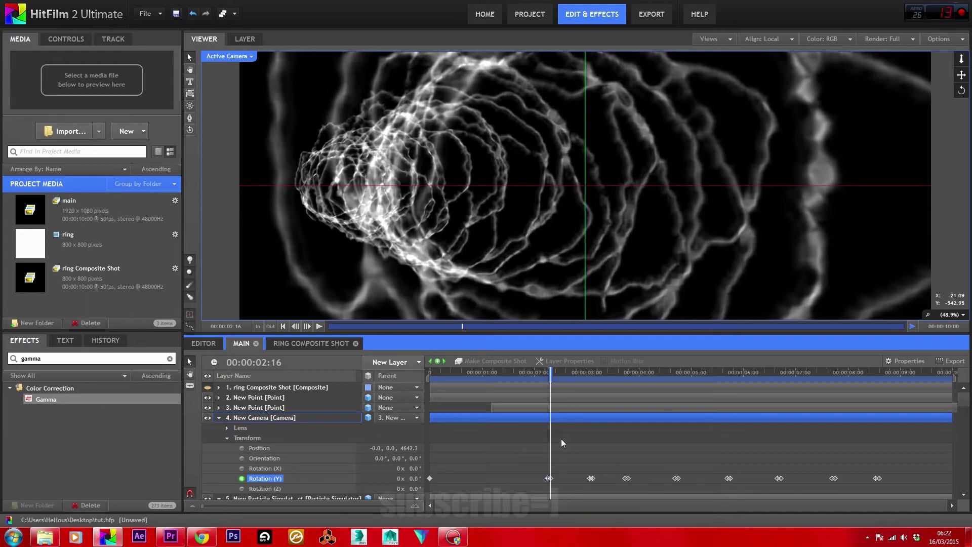
{"action": "left_click_drag", "start_coordinate": [551, 373], "coordinate": [689, 378]}
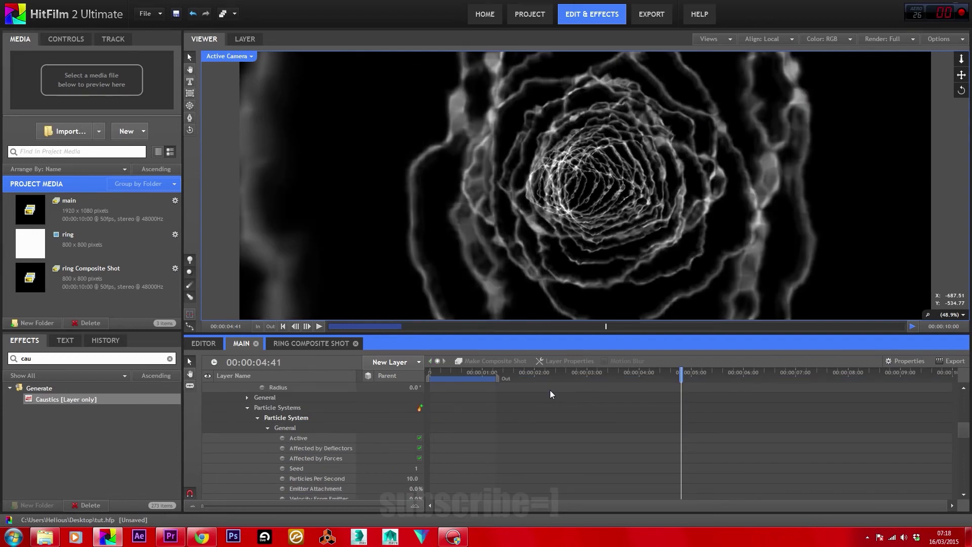
Set the particle appearance's Color Source to Texture Color.
{"action": "scroll", "coordinate": [354, 453], "scroll_direction": "down", "scroll_amount": 8}
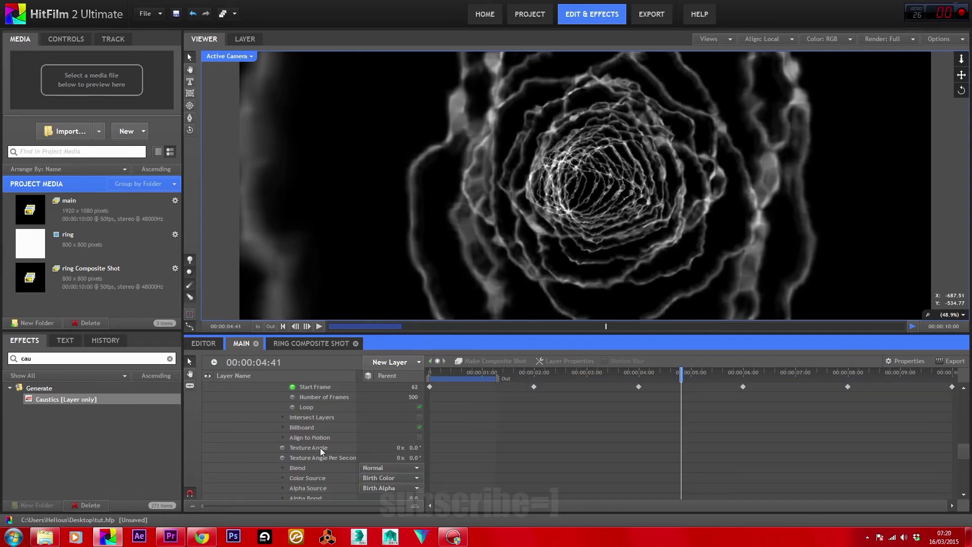
{"action": "left_click", "coordinate": [375, 478]}
{"action": "left_click", "coordinate": [377, 489]}
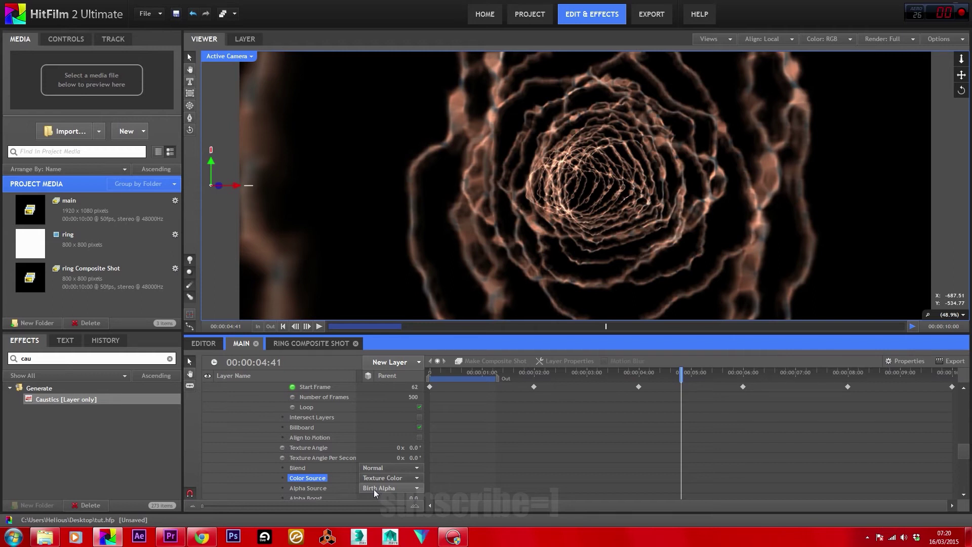
Add a new grade layer above the other layers in the main composite and apply the Caustics effect to it.
{"action": "scroll", "coordinate": [395, 440], "scroll_direction": "up", "scroll_amount": 8}
{"action": "scroll", "coordinate": [403, 423], "scroll_direction": "up", "scroll_amount": 3}
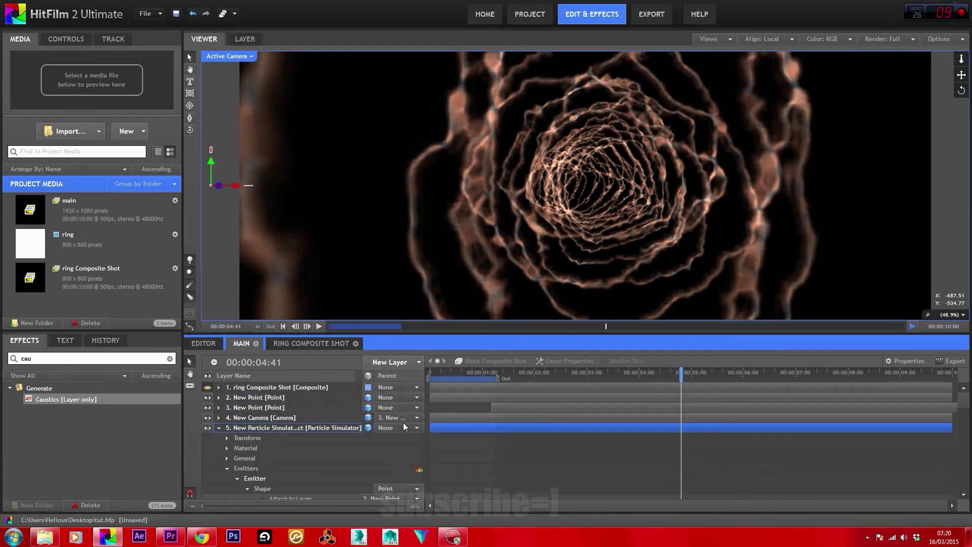
{"action": "left_click", "coordinate": [395, 361]}
{"action": "left_click", "coordinate": [422, 434]}
{"action": "left_click_drag", "start_coordinate": [56, 399], "coordinate": [250, 392]}
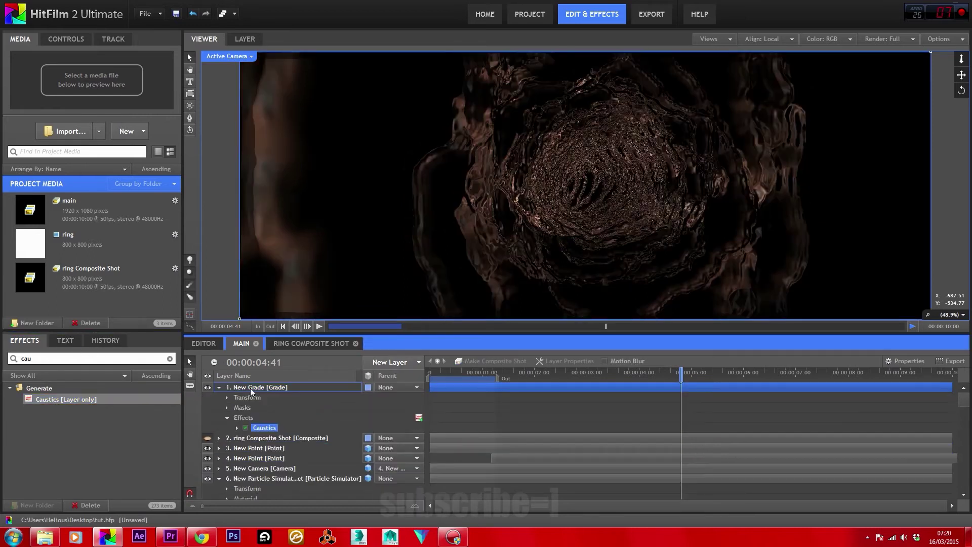
Set the Caustics effect's Depth to 30 and its Refractive Index to 4.
{"action": "left_click", "coordinate": [238, 428]}
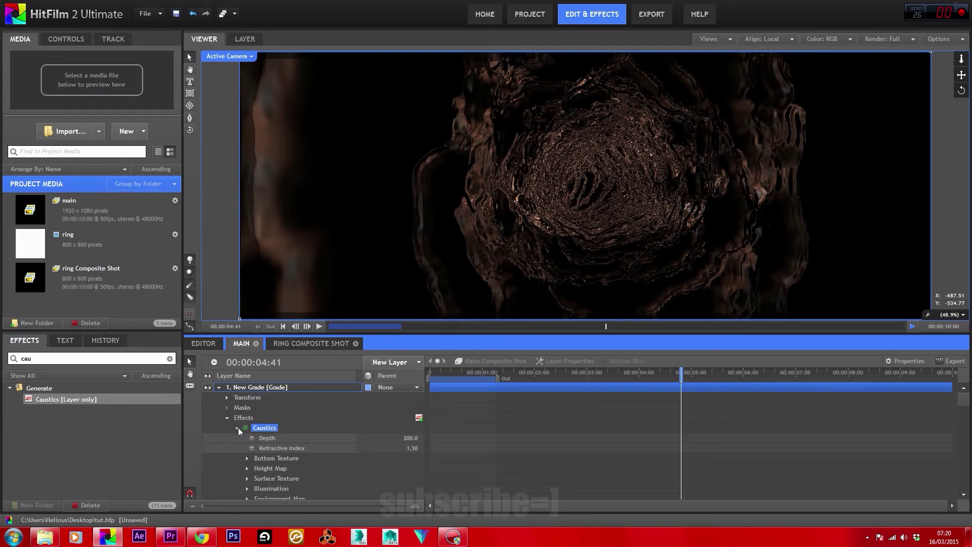
{"action": "left_click", "coordinate": [411, 438]}
{"action": "type", "text": "30"}
{"action": "key", "text": "Return"}
{"action": "left_click", "coordinate": [412, 448]}
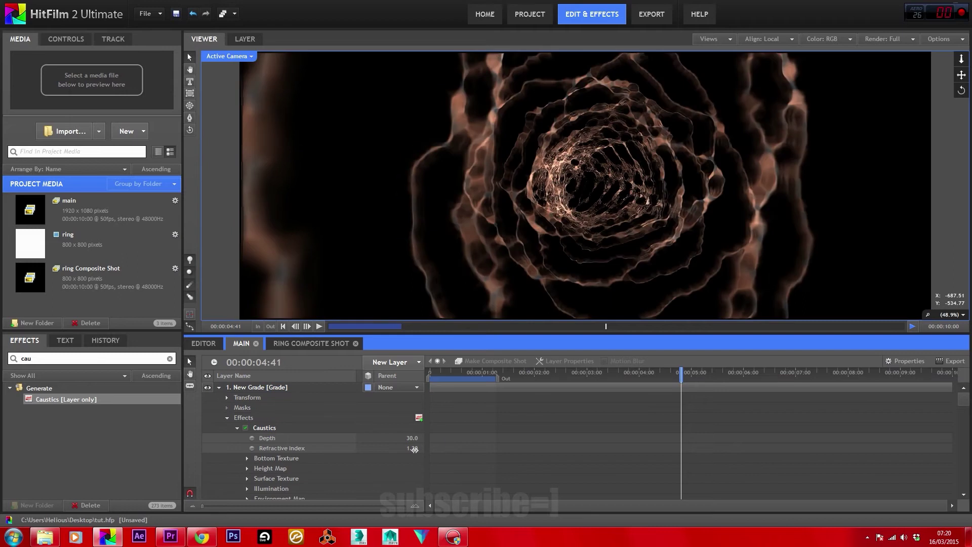
{"action": "type", "text": "4"}
{"action": "key", "text": "Return"}
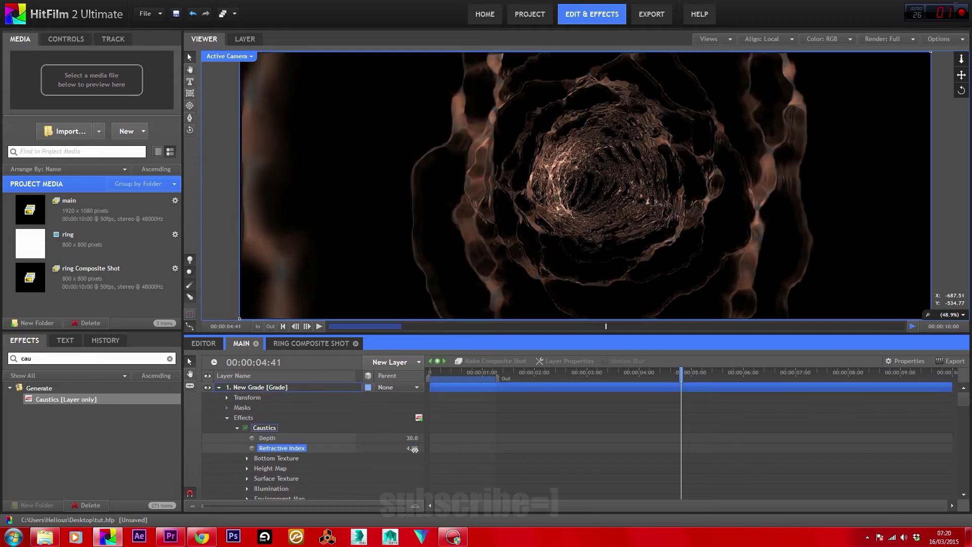
Set the Wave Height in the Caustics height map to 5.
{"action": "left_click", "coordinate": [246, 469]}
{"action": "left_click", "coordinate": [403, 488]}
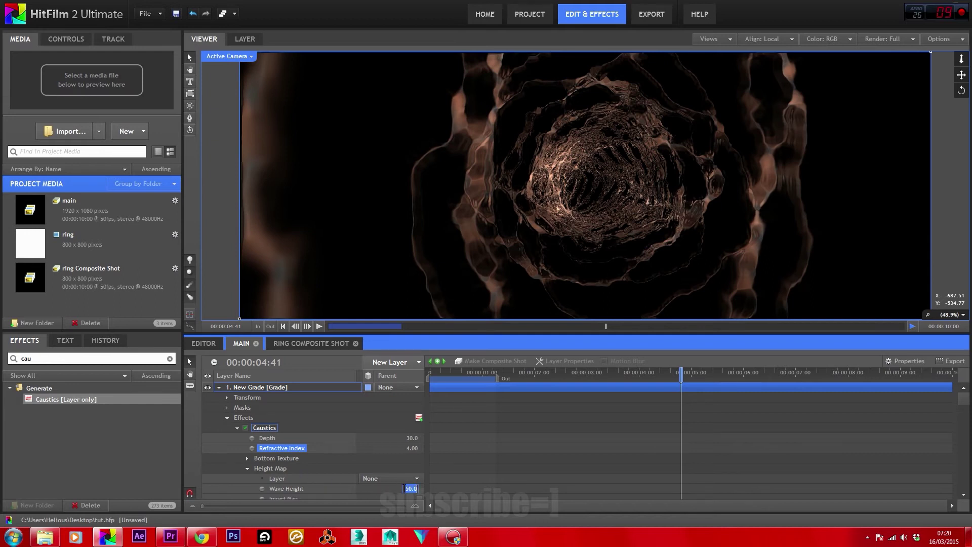
{"action": "type", "text": "5"}
{"action": "key", "text": "Return"}
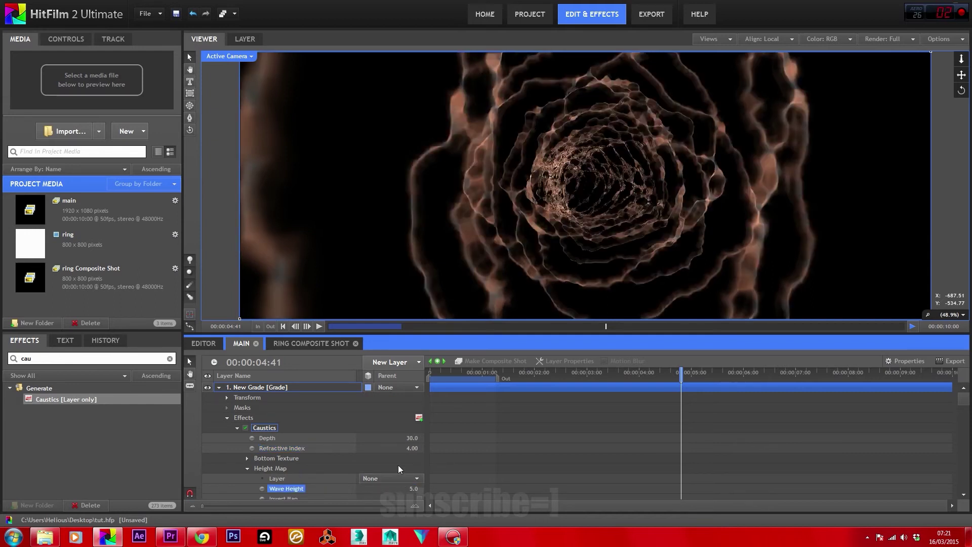
Set the particle appearance's Blend mode to Add.
{"action": "scroll", "coordinate": [398, 465], "scroll_direction": "down", "scroll_amount": 10}
{"action": "scroll", "coordinate": [332, 454], "scroll_direction": "down", "scroll_amount": 10}
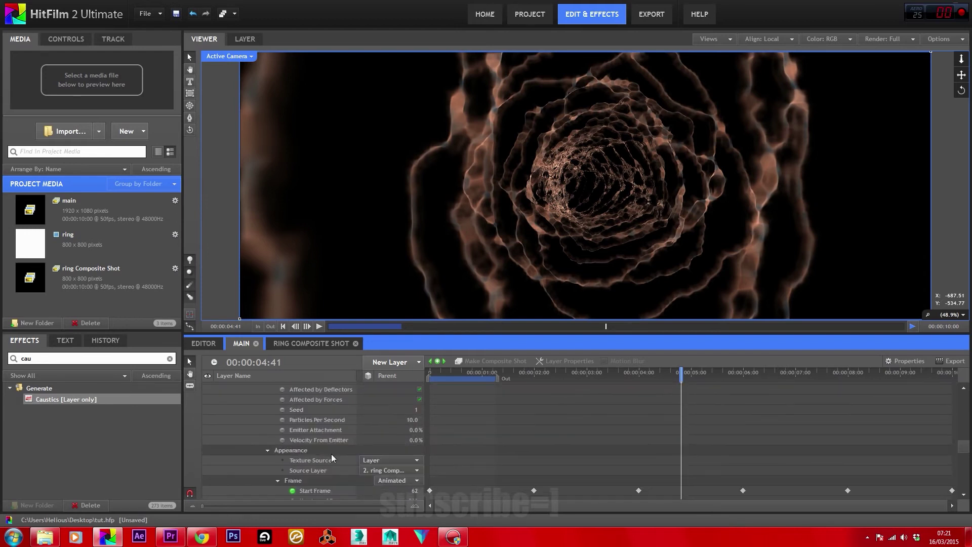
{"action": "left_click", "coordinate": [402, 445]}
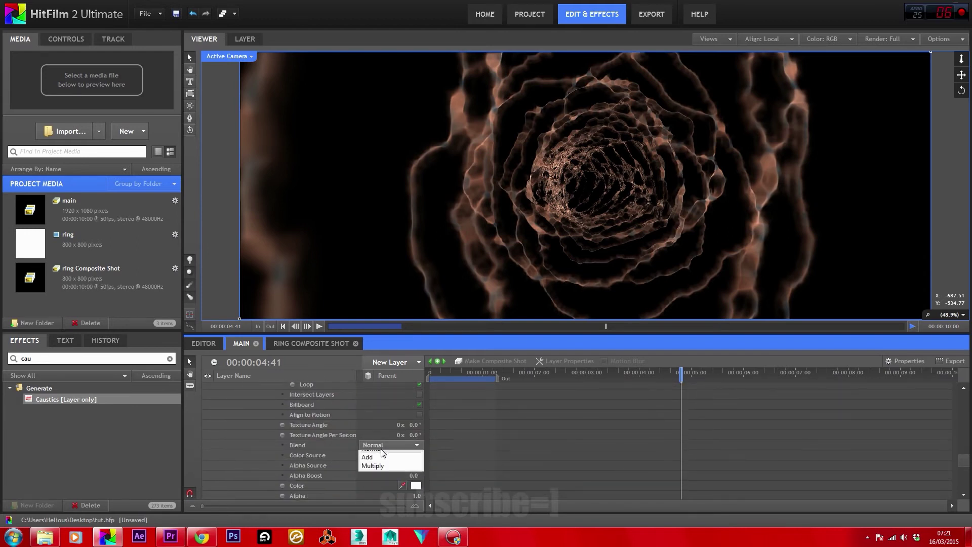
{"action": "left_click", "coordinate": [384, 462]}
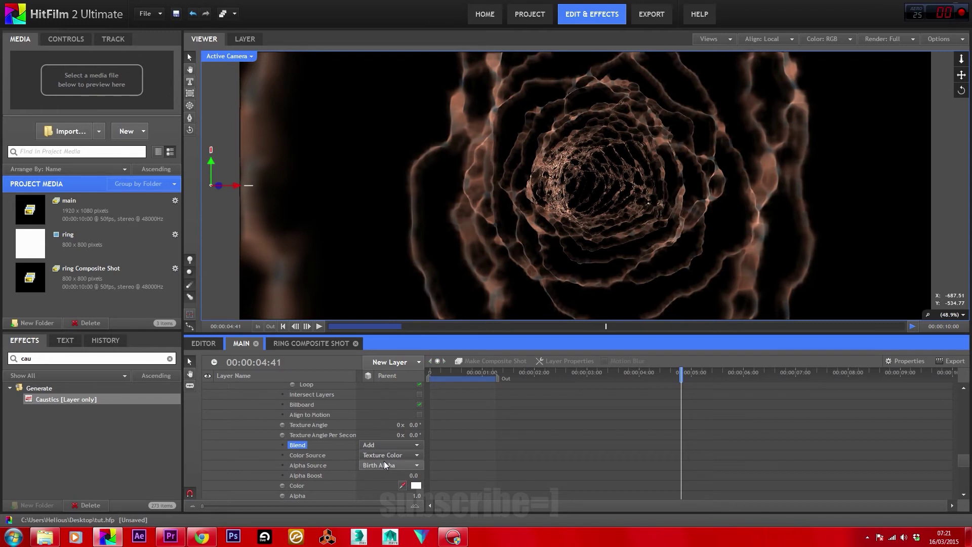
Set the particles' Alpha Boost to 5 and Alpha to 0.1.
{"action": "left_click", "coordinate": [413, 475]}
{"action": "type", "text": "5"}
{"action": "key", "text": "Return"}
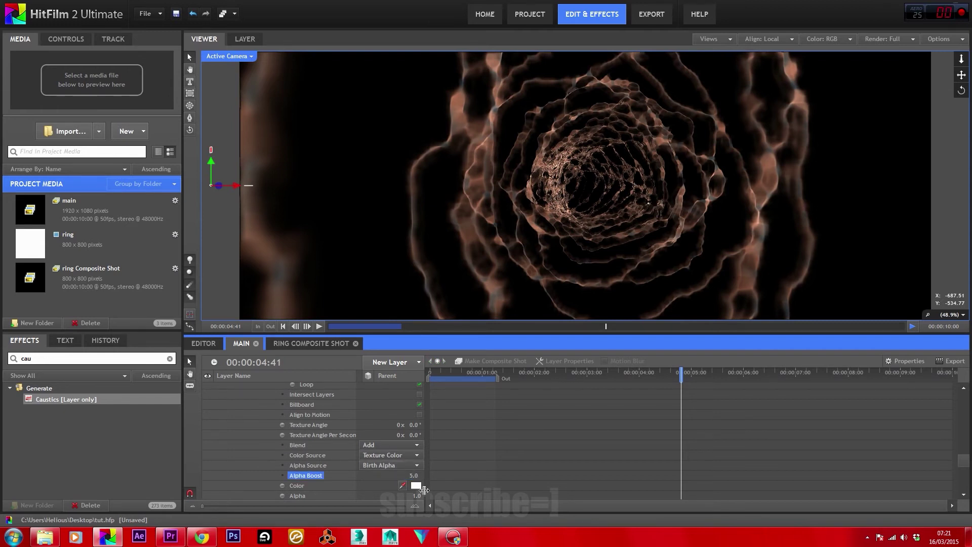
{"action": "left_click", "coordinate": [419, 495]}
{"action": "type", "text": "0.1"}
{"action": "key", "text": "Return"}
Enable motion blur on the particle simulator layer.
{"action": "scroll", "coordinate": [374, 467], "scroll_direction": "up", "scroll_amount": 10}
{"action": "scroll", "coordinate": [359, 461], "scroll_direction": "up", "scroll_amount": 5}
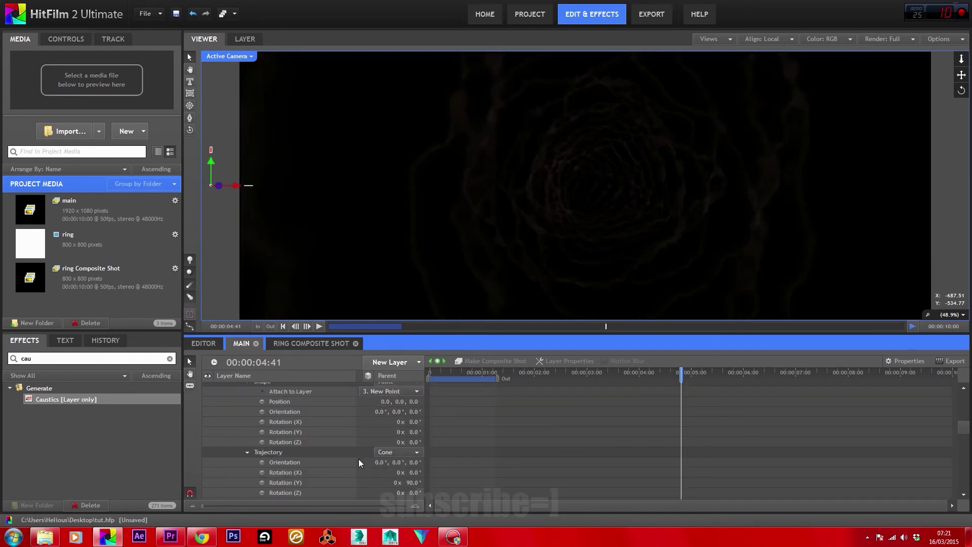
{"action": "left_click", "coordinate": [320, 389]}
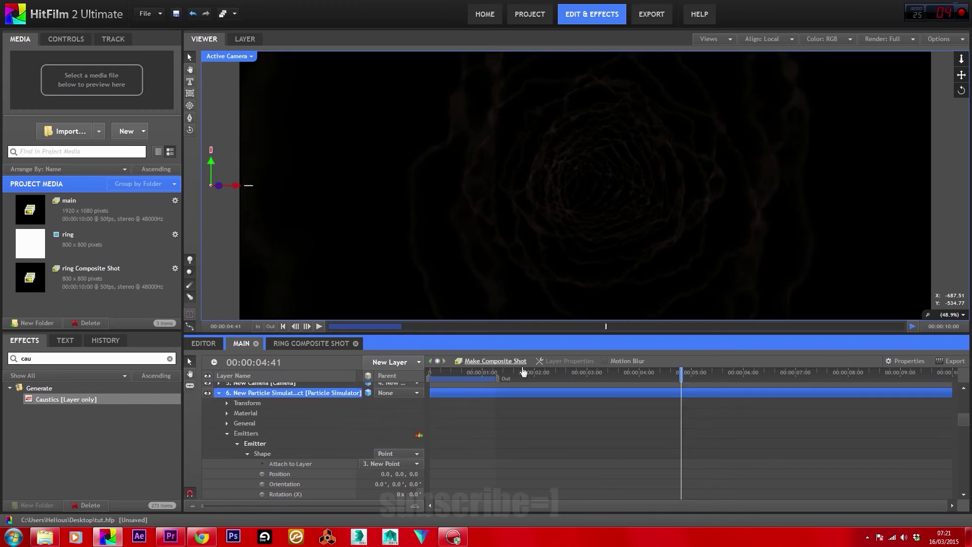
{"action": "left_click", "coordinate": [618, 361]}
Set the particle system's Particles Per Second to 50.
{"action": "scroll", "coordinate": [296, 440], "scroll_direction": "down", "scroll_amount": 4}
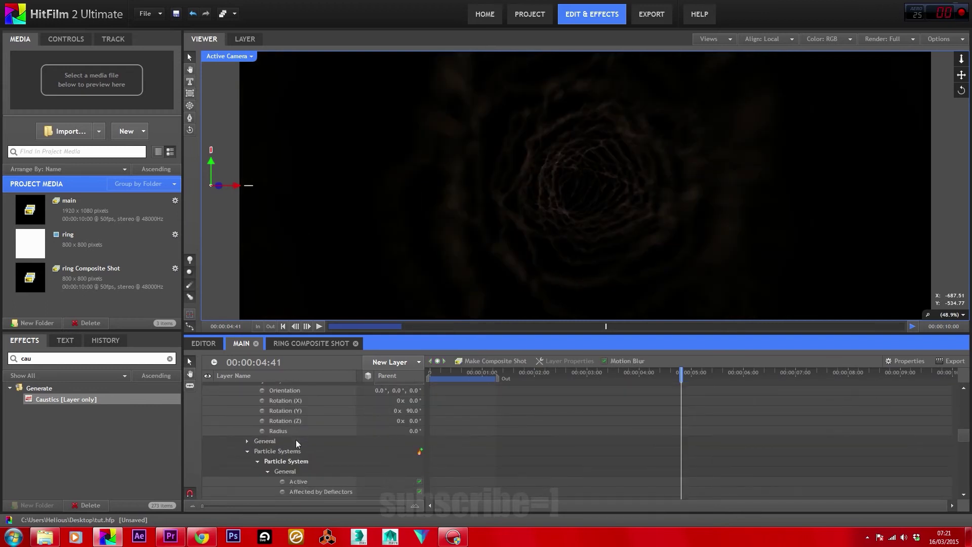
{"action": "scroll", "coordinate": [278, 475], "scroll_direction": "down", "scroll_amount": 2}
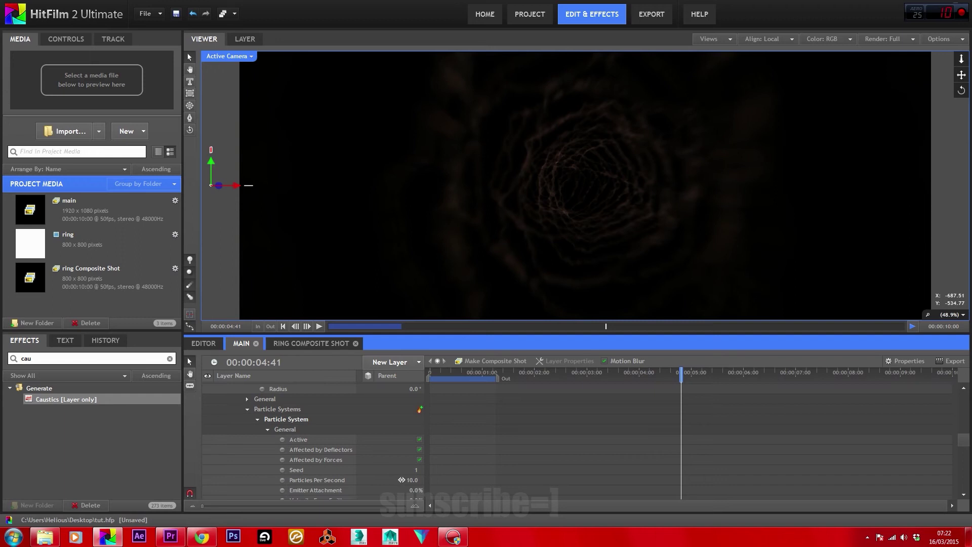
{"action": "scroll", "coordinate": [413, 474], "scroll_direction": "down", "scroll_amount": 1}
{"action": "left_click", "coordinate": [414, 469]}
{"action": "type", "text": "50"}
{"action": "key", "text": "Return"}
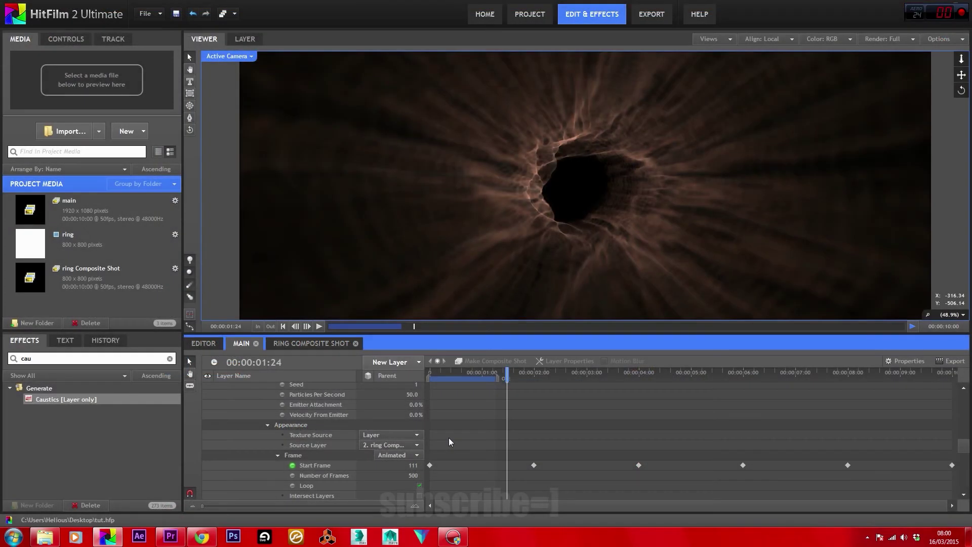
Try setting the animated texture's Number of Frames to 1 and check the vortex at 1:44.
{"action": "left_click", "coordinate": [412, 476]}
{"action": "type", "text": "1"}
{"action": "key", "text": "Return"}
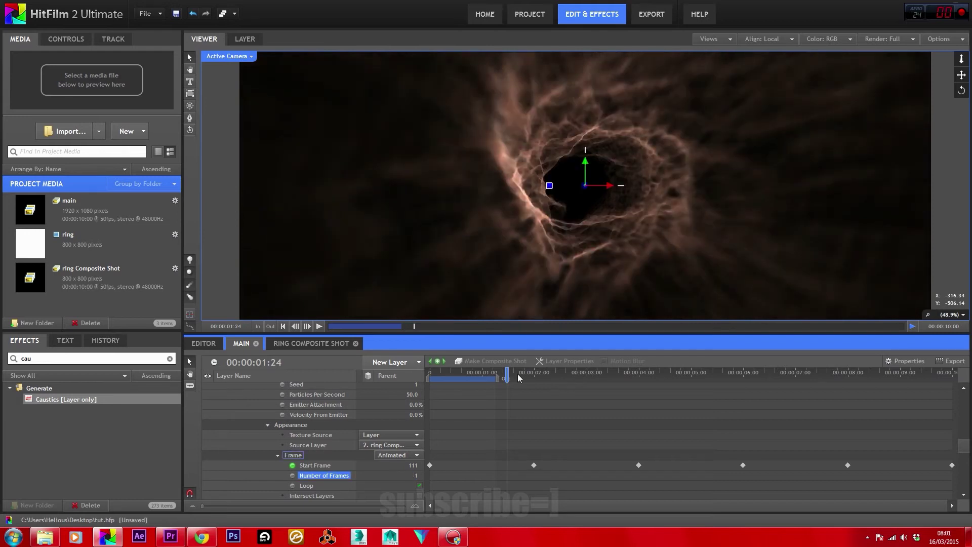
{"action": "left_click_drag", "start_coordinate": [518, 373], "coordinate": [528, 372]}
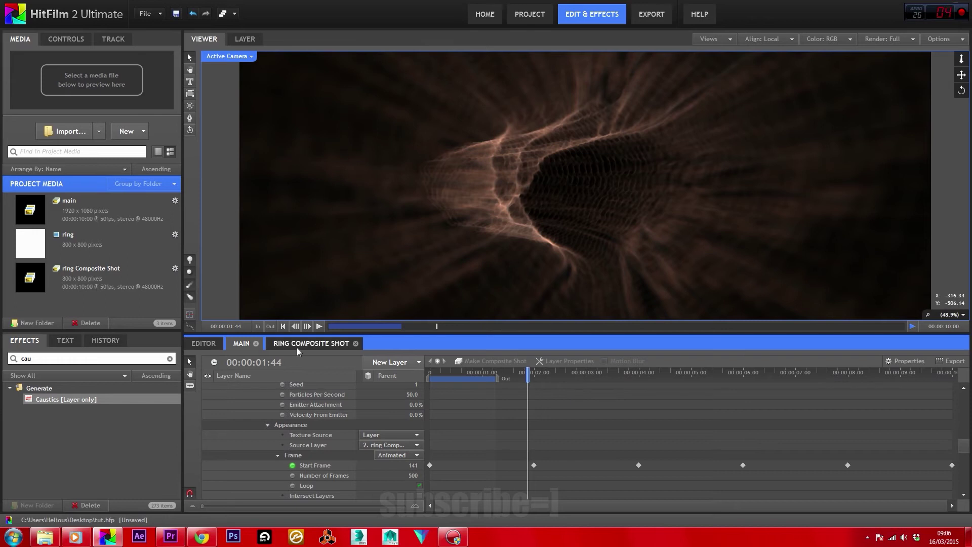
Apply the main composite shot's motion blur properties and preview the vortex.
{"action": "left_click", "coordinate": [296, 347]}
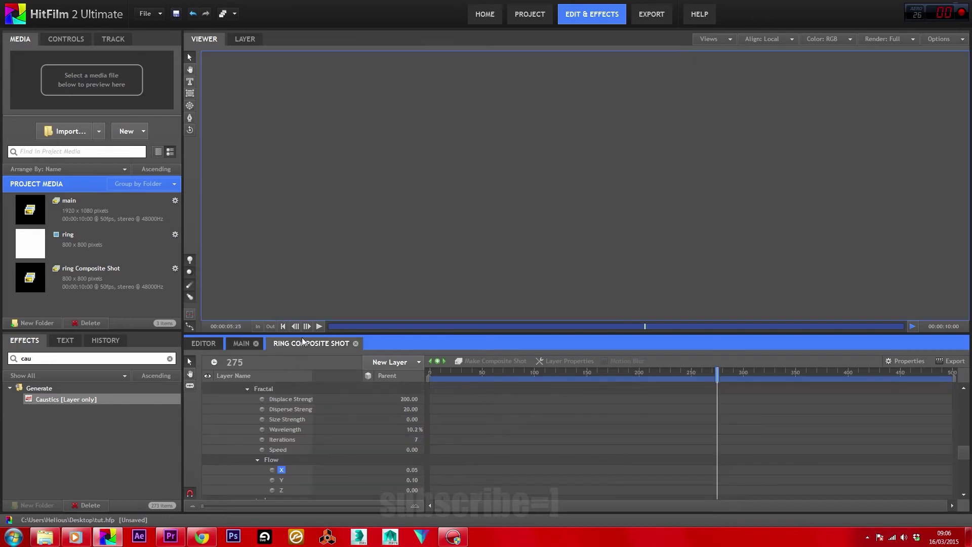
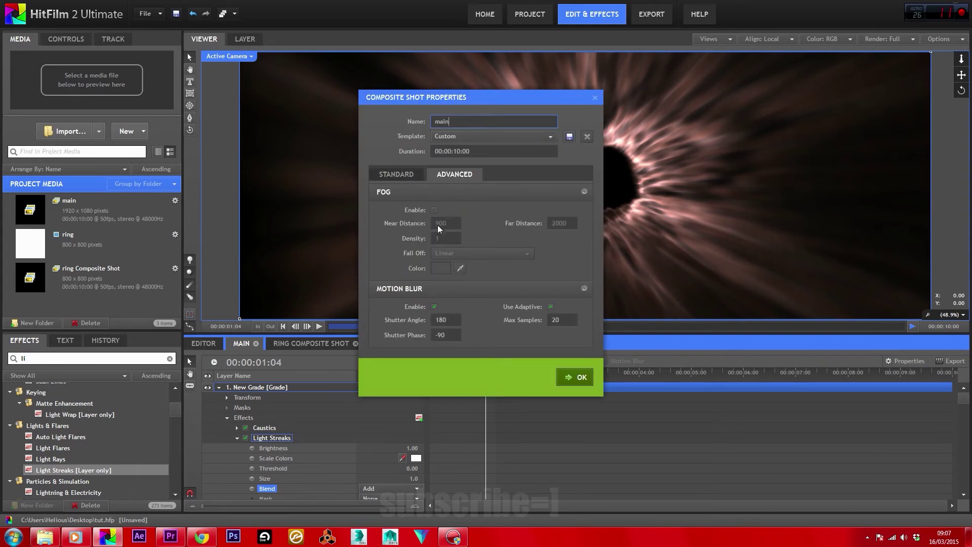
{"action": "left_click", "coordinate": [573, 377]}
{"action": "key", "text": "space"}
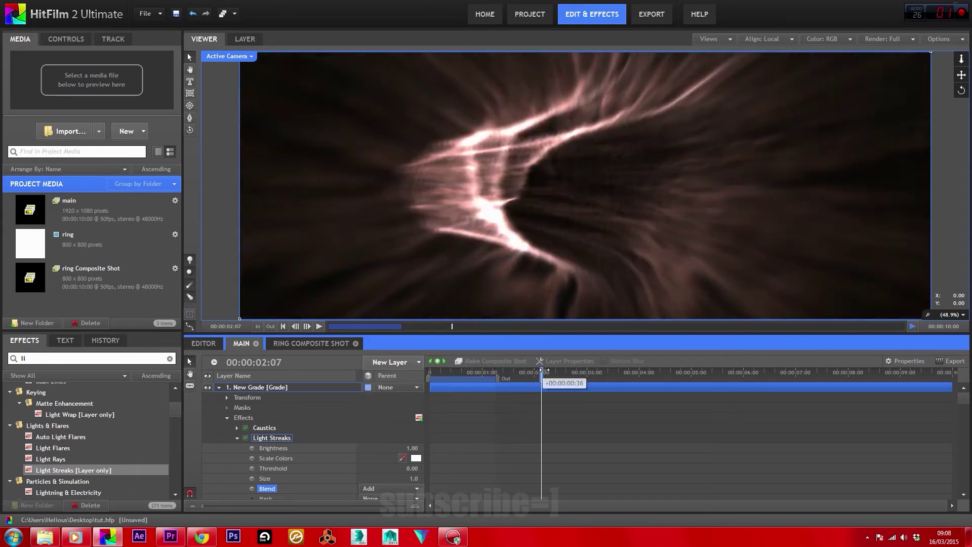
Try setting the particle system's Particles Per Second to 150 and check the vortex at 1:26.
{"action": "scroll", "coordinate": [466, 433], "scroll_direction": "down", "scroll_amount": 10}
{"action": "left_click", "coordinate": [467, 433]}
{"action": "left_click", "coordinate": [508, 370]}
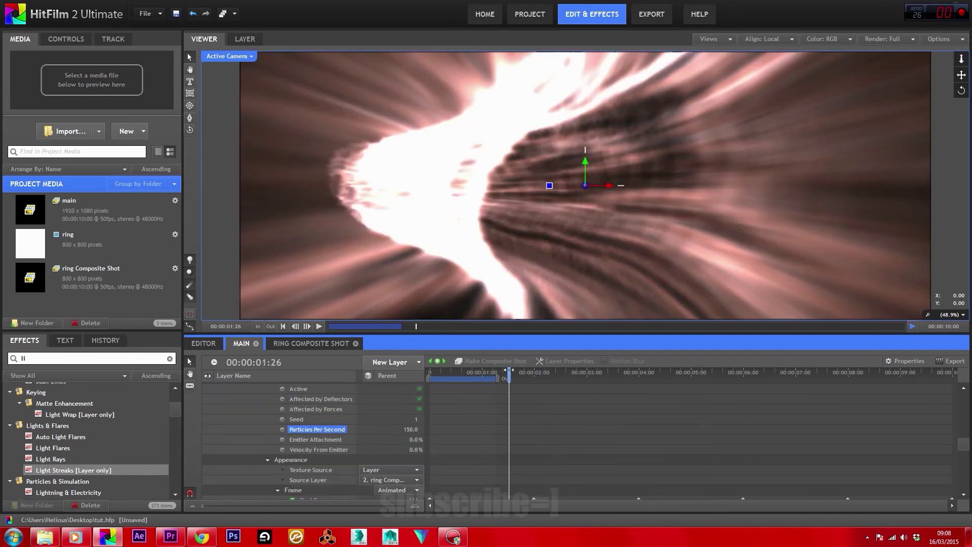
Try lowering the particles' Alpha below 0.1 and check several points along the timeline.
{"action": "scroll", "coordinate": [523, 423], "scroll_direction": "down", "scroll_amount": 5}
{"action": "left_click", "coordinate": [414, 464]}
{"action": "type", "text": "0."}
{"action": "key", "text": "Return"}
{"action": "left_click", "coordinate": [527, 370]}
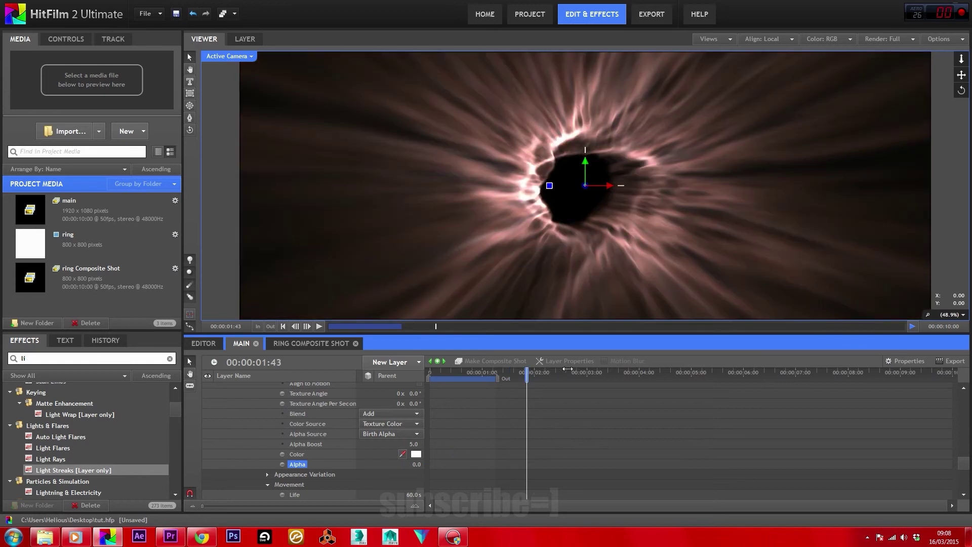
{"action": "left_click", "coordinate": [586, 370]}
{"action": "left_click_drag", "start_coordinate": [628, 371], "coordinate": [749, 372]}
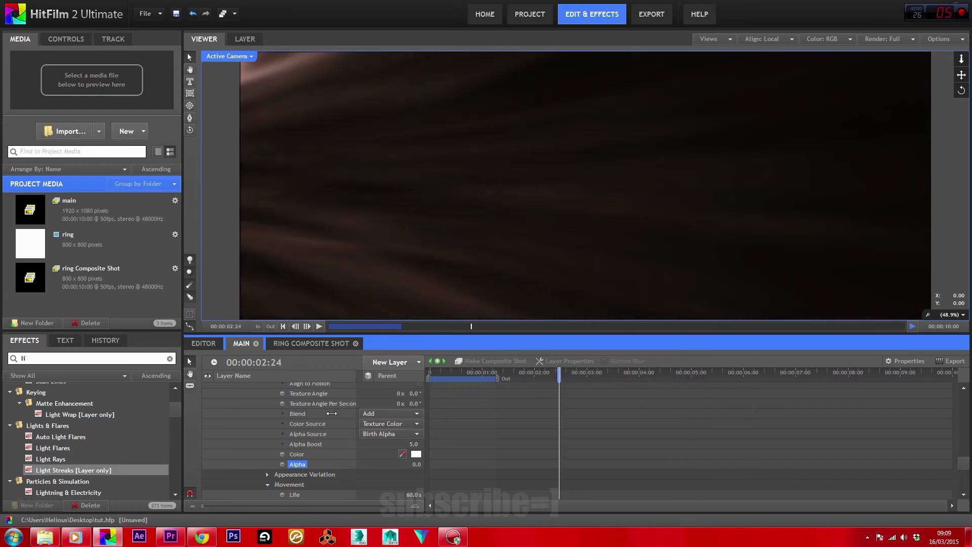
Set Particles Per Second to 50, turn off the particle simulator layer's motion blur and check the vortex at 1:28.
{"action": "scroll", "coordinate": [331, 436], "scroll_direction": "up", "scroll_amount": 5}
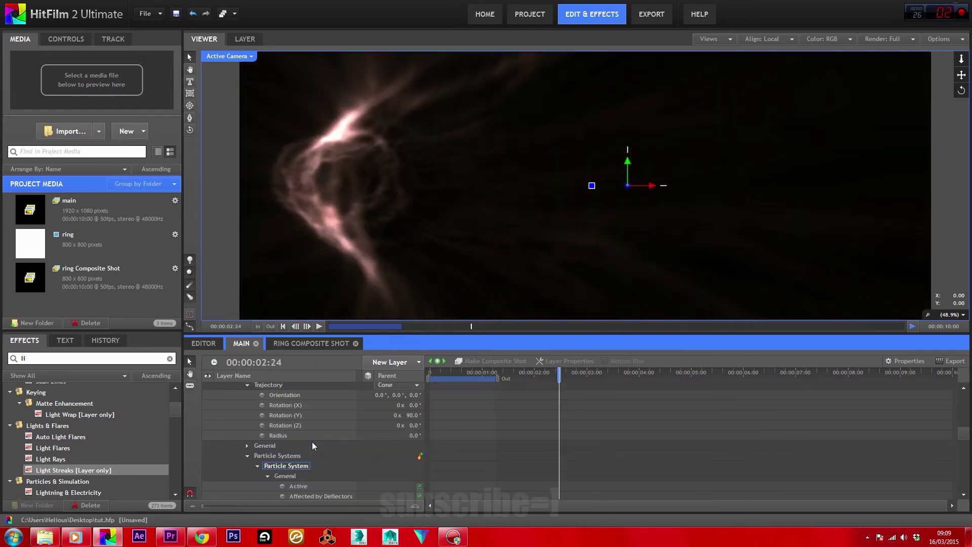
{"action": "left_click", "coordinate": [307, 441]}
{"action": "left_click", "coordinate": [511, 372]}
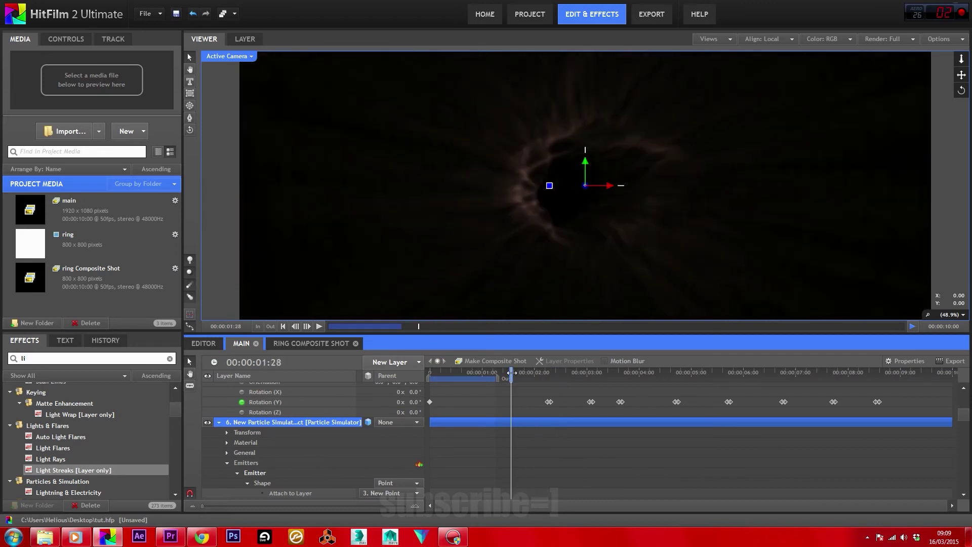
{"action": "scroll", "coordinate": [250, 482], "scroll_direction": "down", "scroll_amount": 8}
{"action": "scroll", "coordinate": [250, 482], "scroll_direction": "down", "scroll_amount": 2}
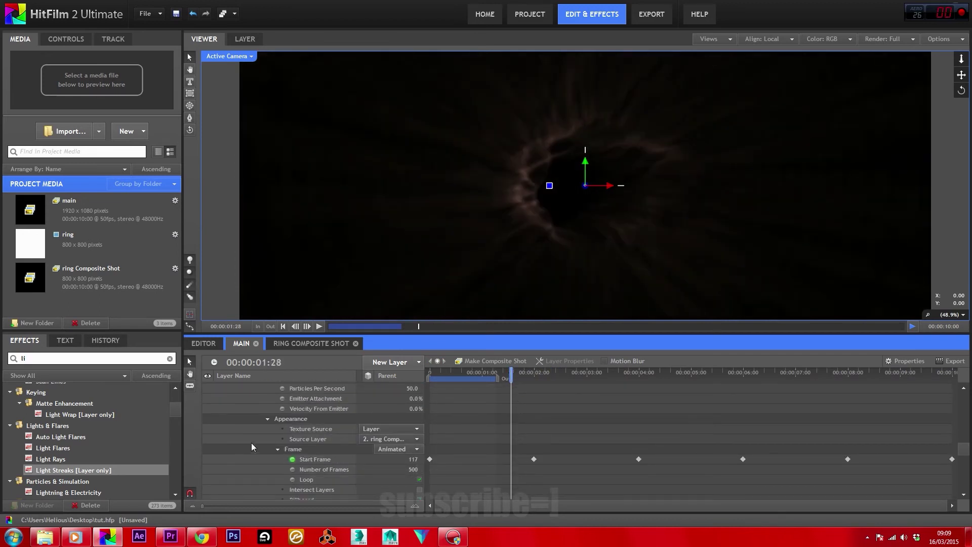
{"action": "scroll", "coordinate": [251, 442], "scroll_direction": "down", "scroll_amount": 6}
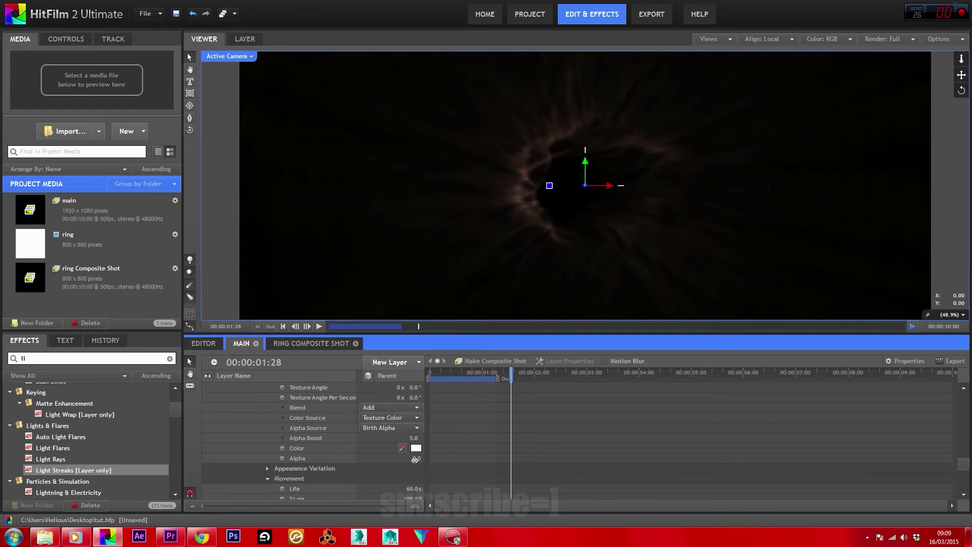
Set the animated texture's Number of Frames to 1 and the particles' Blend to Normal, checking at 2:11.
{"action": "scroll", "coordinate": [333, 415], "scroll_direction": "up", "scroll_amount": 12}
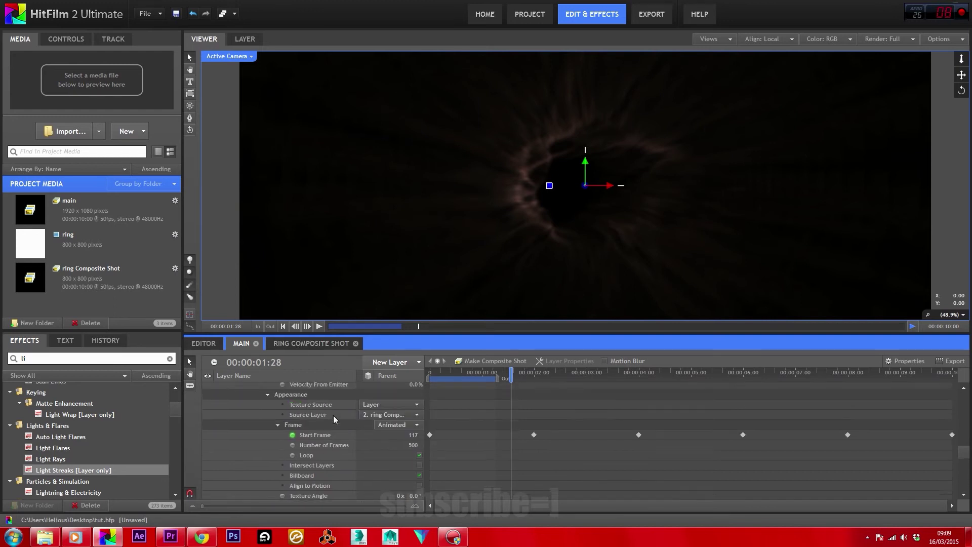
{"action": "scroll", "coordinate": [284, 456], "scroll_direction": "down", "scroll_amount": 10}
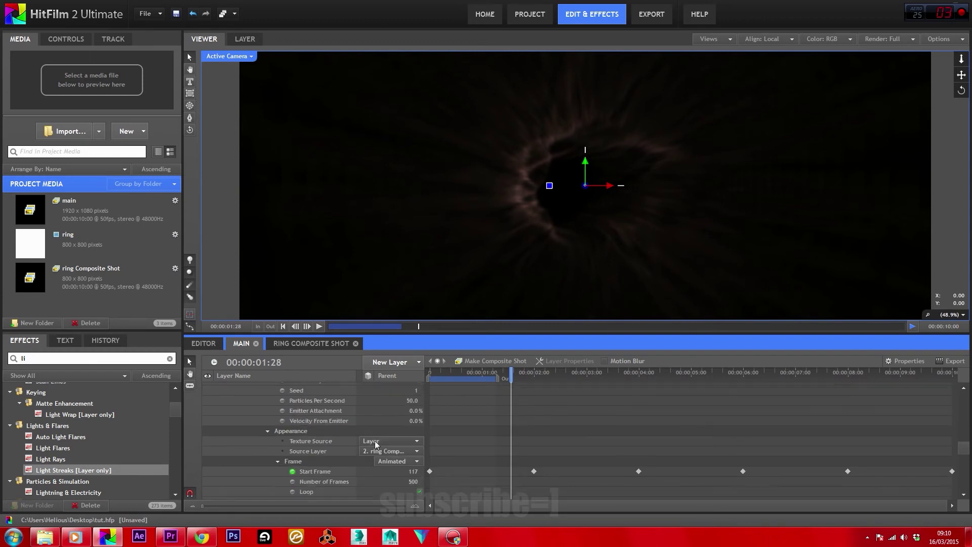
{"action": "type", "text": "1"}
{"action": "key", "text": "Return"}
{"action": "left_click_drag", "start_coordinate": [436, 373], "coordinate": [545, 380]}
{"action": "scroll", "coordinate": [391, 436], "scroll_direction": "down", "scroll_amount": 4}
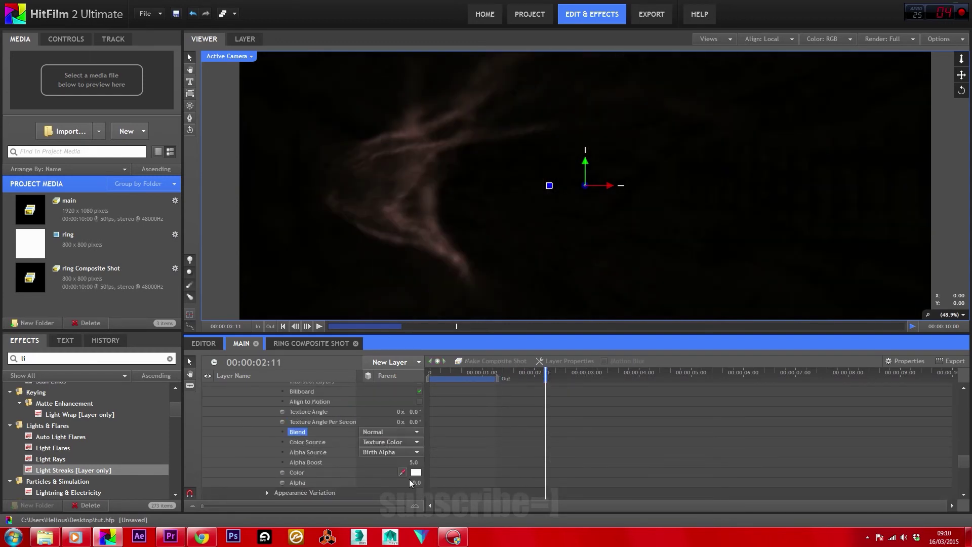
Try the particles' Alpha at 1.0, then use Alpha 0.1 with an Alpha Boost of 10.
{"action": "type", "text": "100"}
{"action": "key", "text": "Return"}
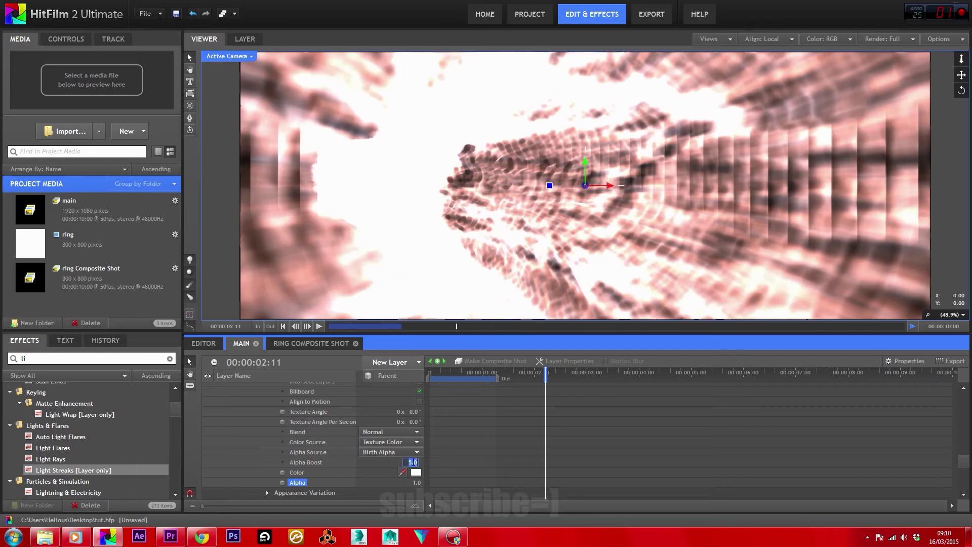
{"action": "type", "text": "0.1"}
{"action": "key", "text": "Return"}
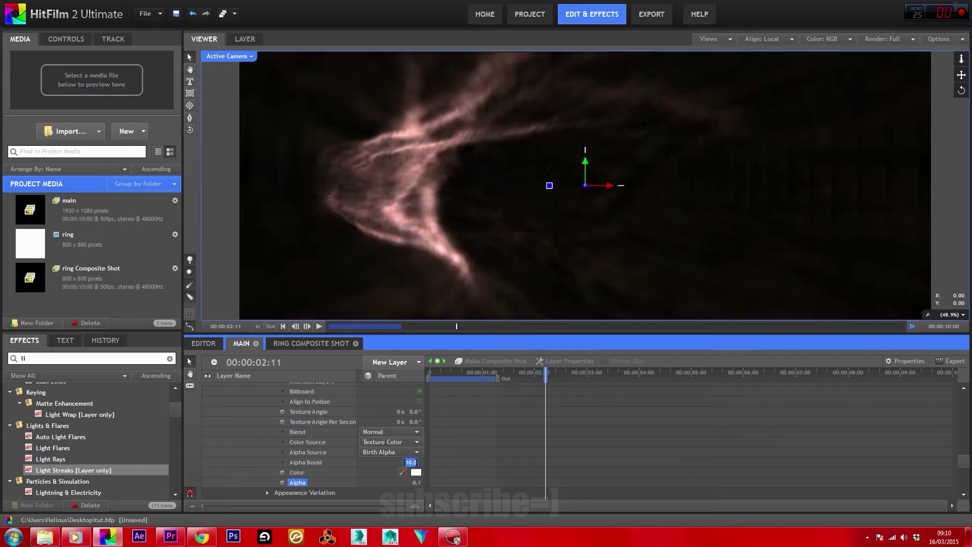
{"action": "key", "text": "Return"}
Turn on the particle simulator layer's motion blur and set the particles' Alpha Boost to 20.
{"action": "scroll", "coordinate": [359, 446], "scroll_direction": "up", "scroll_amount": 5}
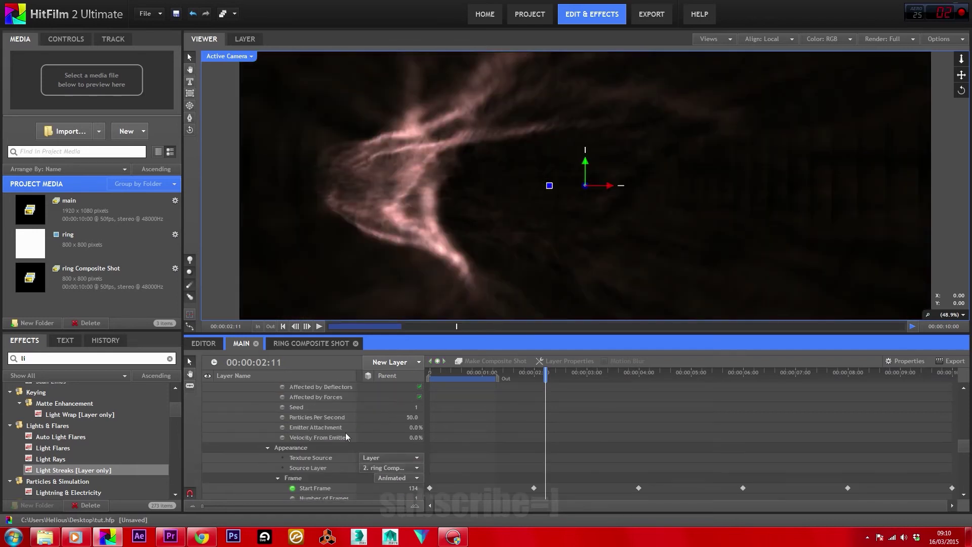
{"action": "scroll", "coordinate": [411, 449], "scroll_direction": "down", "scroll_amount": 5}
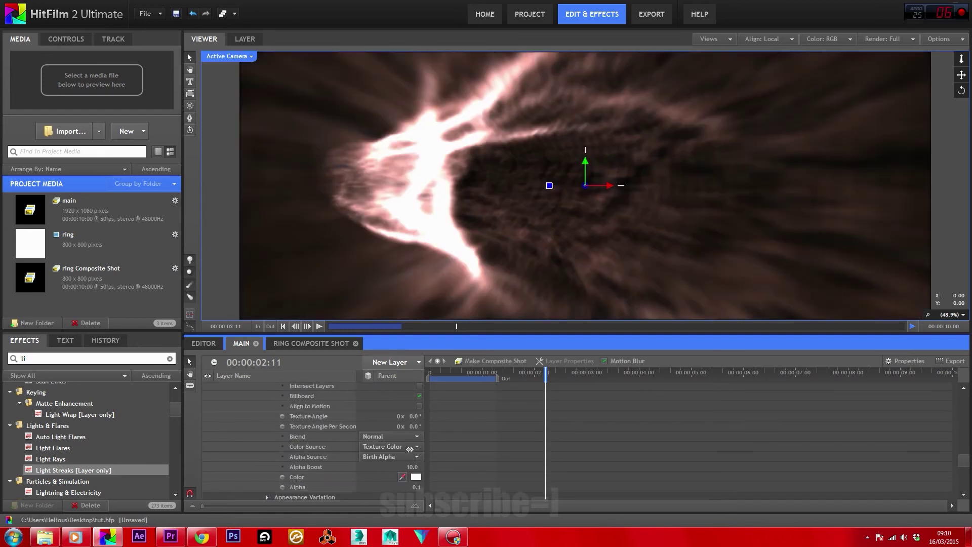
{"action": "double_click", "coordinate": [411, 466]}
{"action": "type", "text": "0."}
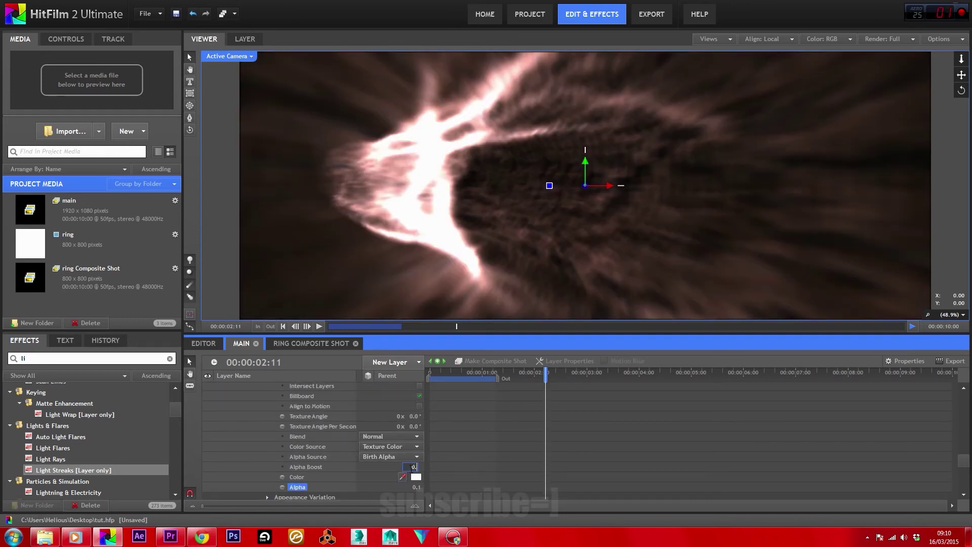
{"action": "key", "text": "Return"}
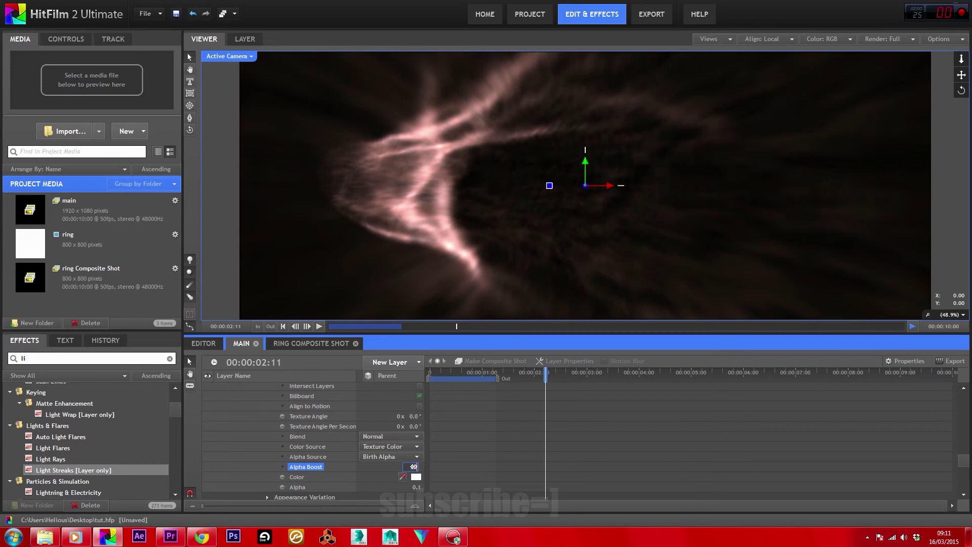
{"action": "type", "text": "20"}
Lower the particles' Alpha to a value below 0.1 and check the vortex at 2:26.
{"action": "double_click", "coordinate": [417, 486]}
{"action": "type", "text": "0"}
{"action": "key", "text": "Return"}
{"action": "key", "text": "space"}
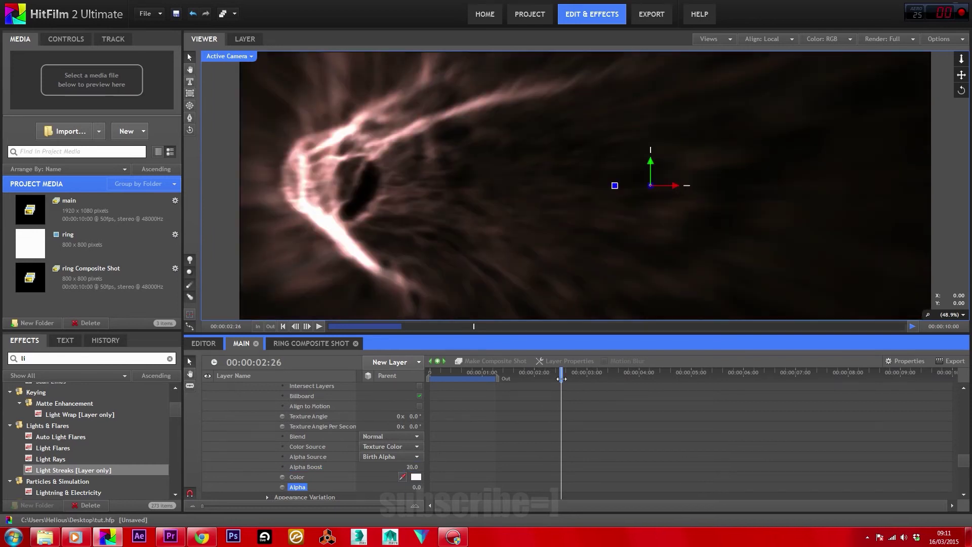
Try raising the particle system's Particles Per Second to 100 and check the vortex at 3:39.
{"action": "scroll", "coordinate": [435, 428], "scroll_direction": "up", "scroll_amount": 5}
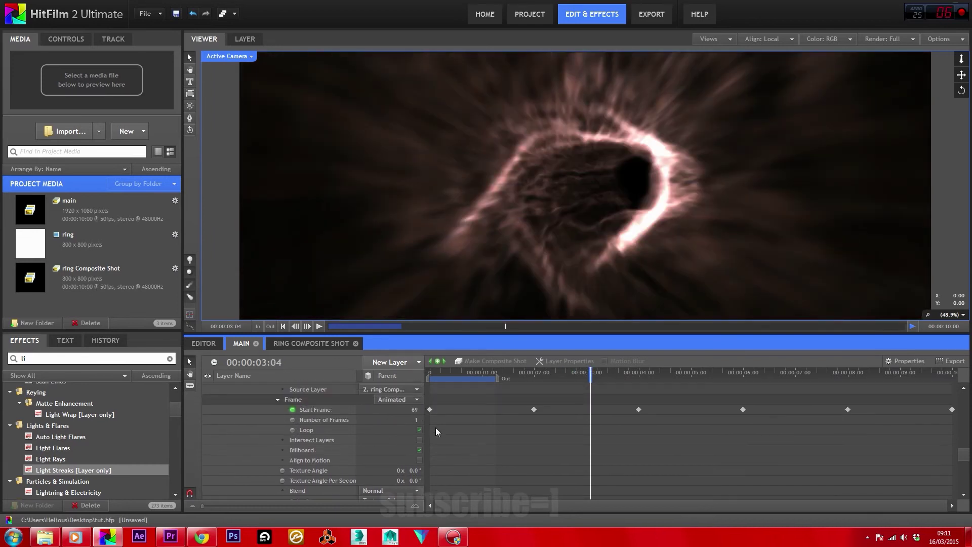
{"action": "double_click", "coordinate": [411, 404]}
{"action": "type", "text": "100"}
{"action": "key", "text": "Return"}
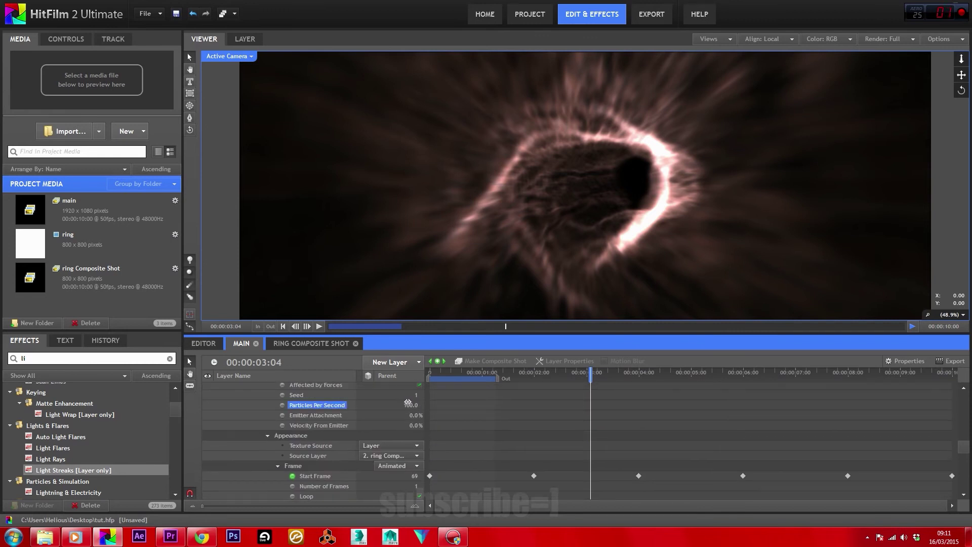
{"action": "scroll", "coordinate": [422, 438], "scroll_direction": "down", "scroll_amount": 5}
{"action": "left_click", "coordinate": [416, 444]}
{"action": "left_click_drag", "start_coordinate": [413, 424], "coordinate": [627, 373]}
{"action": "scroll", "coordinate": [476, 397], "scroll_direction": "up", "scroll_amount": 10}
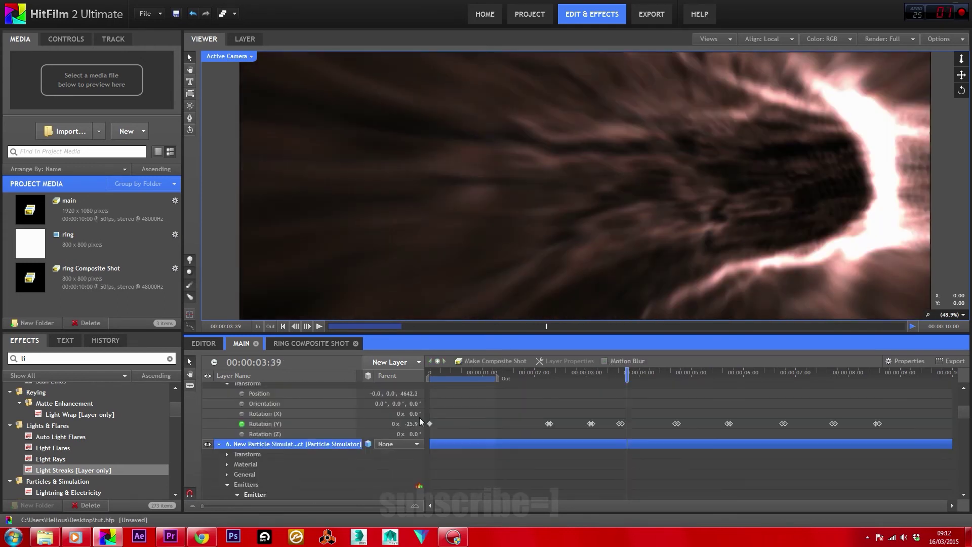
Add a new light layer to the main composite shot.
{"action": "scroll", "coordinate": [400, 437], "scroll_direction": "down", "scroll_amount": 5}
{"action": "left_click", "coordinate": [364, 434]}
{"action": "scroll", "coordinate": [365, 432], "scroll_direction": "up", "scroll_amount": 1}
{"action": "left_click", "coordinate": [390, 362]}
{"action": "left_click", "coordinate": [395, 487]}
Parent the new light to the point that carries the camera, checking the scene from the Top view.
{"action": "left_click", "coordinate": [238, 57]}
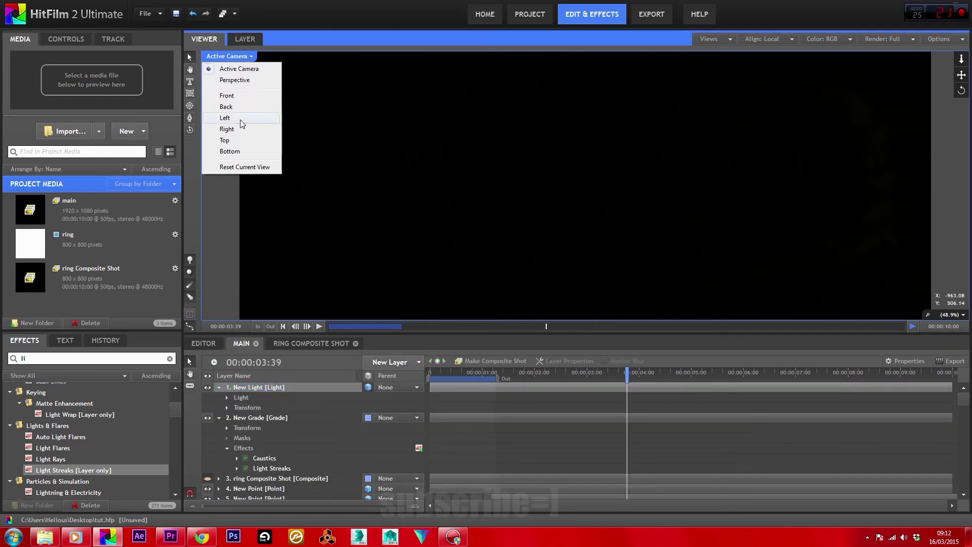
{"action": "left_click", "coordinate": [224, 140]}
{"action": "mouse_move", "coordinate": [464, 374]}
{"action": "left_mouse_down"}
{"action": "mouse_move", "coordinate": [429, 374]}
{"action": "mouse_move", "coordinate": [514, 387]}
{"action": "mouse_move", "coordinate": [411, 386]}
{"action": "mouse_move", "coordinate": [456, 376]}
{"action": "mouse_move", "coordinate": [684, 379]}
{"action": "mouse_move", "coordinate": [450, 381]}
{"action": "left_mouse_up"}
{"action": "left_click", "coordinate": [398, 387]}
{"action": "left_click", "coordinate": [395, 444]}
{"action": "left_click", "coordinate": [410, 387]}
Set the light's Falloff to Linear and the particle system's Particles Per Second to 50.
{"action": "left_click", "coordinate": [395, 434]}
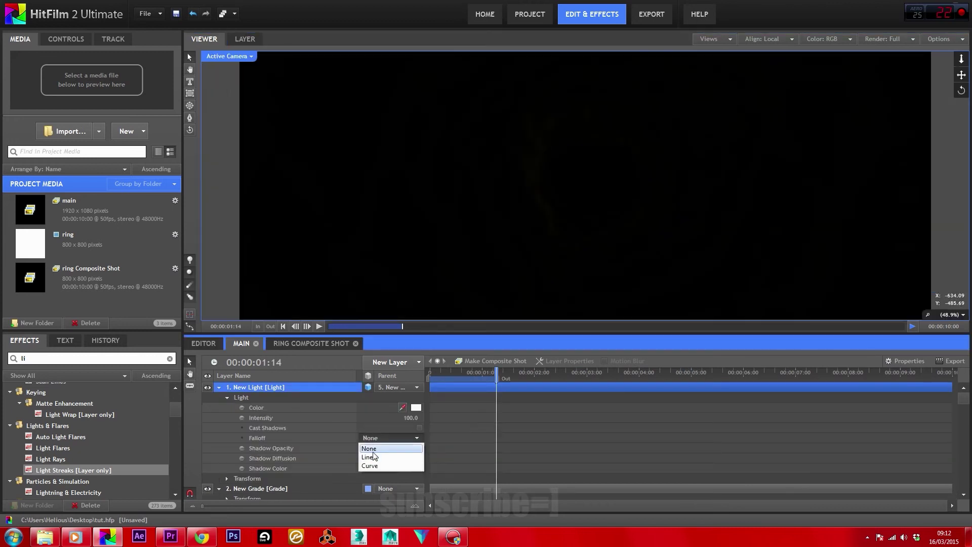
{"action": "left_click", "coordinate": [306, 429]}
{"action": "scroll", "coordinate": [310, 420], "scroll_direction": "down", "scroll_amount": 8}
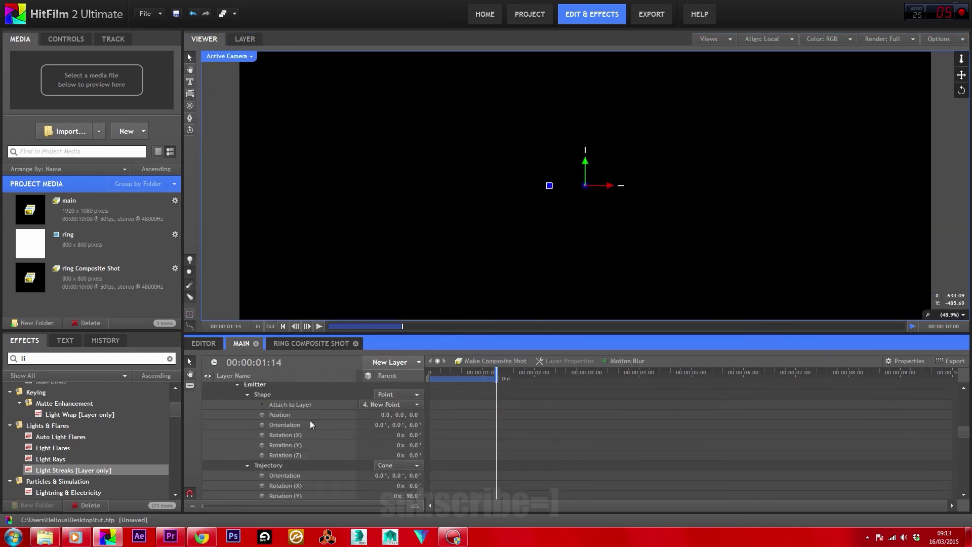
Go to the first frame in the Top view and set the light's parent to None.
{"action": "left_click", "coordinate": [228, 56]}
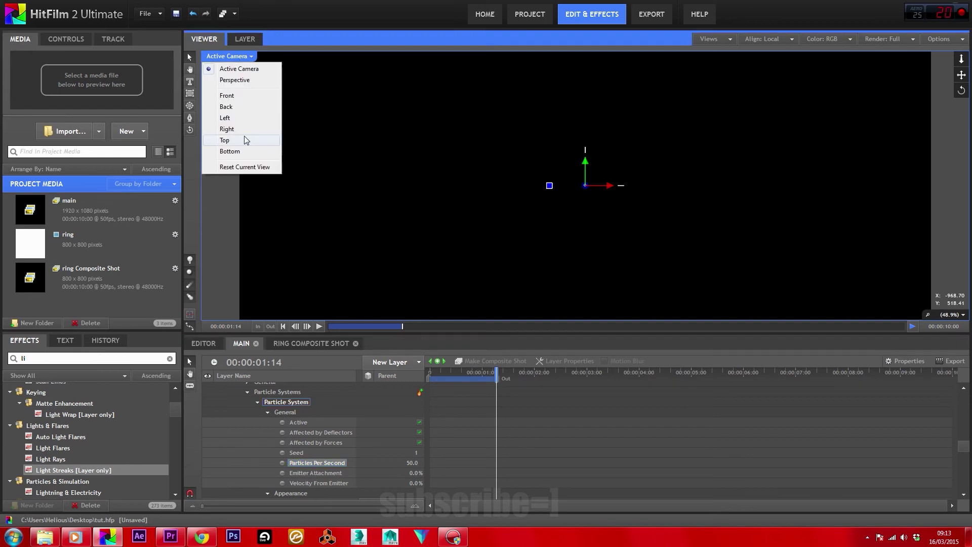
{"action": "left_click", "coordinate": [238, 138]}
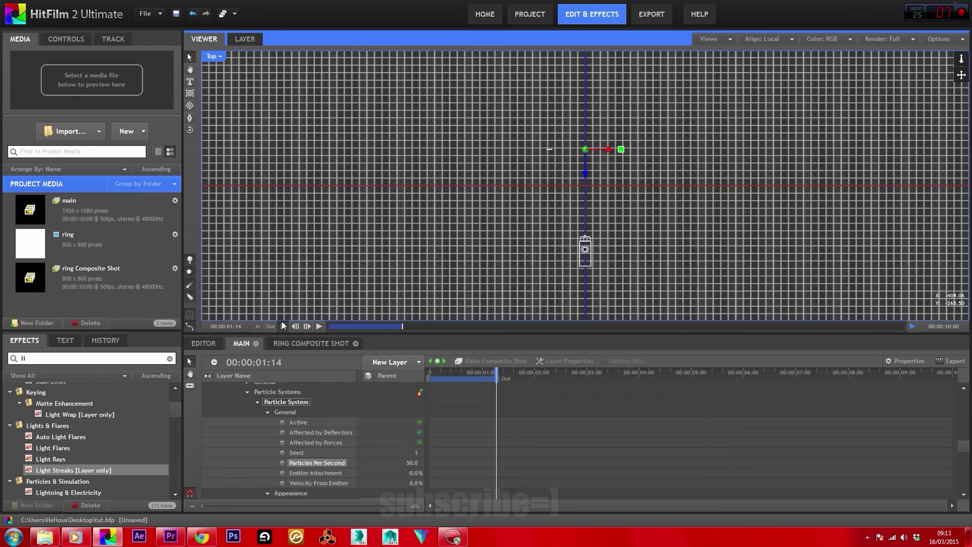
{"action": "key", "text": "Home"}
{"action": "scroll", "coordinate": [325, 405], "scroll_direction": "up", "scroll_amount": 10}
{"action": "left_click", "coordinate": [338, 387]}
{"action": "left_click", "coordinate": [397, 386]}
{"action": "left_click", "coordinate": [390, 398]}
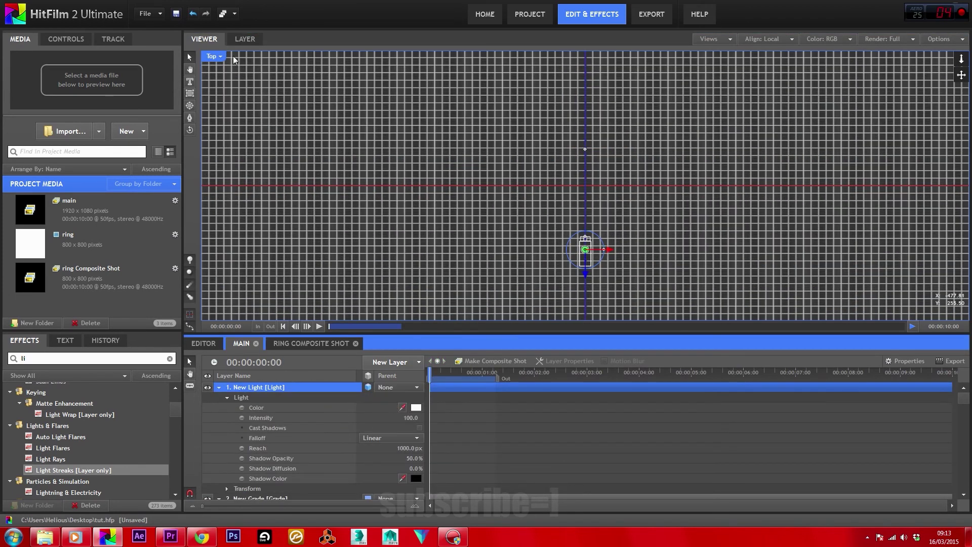
Adjust the light's vertical position in the Front view and return to the Active Camera view at 1:14.
{"action": "left_click", "coordinate": [213, 55]}
{"action": "left_click", "coordinate": [233, 97]}
{"action": "left_click_drag", "start_coordinate": [588, 129], "coordinate": [587, 165]}
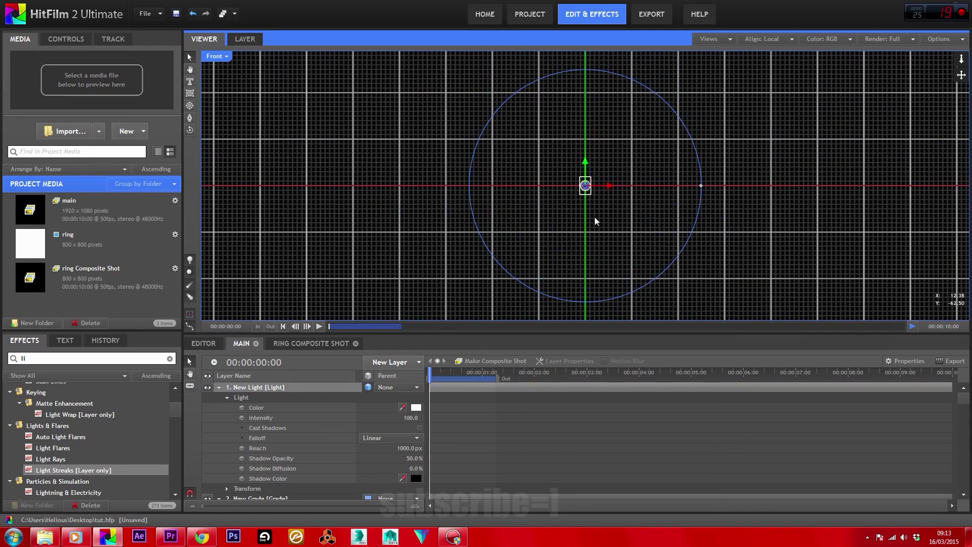
{"action": "scroll", "coordinate": [390, 388], "scroll_direction": "down", "scroll_amount": 5}
{"action": "key", "text": "space"}
{"action": "left_click", "coordinate": [220, 60]}
{"action": "left_click", "coordinate": [221, 68]}
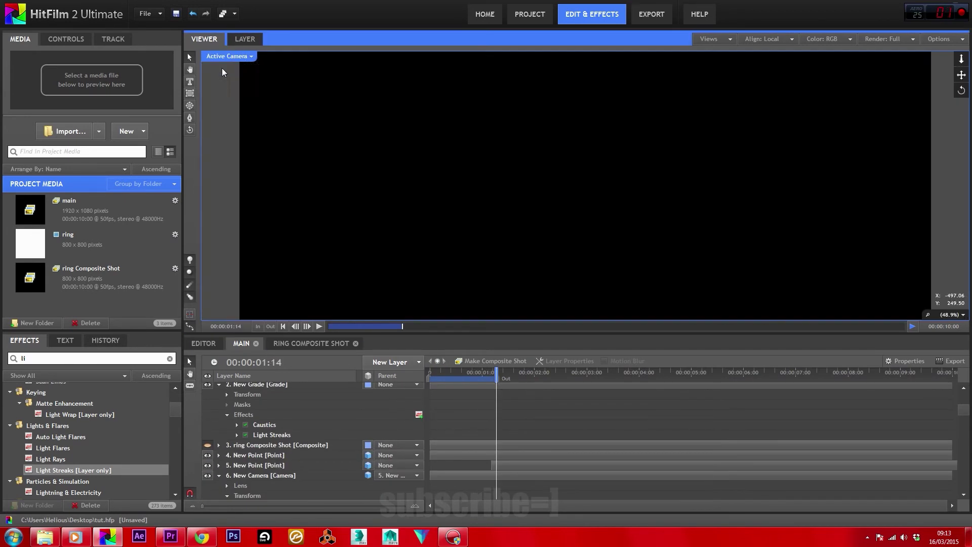
Show the Active Camera and Top views side by side and move the light just ahead of the camera.
{"action": "left_click", "coordinate": [712, 39]}
{"action": "left_click", "coordinate": [715, 86]}
{"action": "scroll", "coordinate": [767, 198], "scroll_direction": "down", "scroll_amount": 3}
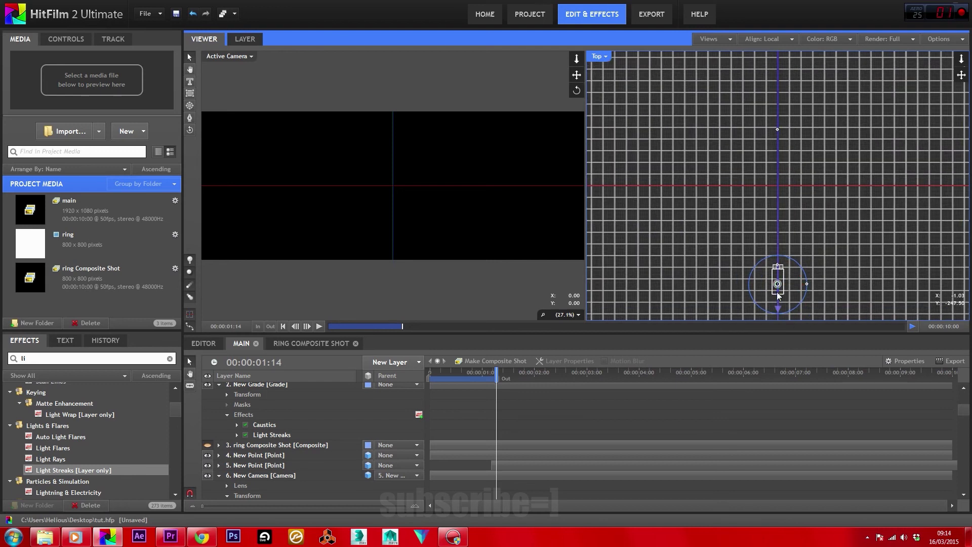
{"action": "left_click", "coordinate": [779, 295]}
Move the light layer below the camera layer, directly above the particle simulator, and collapse its properties.
{"action": "scroll", "coordinate": [219, 383], "scroll_direction": "up", "scroll_amount": 5}
{"action": "left_click_drag", "start_coordinate": [253, 387], "coordinate": [259, 444]}
{"action": "left_click", "coordinate": [218, 438]}
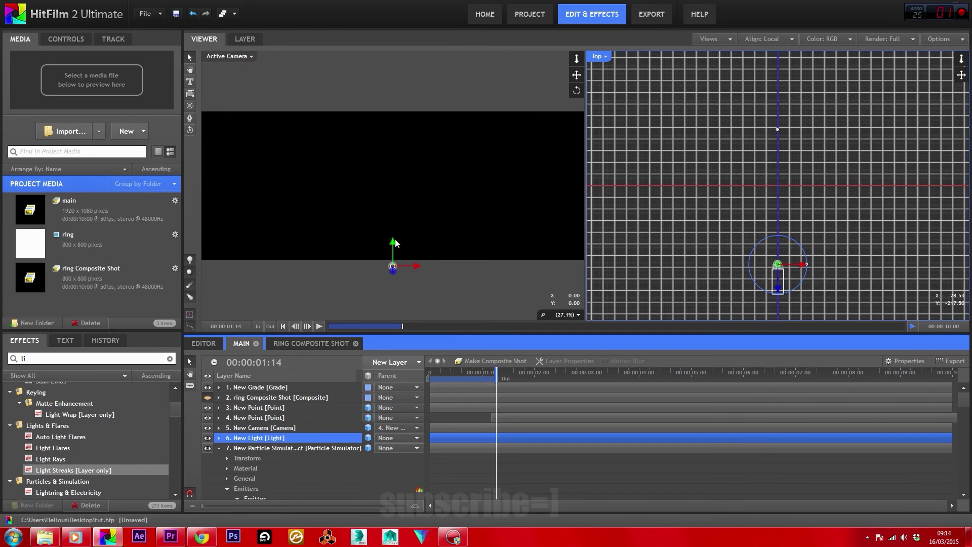
Fine-tune the light's position near the camera and parent it to layer 4, the point that carries the camera.
{"action": "left_click", "coordinate": [398, 204]}
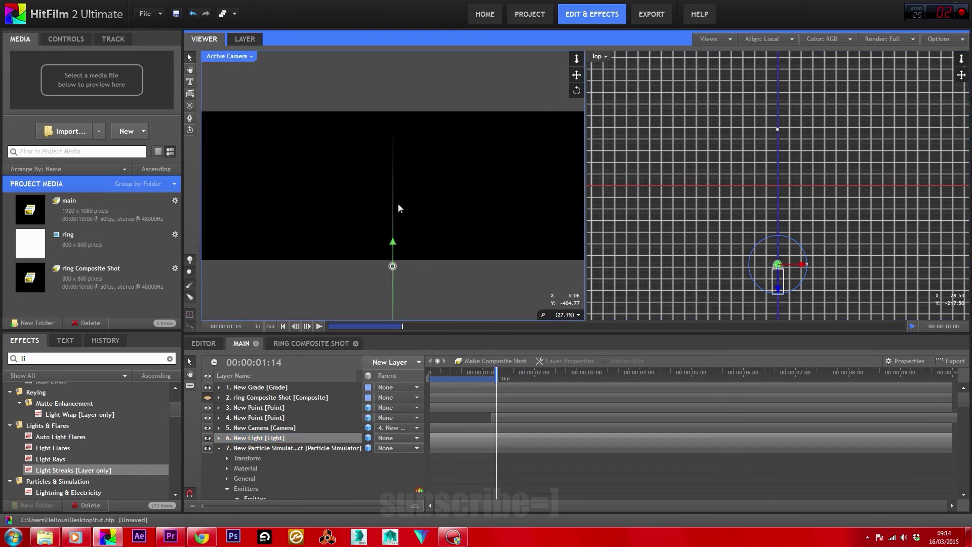
{"action": "left_click", "coordinate": [778, 292]}
{"action": "left_click", "coordinate": [297, 439]}
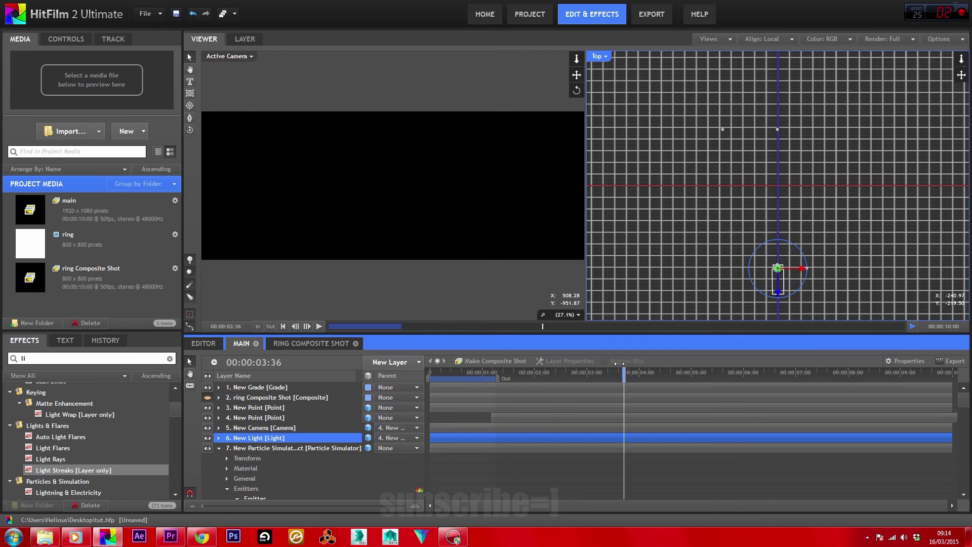
Set the light's Reach to 8000 px and check the vortex lighting at 4:49.
{"action": "left_click", "coordinate": [218, 439]}
{"action": "left_click", "coordinate": [393, 440]}
{"action": "left_click", "coordinate": [396, 449]}
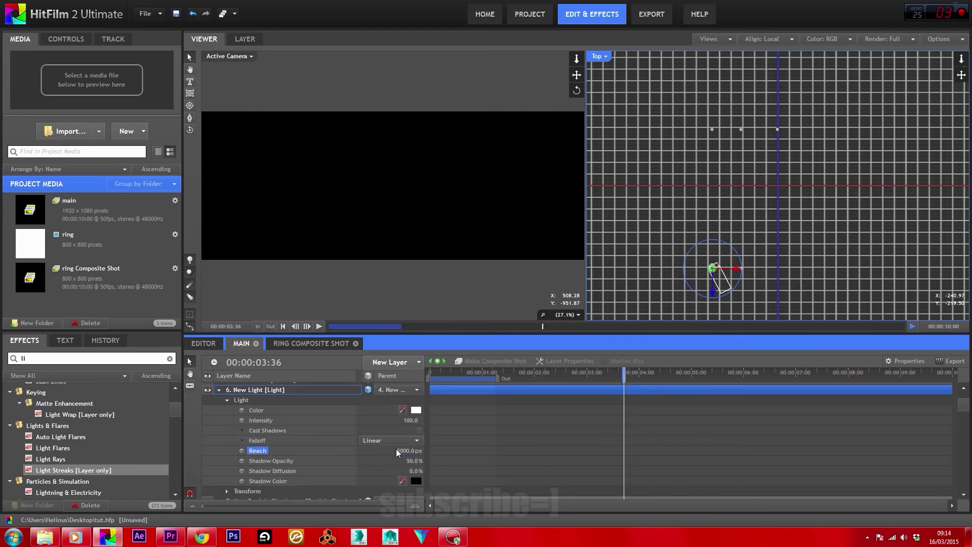
{"action": "left_click", "coordinate": [404, 450]}
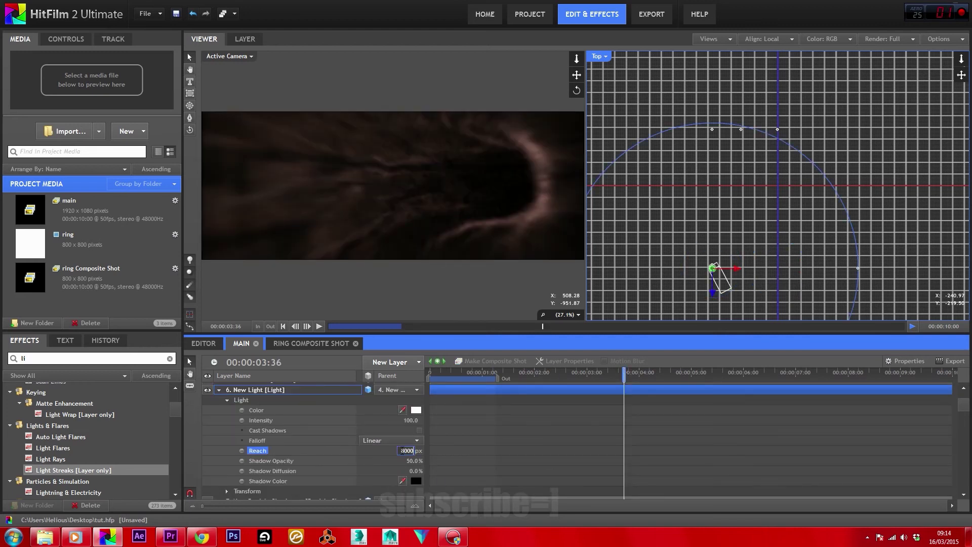
{"action": "key", "text": "Return"}
{"action": "left_click_drag", "start_coordinate": [651, 370], "coordinate": [690, 370]}
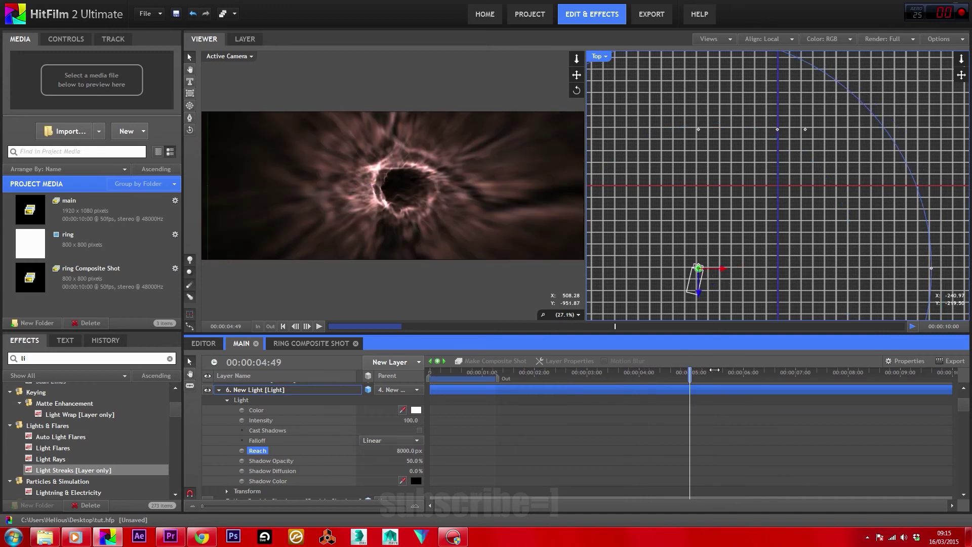
Set the particle system's Alpha Boost to 20 with the playhead at 5:39.
{"action": "left_click", "coordinate": [732, 372]}
{"action": "scroll", "coordinate": [370, 463], "scroll_direction": "down", "scroll_amount": 10}
{"action": "left_click", "coordinate": [412, 460]}
{"action": "scroll", "coordinate": [418, 448], "scroll_direction": "down", "scroll_amount": 5}
{"action": "left_click", "coordinate": [414, 438]}
{"action": "type", "text": "20"}
{"action": "key", "text": "Return"}
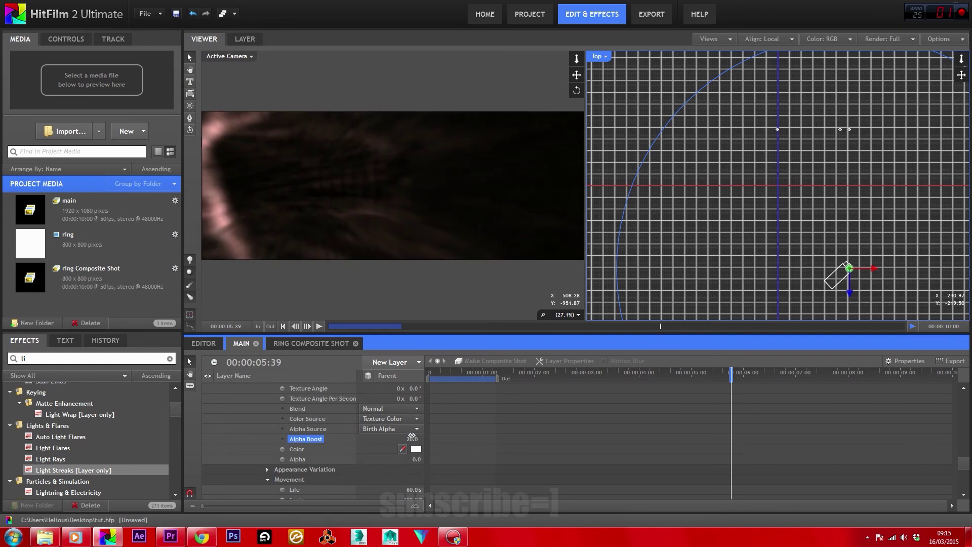
{"action": "key", "text": "Return"}
Preview the vortex animation from the start in a single Active Camera view.
{"action": "left_click", "coordinate": [345, 326]}
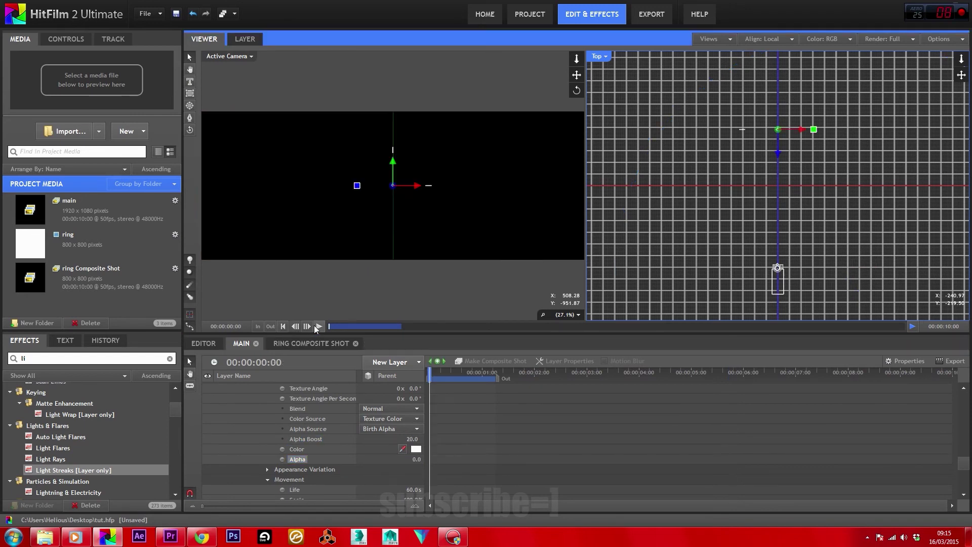
{"action": "left_click", "coordinate": [914, 326]}
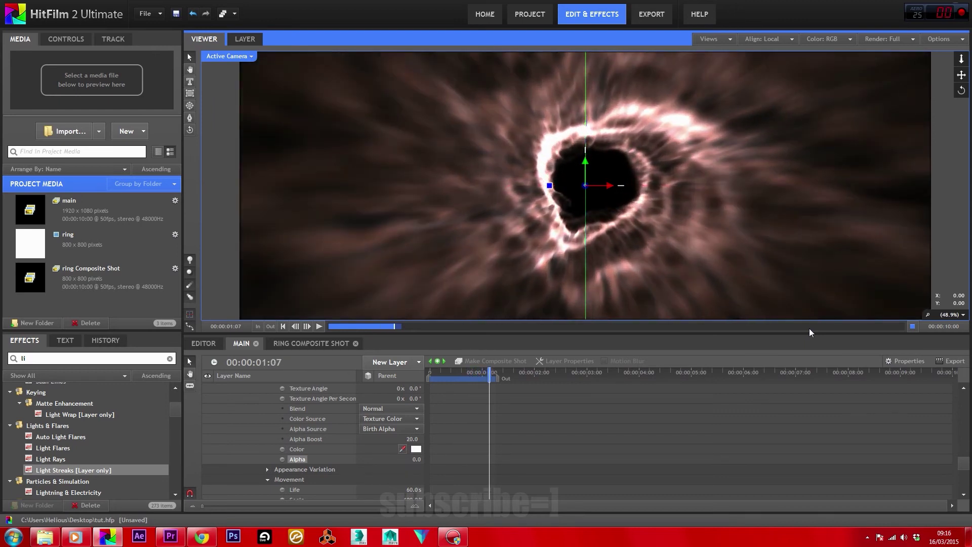
{"action": "left_click", "coordinate": [283, 327]}
{"action": "left_click", "coordinate": [319, 326]}
Set the camera's Zoom to 1000 and check the framing at 5:13.
{"action": "scroll", "coordinate": [315, 413], "scroll_direction": "down", "scroll_amount": 5}
{"action": "scroll", "coordinate": [265, 417], "scroll_direction": "up", "scroll_amount": 3}
{"action": "left_click", "coordinate": [219, 422]}
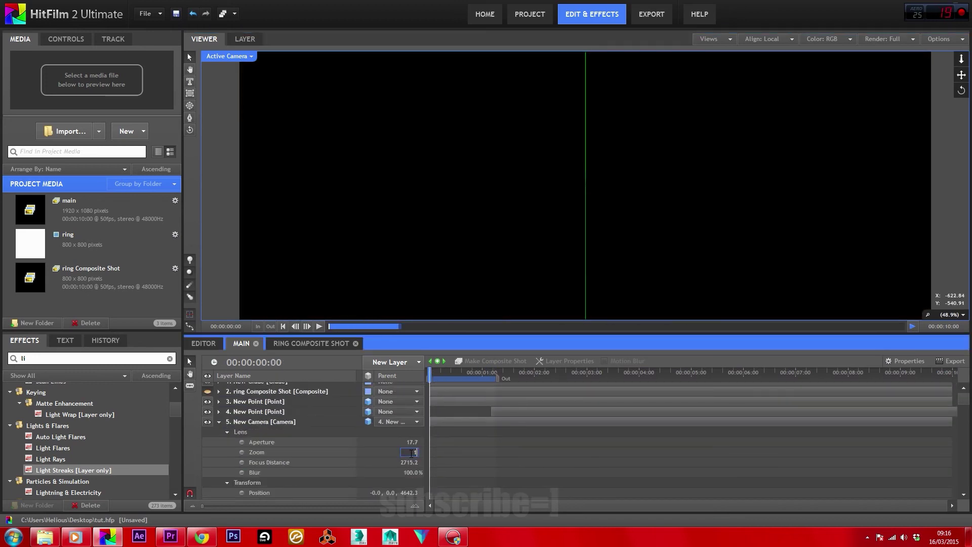
{"action": "left_click", "coordinate": [257, 452]}
{"action": "left_click_drag", "start_coordinate": [469, 372], "coordinate": [705, 406]}
{"action": "scroll", "coordinate": [473, 404], "scroll_direction": "down", "scroll_amount": 3}
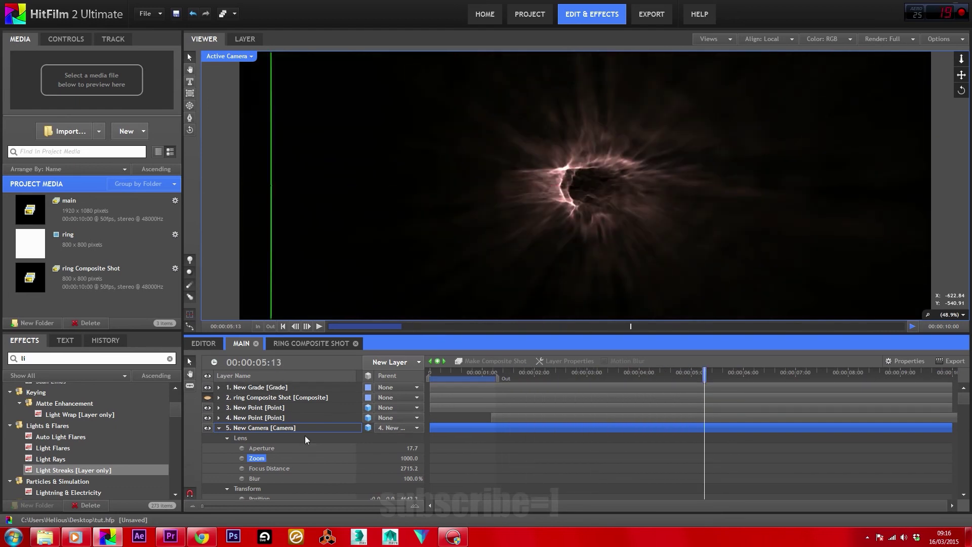
Lower the light's Reach to 7000 px and finally to 6000 px.
{"action": "left_click", "coordinate": [221, 428]}
{"action": "left_click", "coordinate": [416, 484]}
{"action": "type", "text": "7000"}
{"action": "key", "text": "Return"}
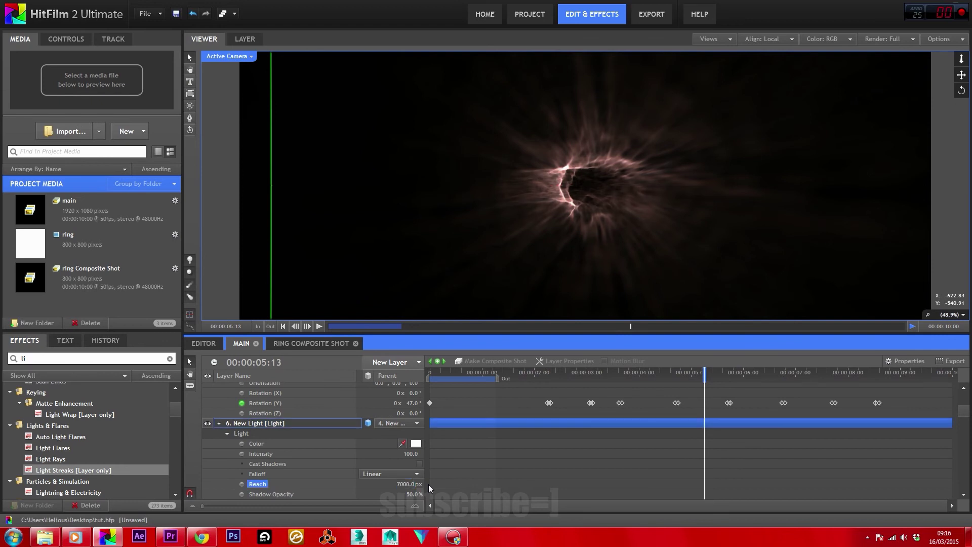
{"action": "left_click", "coordinate": [410, 484]}
{"action": "type", "text": "6000"}
{"action": "key", "text": "Return"}
Move the light slightly back along its Z axis in the Top view and check the result in the Active Camera view around 1:26.
{"action": "left_click", "coordinate": [223, 141]}
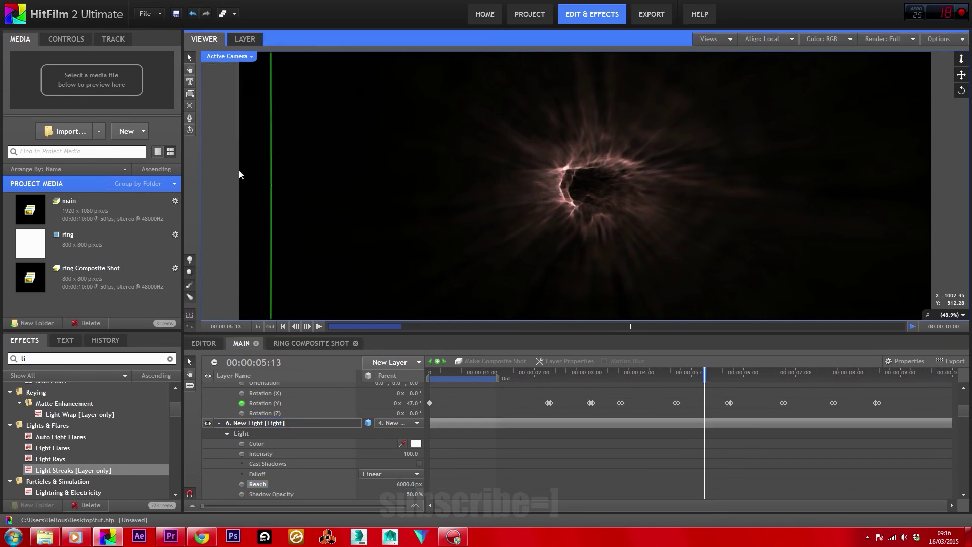
{"action": "key", "text": "t"}
{"action": "key", "text": "Home"}
{"action": "left_click", "coordinate": [585, 260]}
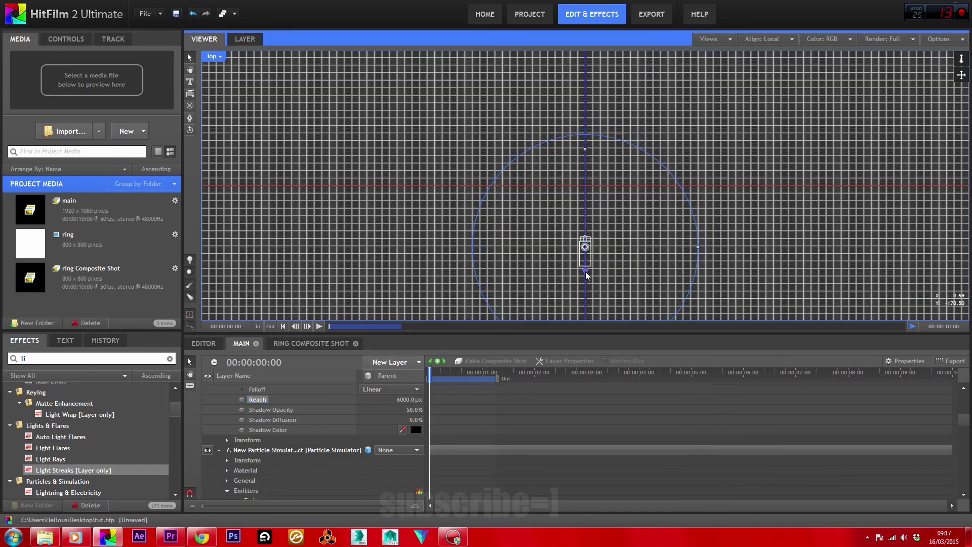
{"action": "left_click", "coordinate": [221, 55]}
{"action": "left_click", "coordinate": [223, 67]}
{"action": "left_click", "coordinate": [448, 373]}
{"action": "key", "text": "space"}
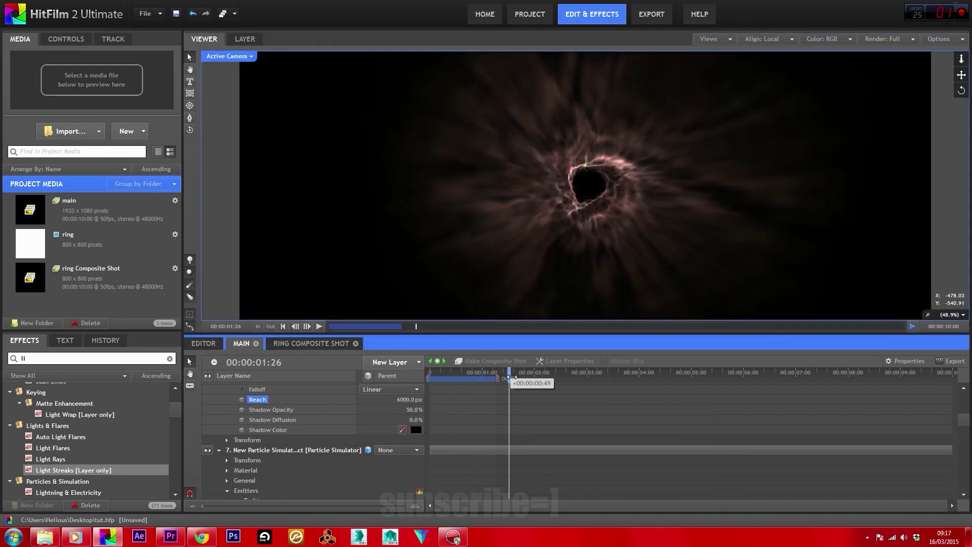
Set the particle system's Alpha Boost to 30.
{"action": "scroll", "coordinate": [316, 440], "scroll_direction": "down", "scroll_amount": 10}
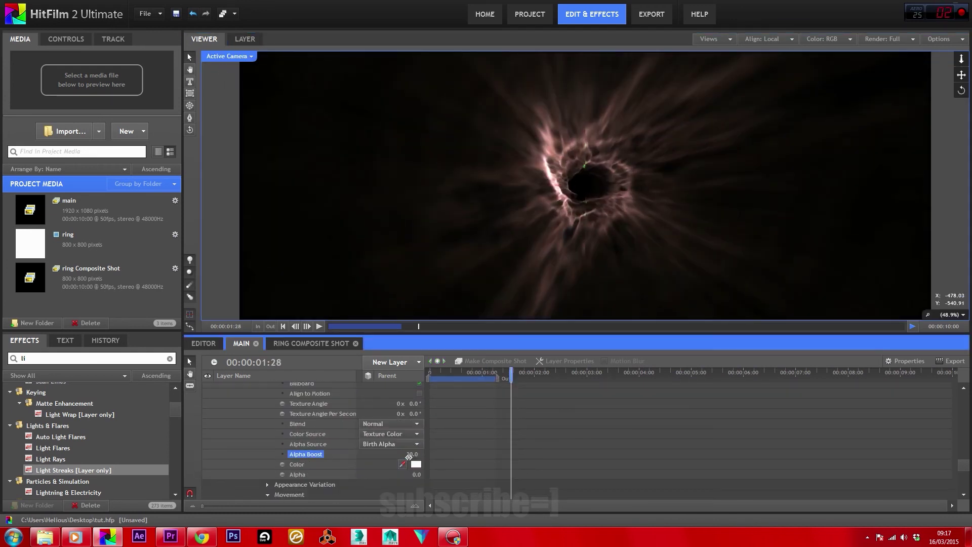
{"action": "left_click_drag", "start_coordinate": [413, 454], "coordinate": [414, 454]}
Move the Caustics effect below Light Streaks on the grade layer and expand its properties.
{"action": "scroll", "coordinate": [356, 423], "scroll_direction": "up", "scroll_amount": 10}
{"action": "left_click", "coordinate": [216, 383]}
{"action": "left_click", "coordinate": [262, 428]}
{"action": "left_click_drag", "start_coordinate": [261, 431], "coordinate": [266, 438]}
{"action": "left_click", "coordinate": [237, 437]}
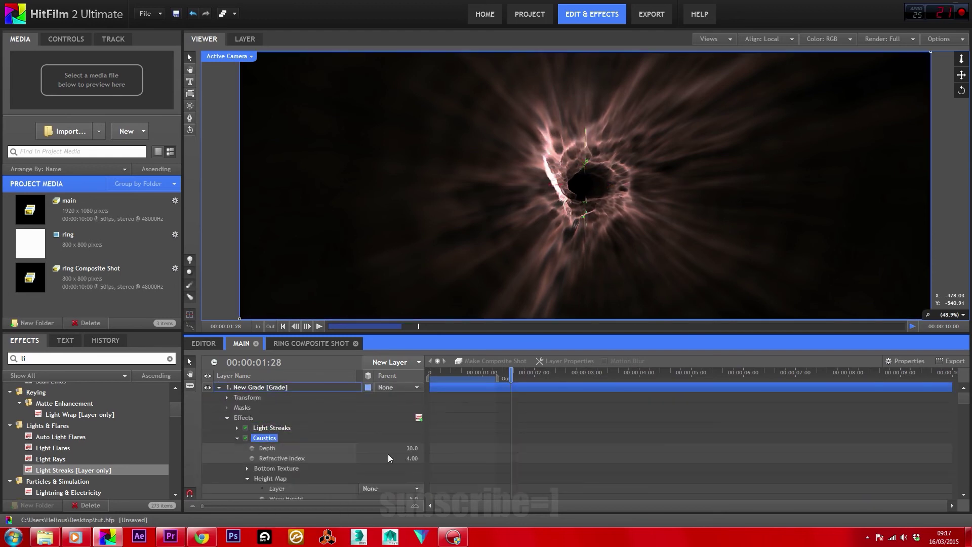
Open the Wave Height value of the Caustics Height Map and move the playhead to 1:49.
{"action": "left_click", "coordinate": [469, 446]}
{"action": "scroll", "coordinate": [355, 446], "scroll_direction": "down", "scroll_amount": 3}
{"action": "left_click", "coordinate": [407, 427]}
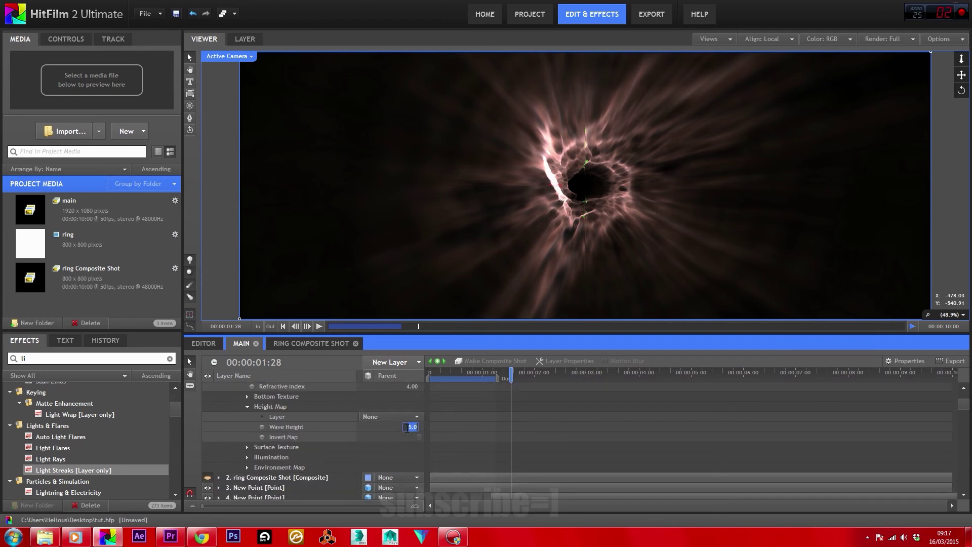
{"action": "left_click_drag", "start_coordinate": [555, 372], "coordinate": [532, 374]}
Set the particle system's Particles Per Second to 100 and lower its Alpha to 0.0.
{"action": "scroll", "coordinate": [394, 426], "scroll_direction": "down", "scroll_amount": 1}
{"action": "scroll", "coordinate": [400, 430], "scroll_direction": "down", "scroll_amount": 10}
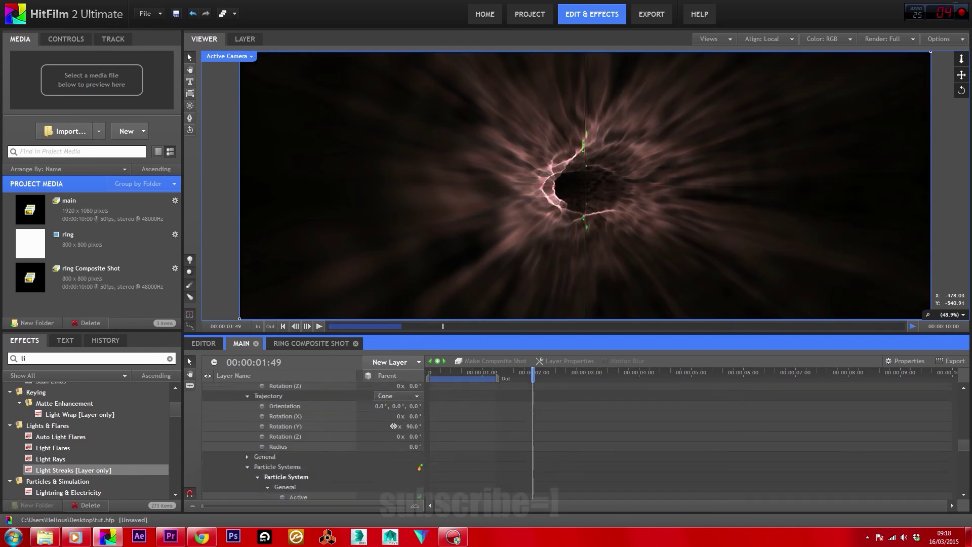
{"action": "left_click", "coordinate": [411, 441]}
{"action": "scroll", "coordinate": [430, 442], "scroll_direction": "down", "scroll_amount": 5}
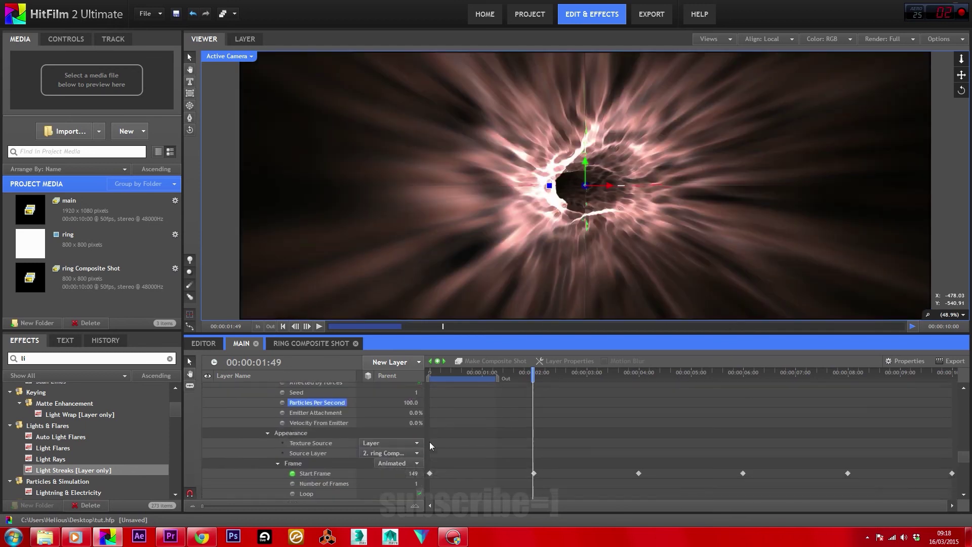
{"action": "left_click", "coordinate": [414, 476]}
{"action": "type", "text": "0"}
{"action": "key", "text": "Return"}
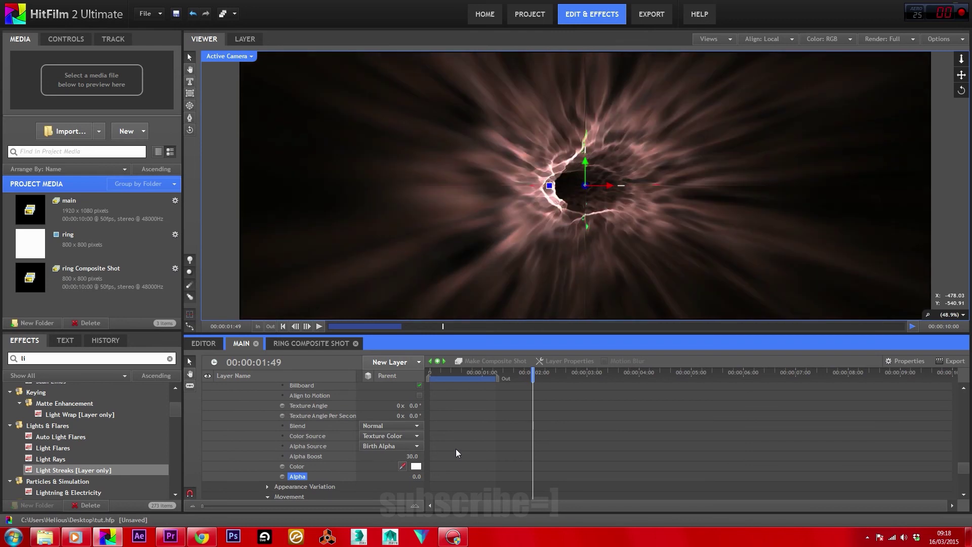
Enlarge the viewer, RAM preview the animation from the start to 5:31 and play it back.
{"action": "left_click", "coordinate": [283, 326]}
{"action": "left_click_drag", "start_coordinate": [402, 329], "coordinate": [916, 374]}
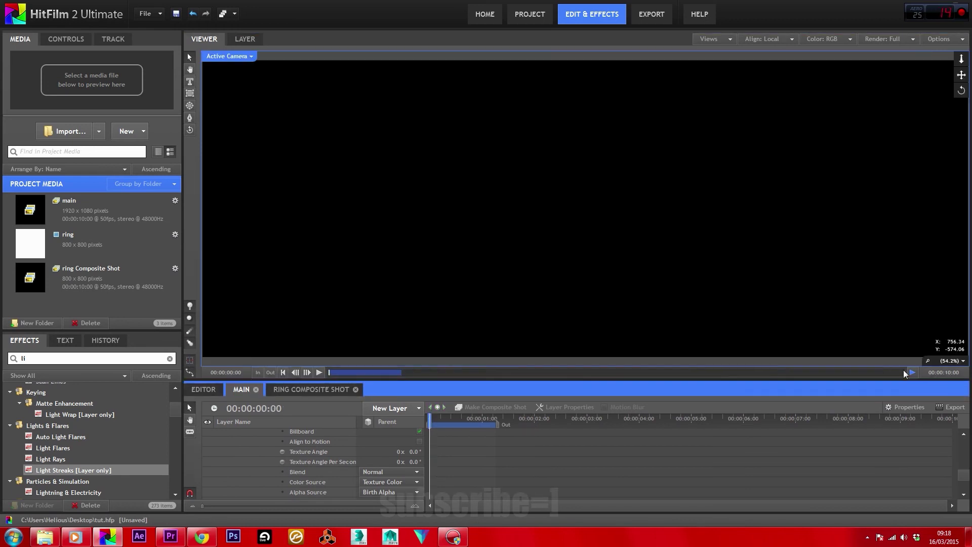
{"action": "key", "text": "space"}
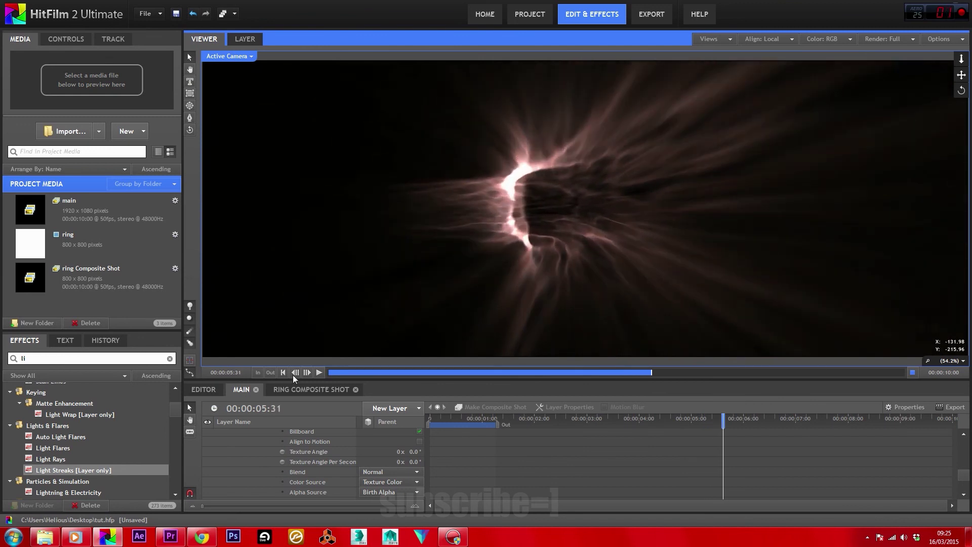
{"action": "left_click", "coordinate": [319, 373]}
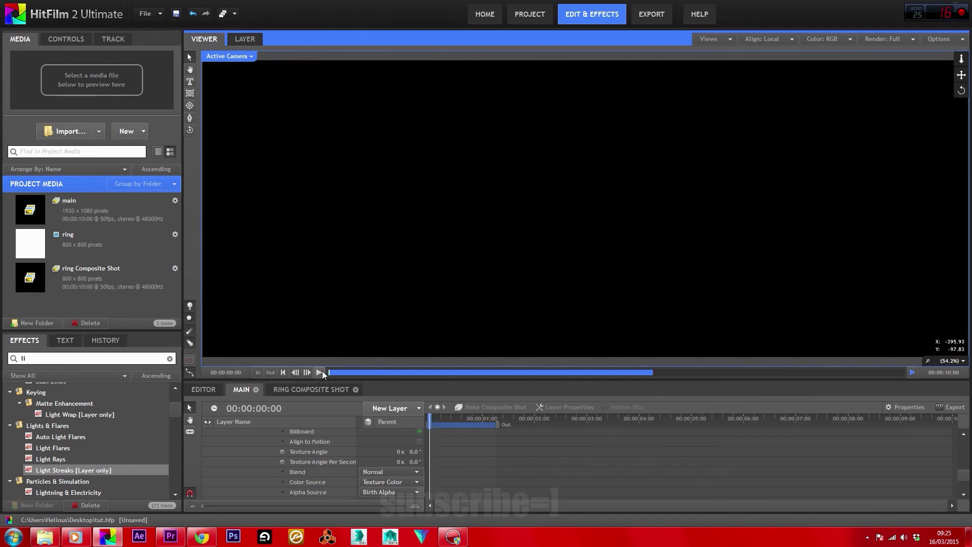
{"action": "key", "text": "space"}
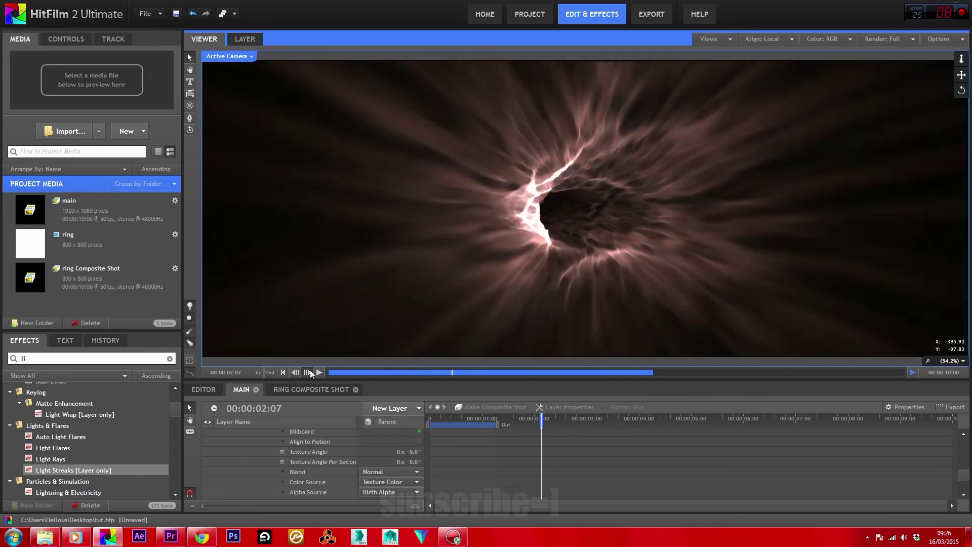
{"action": "left_click", "coordinate": [319, 373]}
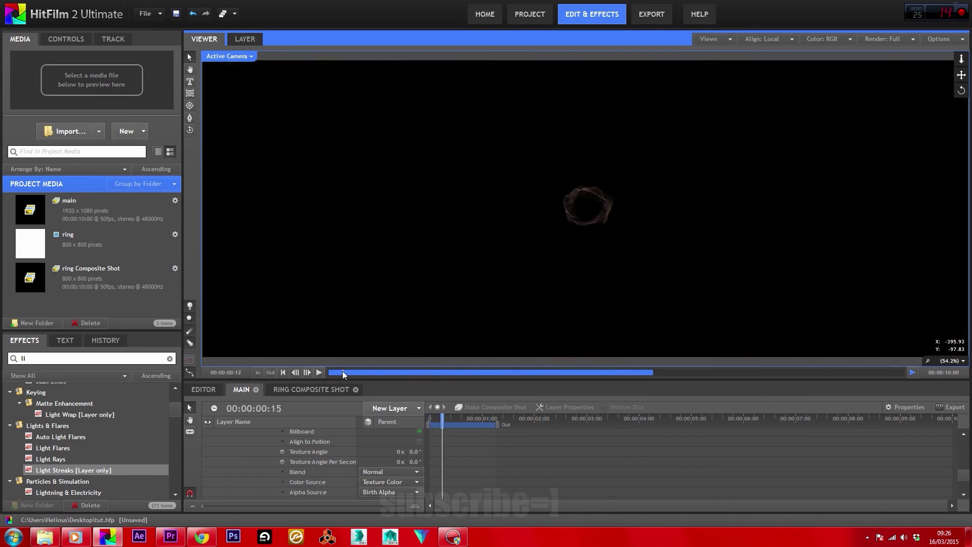
Retime the camera's Rotation (Y) keyframes unevenly, moving pairs to about 3.4, 5, 5.5, 7.3 and 8.9 seconds.
{"action": "scroll", "coordinate": [354, 466], "scroll_direction": "up", "scroll_amount": 5}
{"action": "left_click", "coordinate": [409, 479]}
{"action": "left_click", "coordinate": [528, 418]}
{"action": "scroll", "coordinate": [500, 477], "scroll_direction": "down", "scroll_amount": 5}
{"action": "left_click_drag", "start_coordinate": [527, 418], "coordinate": [580, 425]}
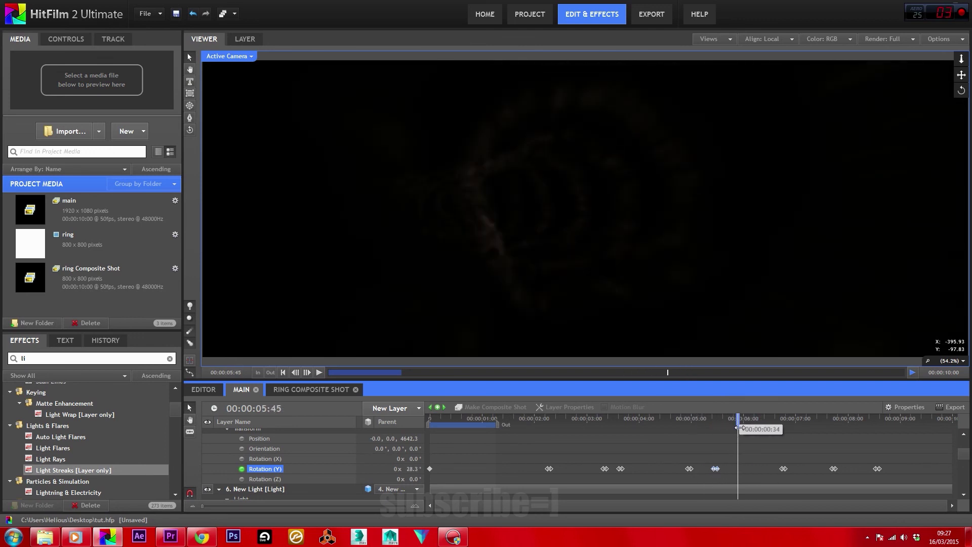
{"action": "left_click_drag", "start_coordinate": [870, 424], "coordinate": [878, 425]}
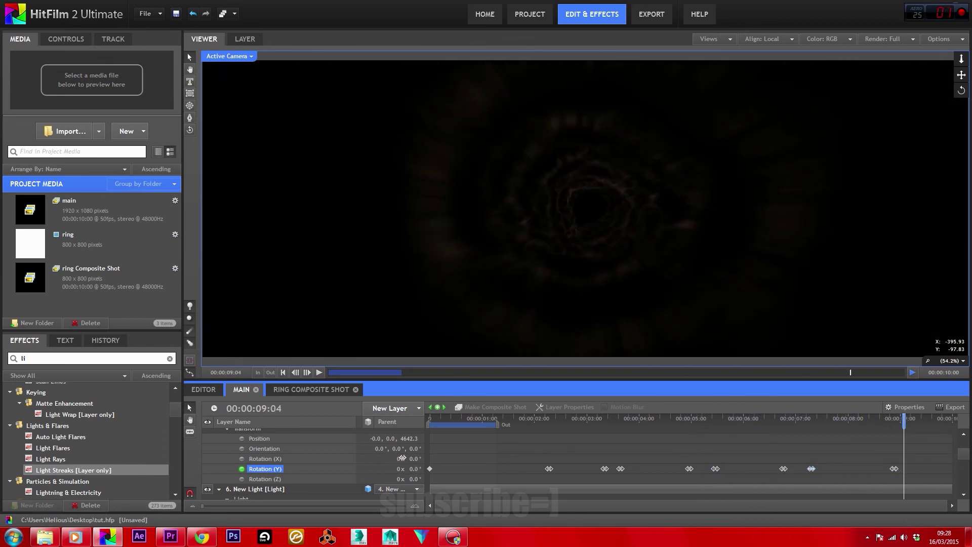
{"action": "scroll", "coordinate": [370, 457], "scroll_direction": "down", "scroll_amount": 10}
{"action": "left_click", "coordinate": [832, 418]}
{"action": "left_click", "coordinate": [317, 459]}
{"action": "mouse_move", "coordinate": [522, 419]}
{"action": "left_mouse_down"}
{"action": "mouse_move", "coordinate": [479, 419]}
{"action": "mouse_move", "coordinate": [538, 419]}
{"action": "left_mouse_up"}
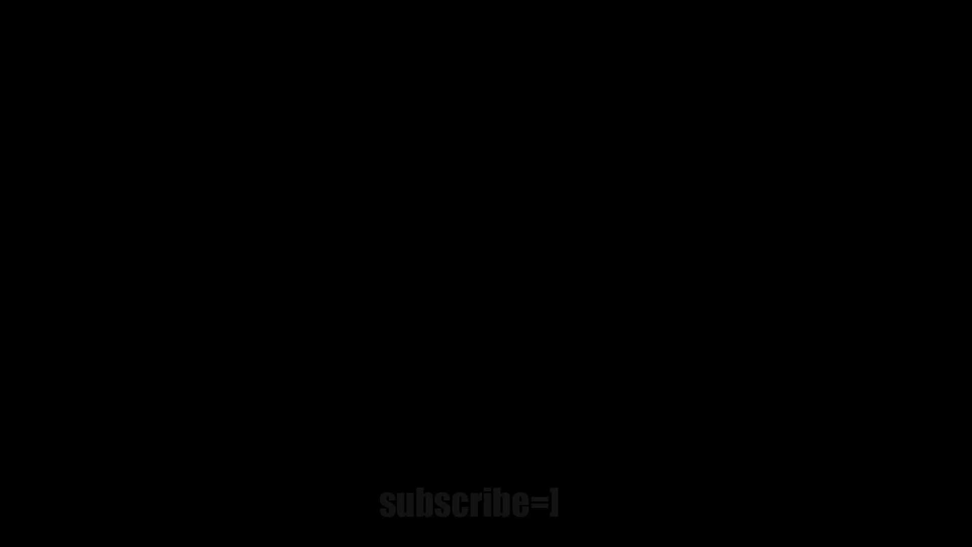